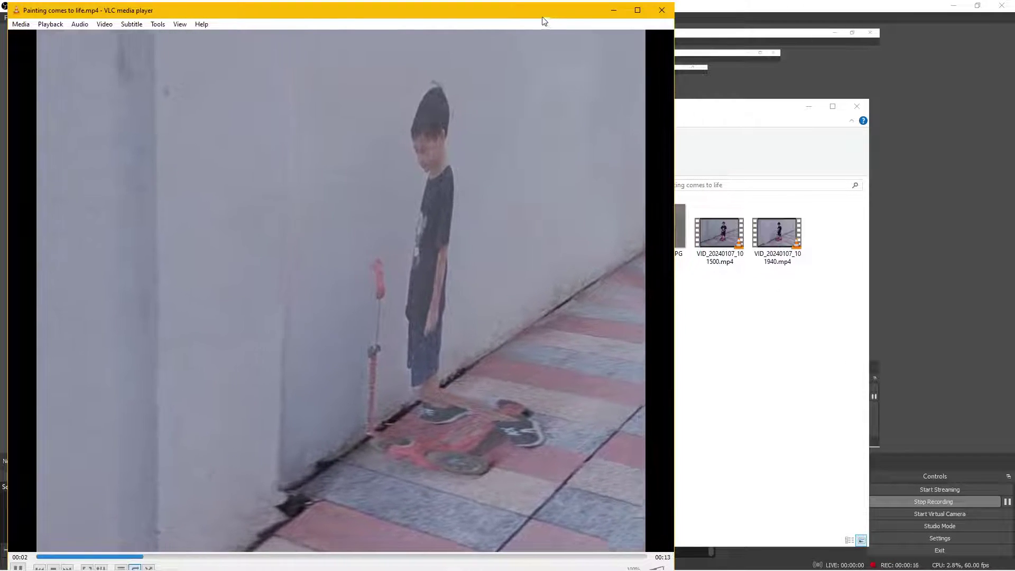
Watch 'Painting comes to life.mp4' full-screen in VLC, then close the player.
left_click_drag(547, 17, 652, 18)
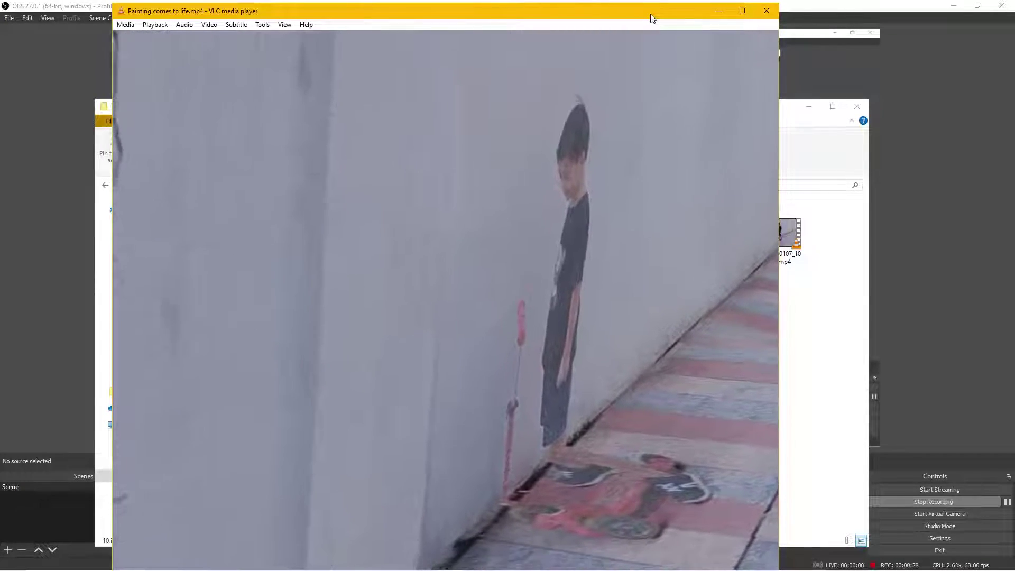
double_click(593, 6)
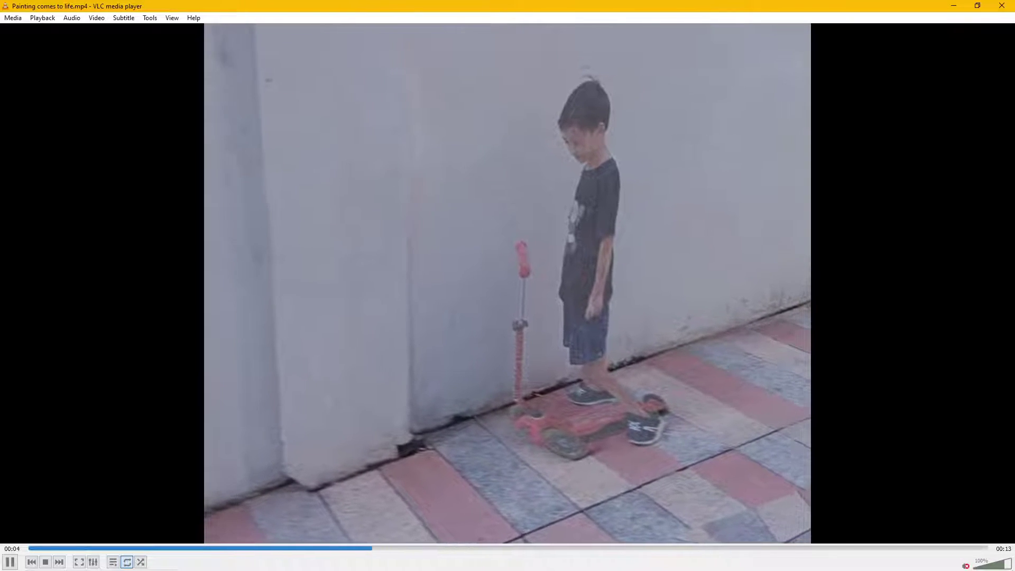
left_click(1001, 7)
left_click(1002, 7)
Import VID_20240107_101940.mp4 from Downloads > Painting comes to life into the project.
left_click(398, 560)
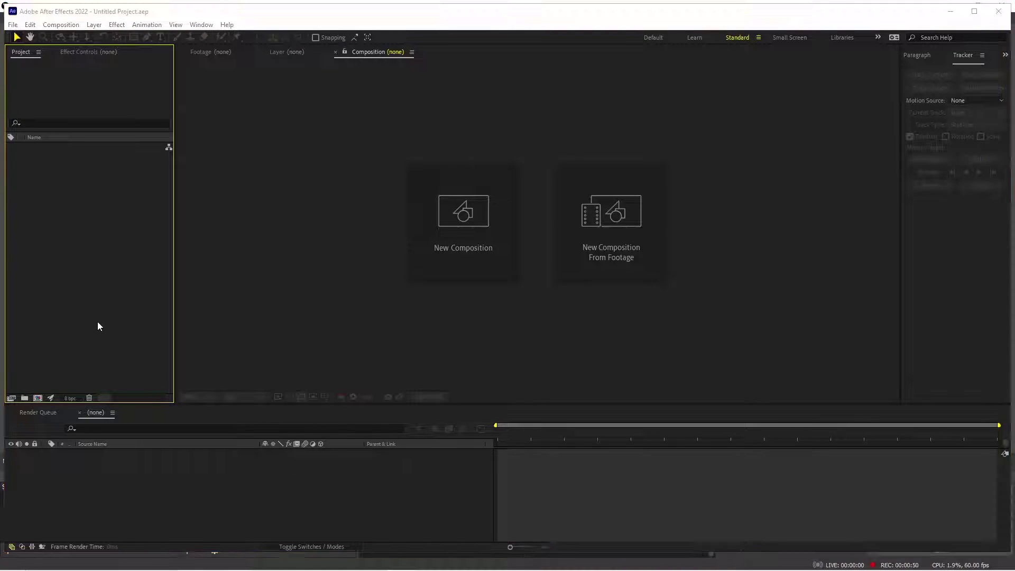
double_click(97, 322)
scroll(77, 243, "down", 3)
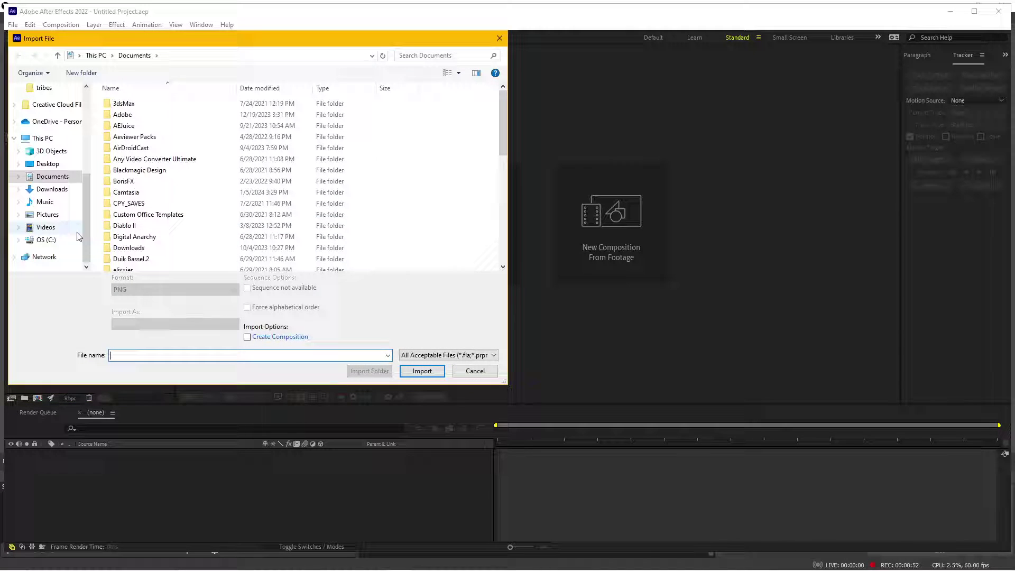
left_click(52, 189)
double_click(128, 132)
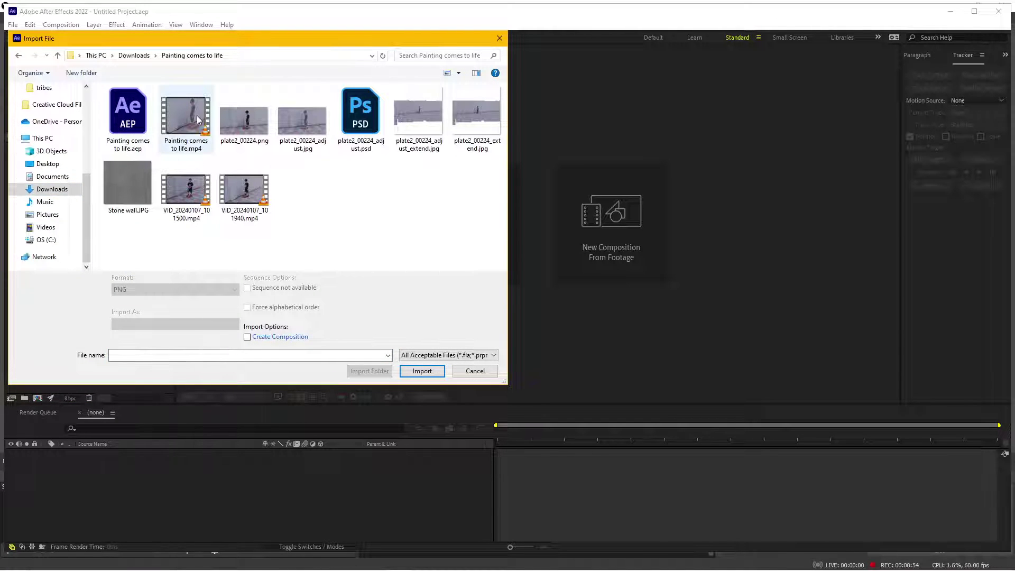
double_click(239, 198)
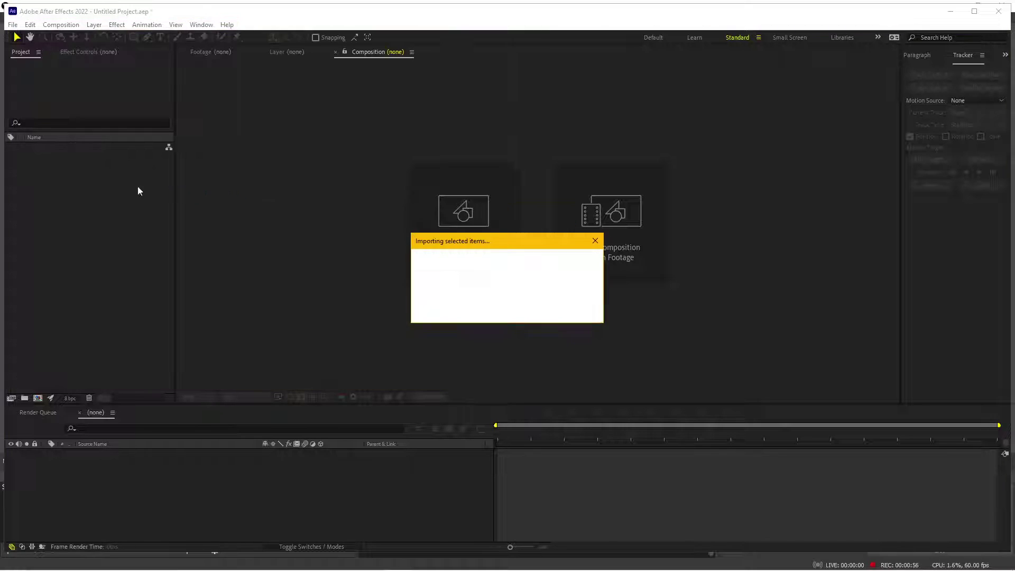
Build a composition from VID_20240107_101940.mp4 and scrub through the scooter footage.
left_click_drag(38, 403, 37, 400)
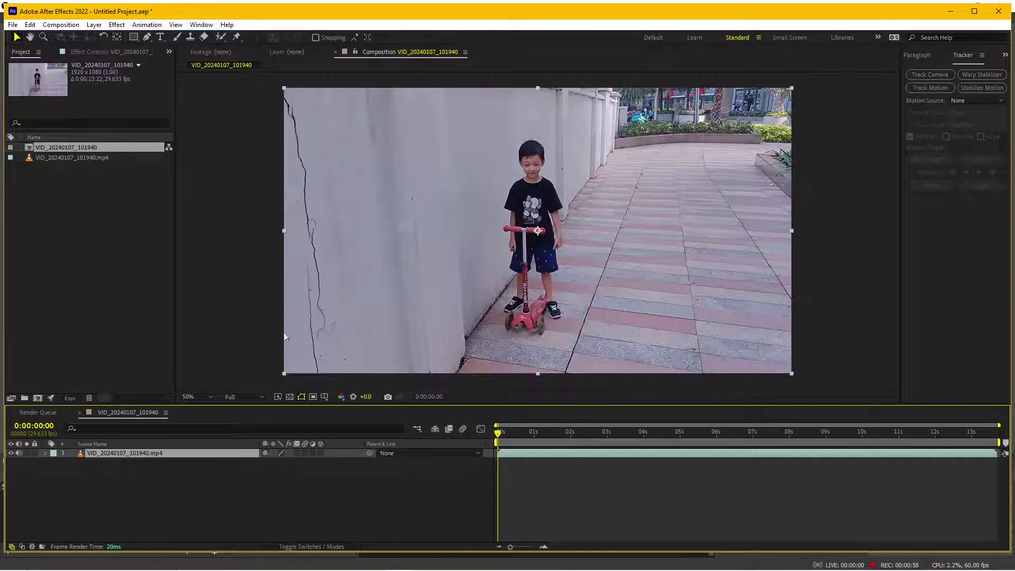
mouse_move(504, 436)
left_mouse_down()
mouse_move(977, 435)
mouse_move(596, 412)
mouse_move(541, 414)
mouse_move(833, 421)
mouse_move(661, 433)
mouse_move(539, 427)
mouse_move(701, 420)
left_mouse_up()
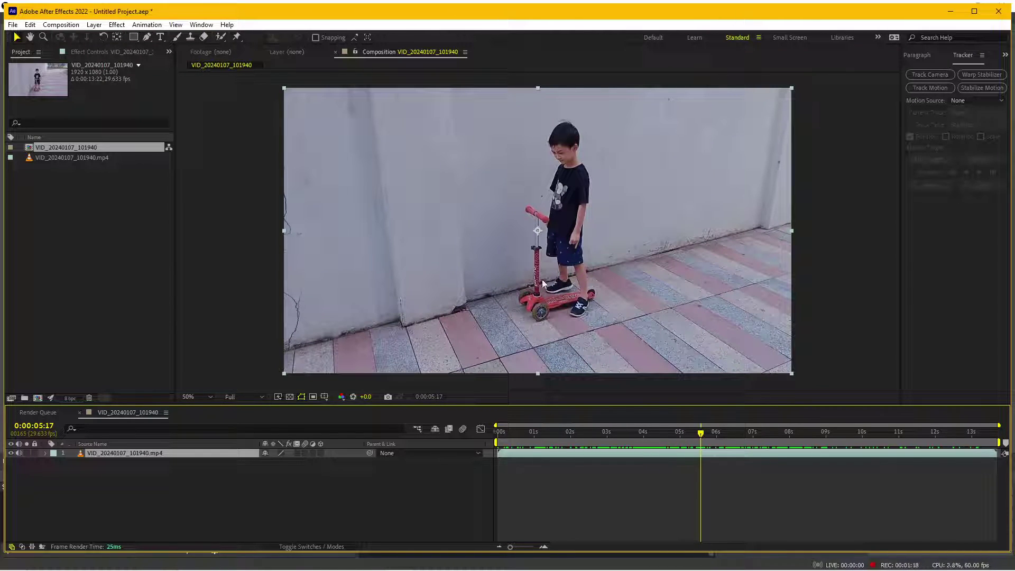
Apply Track Camera to the clip and watch the 3D Camera Tracker analyse it in Effect Controls.
left_click(930, 75)
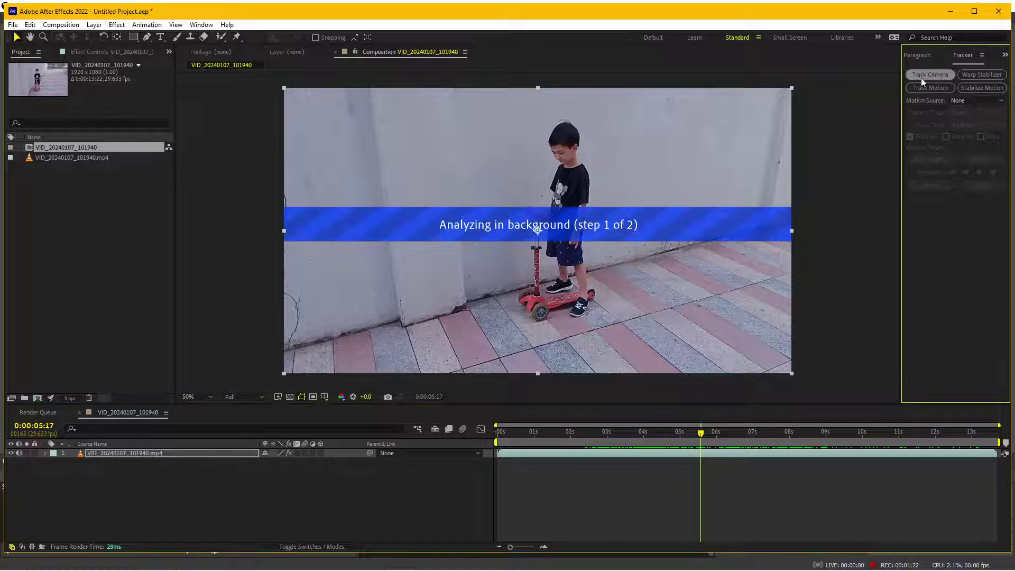
left_click(103, 52)
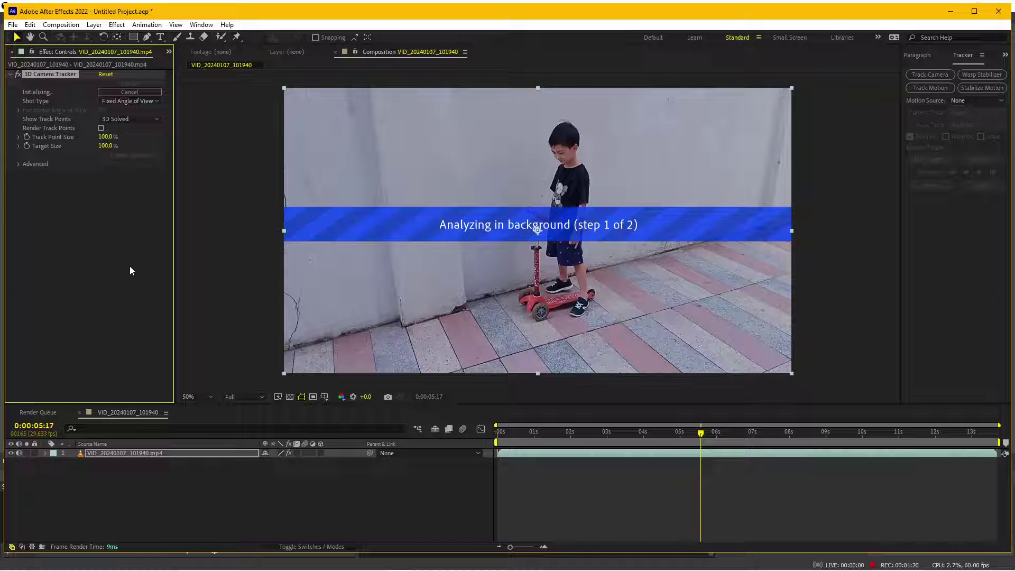
left_click(768, 561)
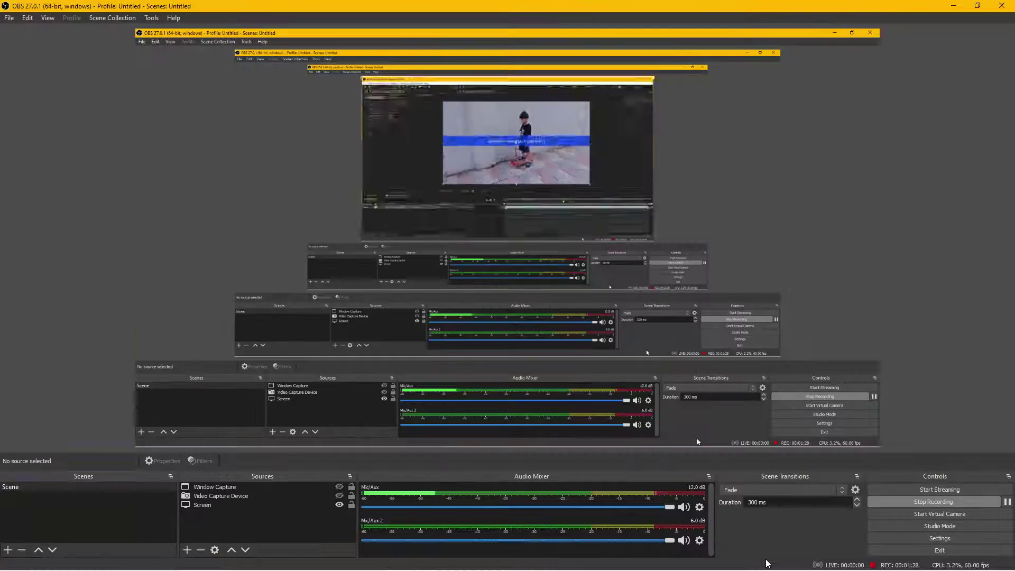
mouse_move(474, 561)
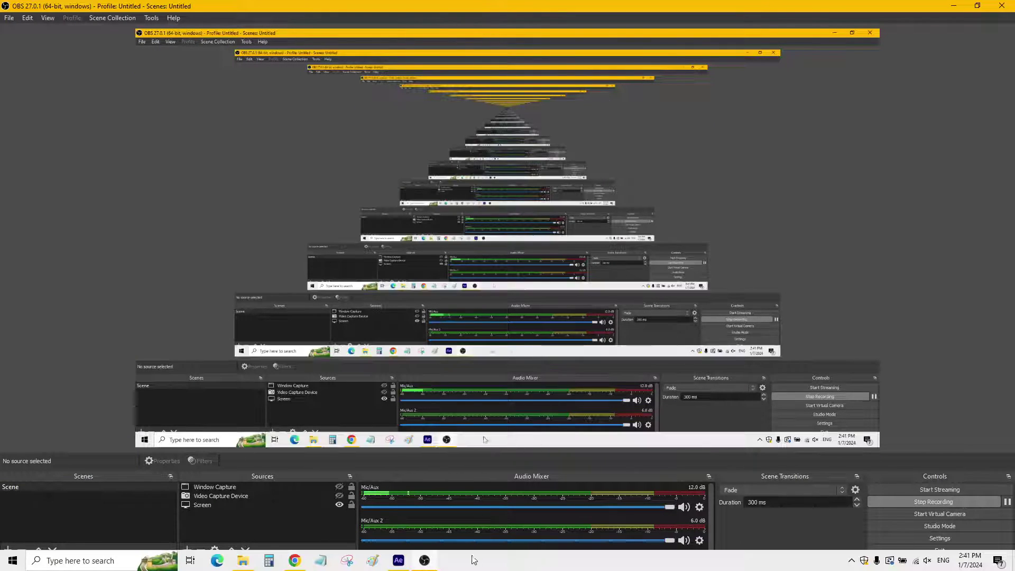
left_click(398, 561)
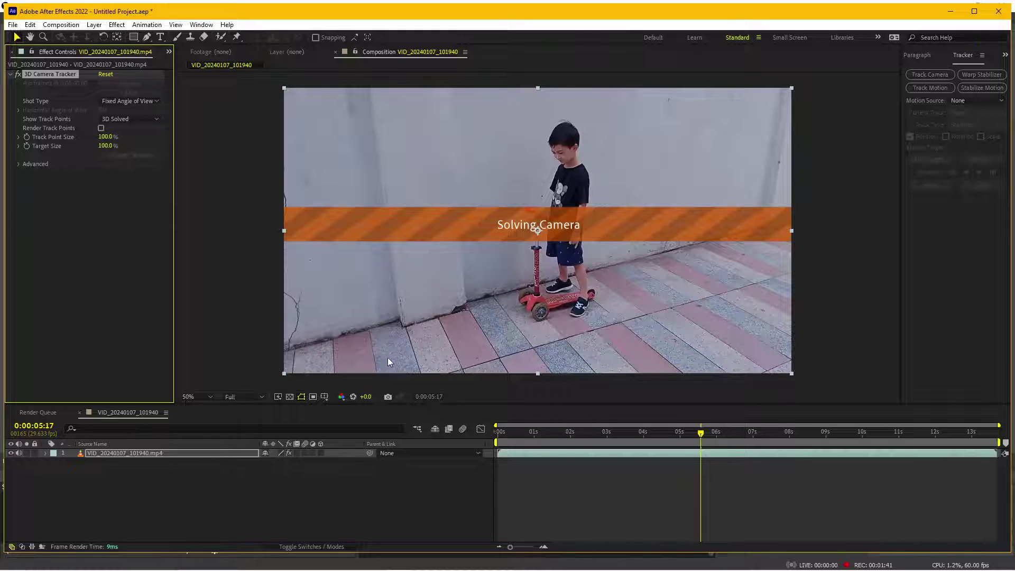
At 0:00:01:04, set the floor-tile track points as the ground plane and origin.
left_click_drag(591, 430, 541, 440)
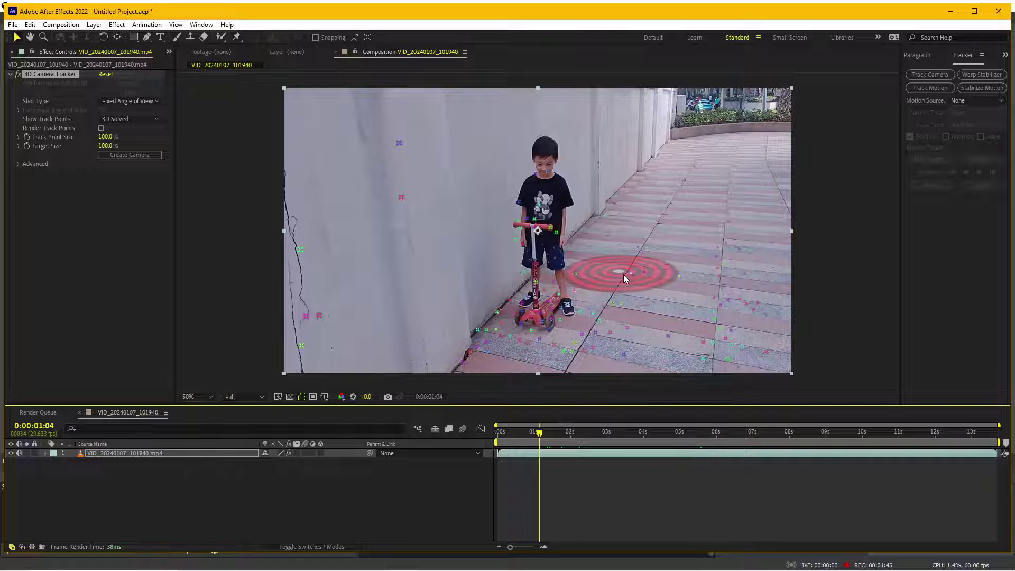
left_click(632, 281)
left_click(632, 281)
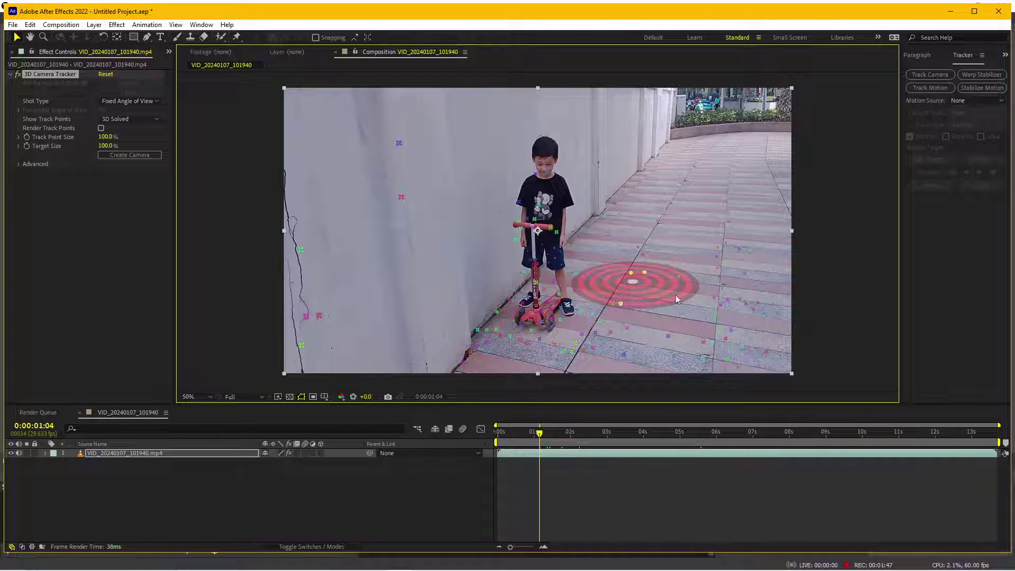
right_click(633, 286)
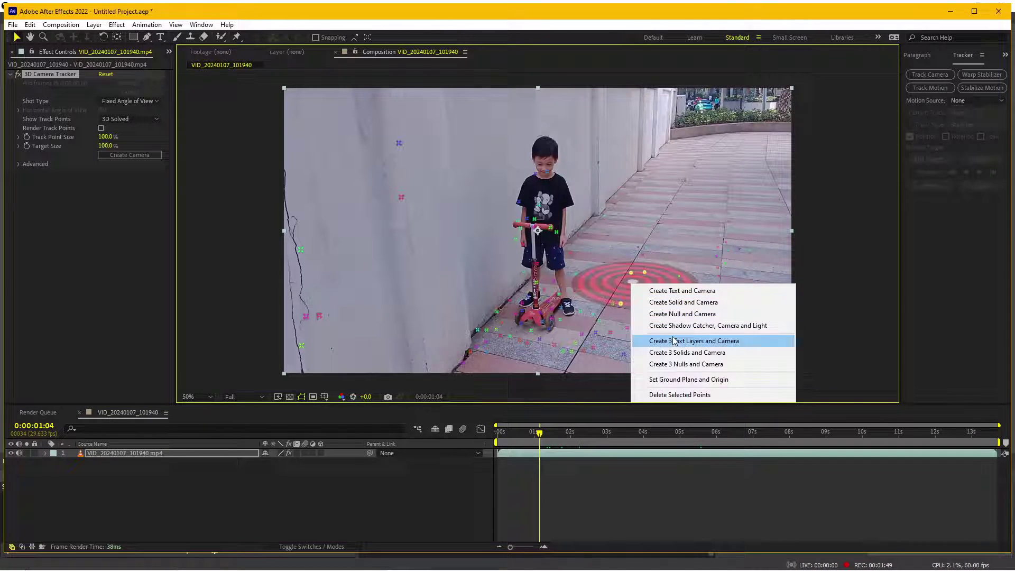
left_click(677, 380)
Create a solid and camera from those points and check the solid sticks to the floor.
right_click(632, 283)
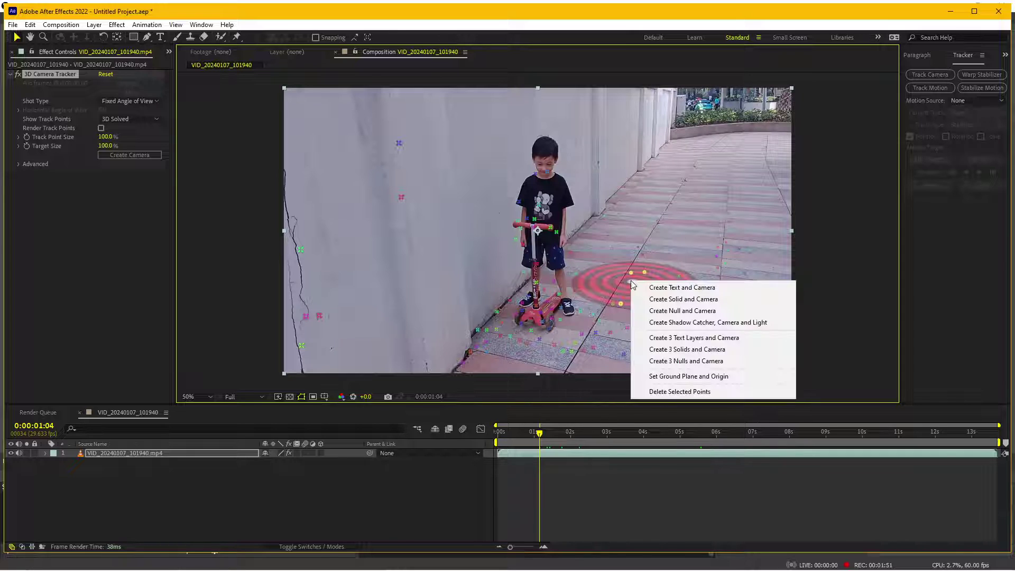
left_click(656, 302)
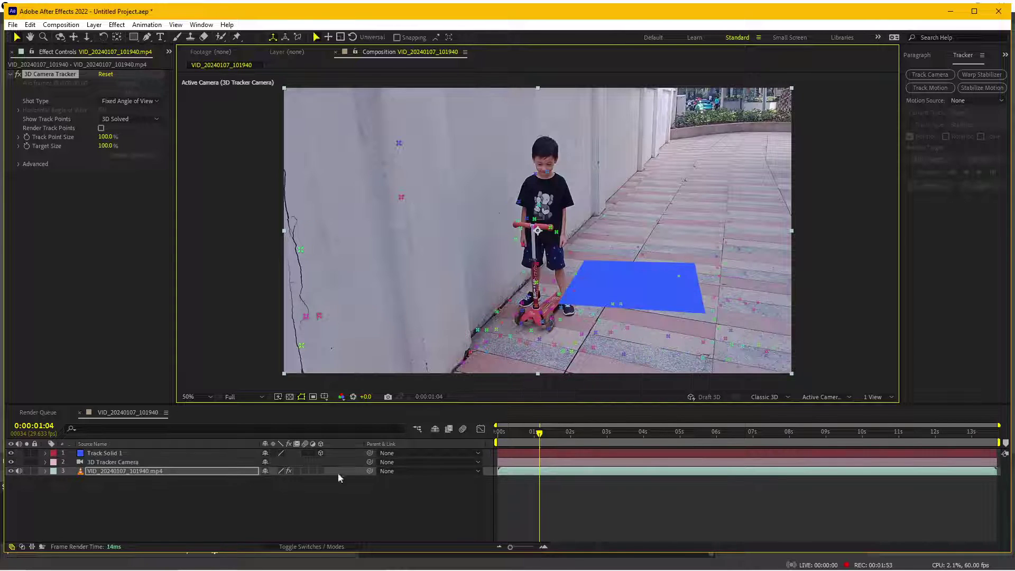
mouse_move(555, 432)
left_mouse_down()
mouse_move(725, 442)
mouse_move(569, 440)
mouse_move(695, 433)
left_mouse_up()
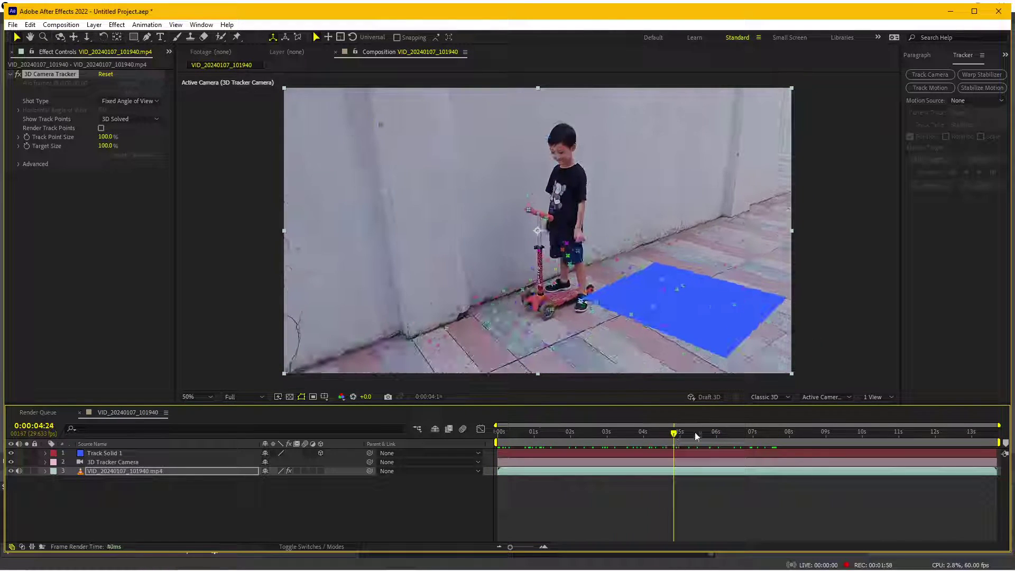
Hide Track Solid 1 and inspect the 3D Tracker Camera path in a 2-view, half-size layout.
left_click(11, 454)
left_click(113, 462)
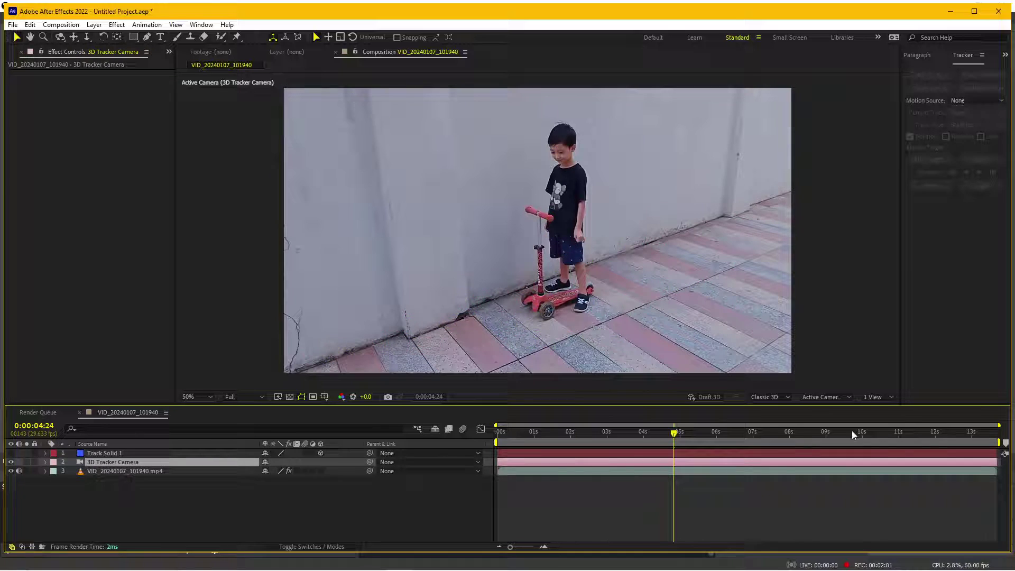
left_click(878, 397)
left_click(883, 419)
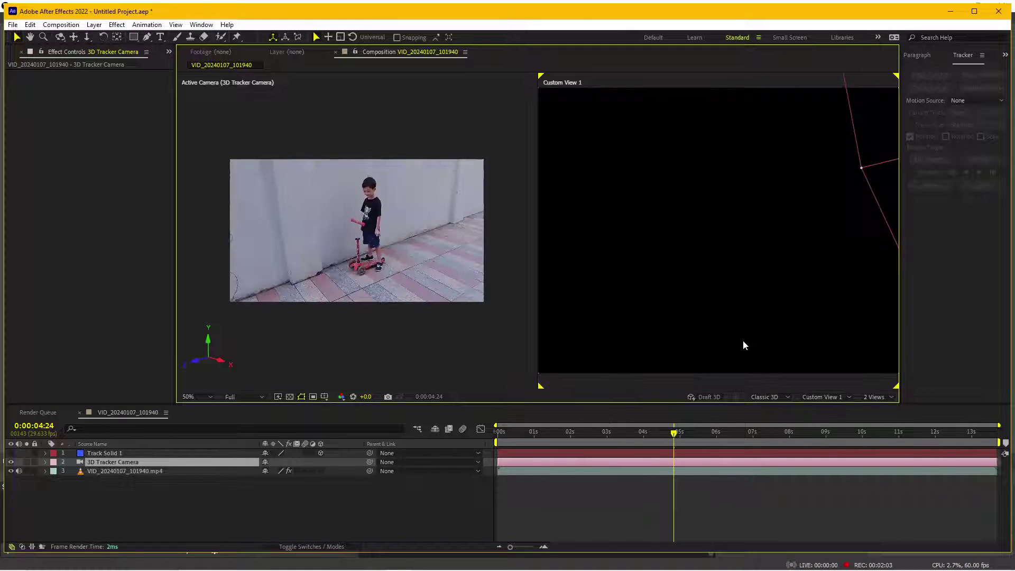
key("comma")
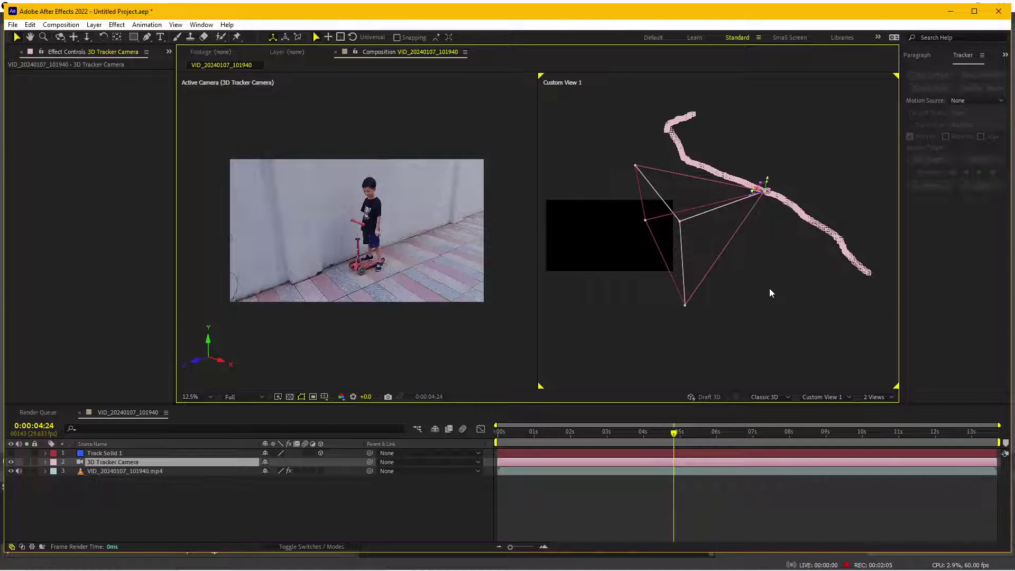
mouse_move(630, 436)
left_mouse_down()
mouse_move(836, 450)
mouse_move(566, 464)
left_mouse_up()
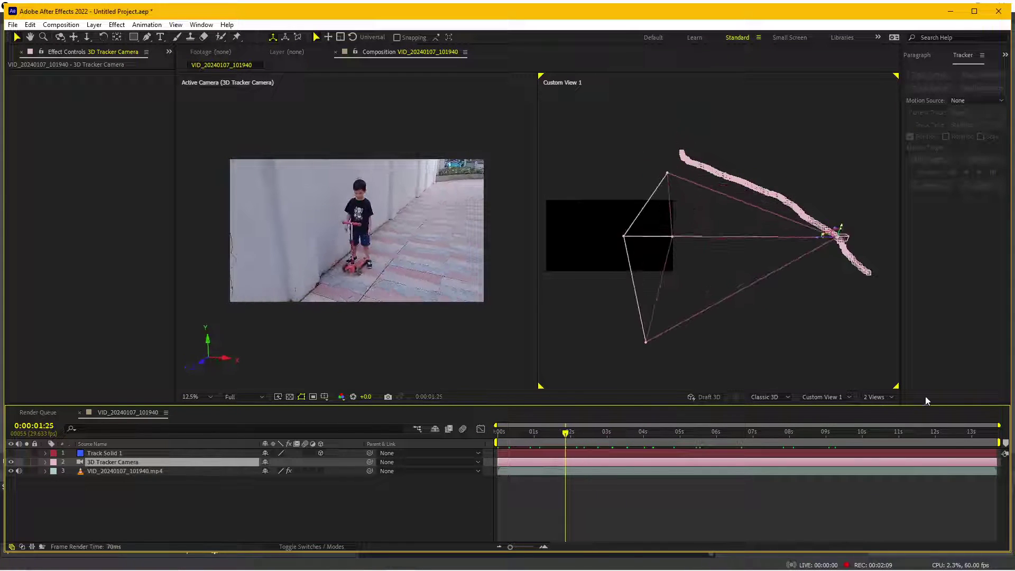
Return to a single view and scrub forward through the tracked footage.
left_click(873, 397)
left_click(880, 407)
scroll(552, 333, "up", 3)
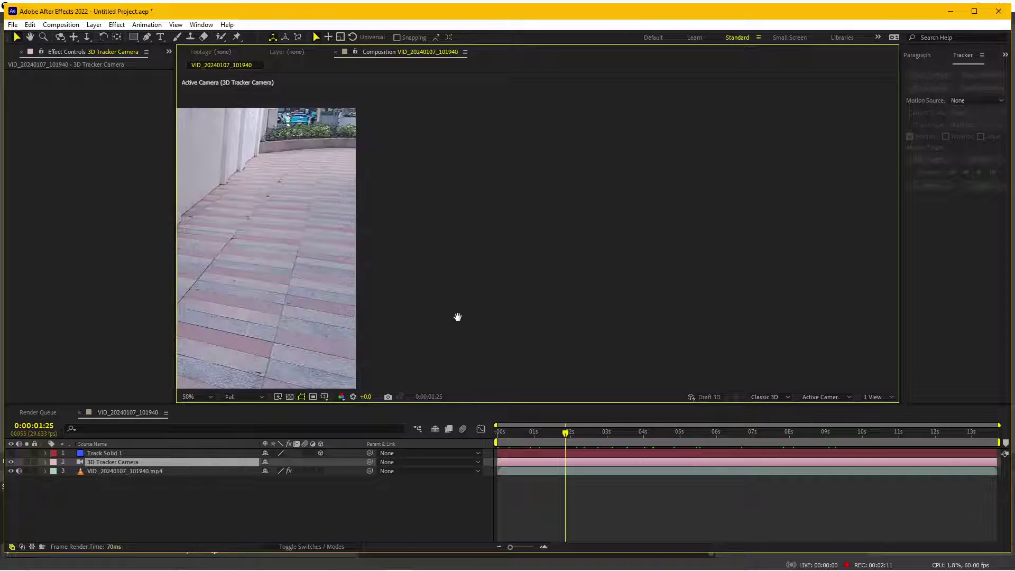
mouse_move(739, 435)
left_mouse_down()
mouse_move(827, 441)
mouse_move(744, 446)
mouse_move(773, 444)
left_mouse_up()
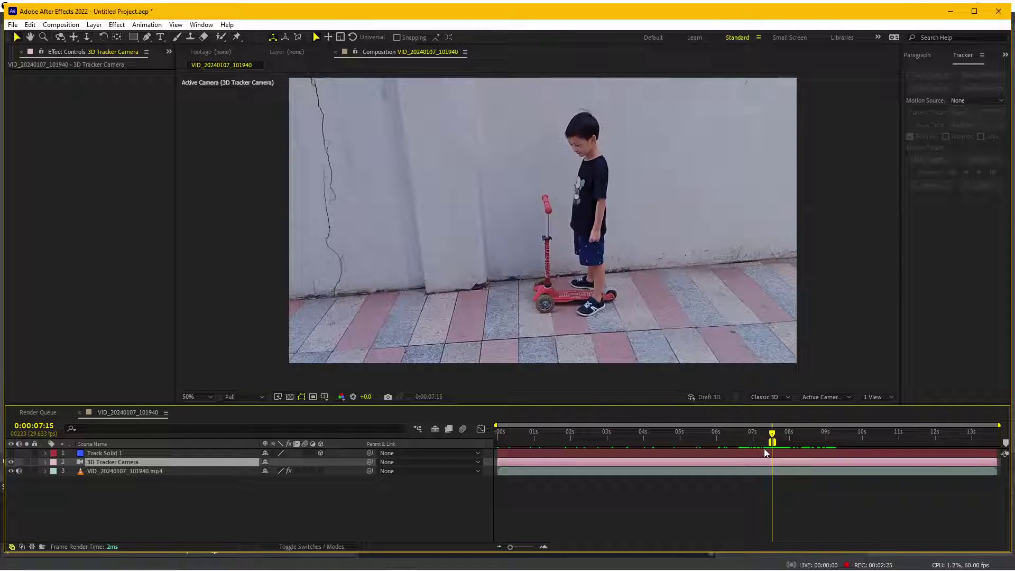
Add the composition to the Render Queue with PNG Sequence as the output format.
left_click(61, 25)
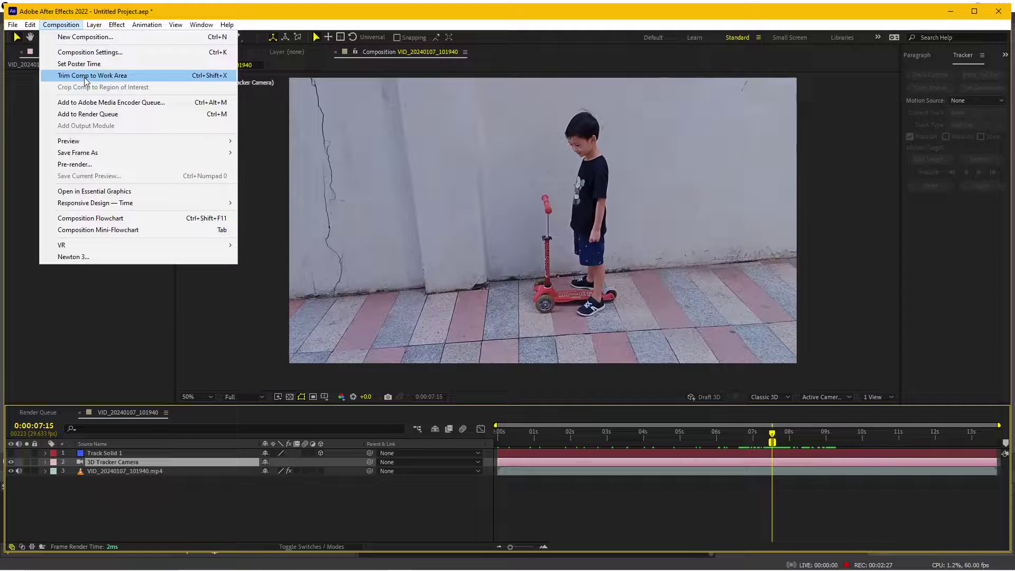
left_click(96, 114)
left_click(92, 477)
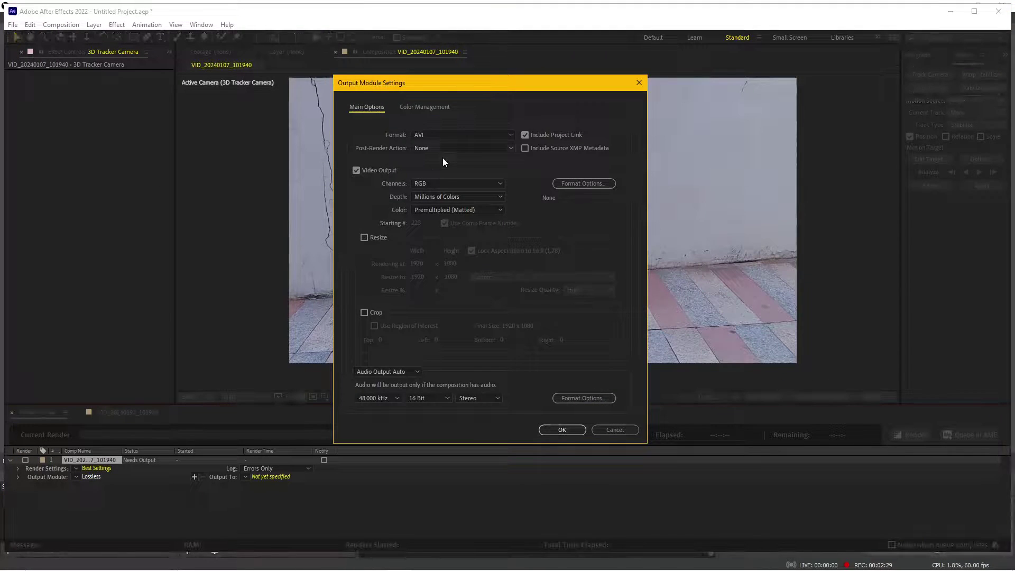
left_click(460, 135)
left_click(452, 228)
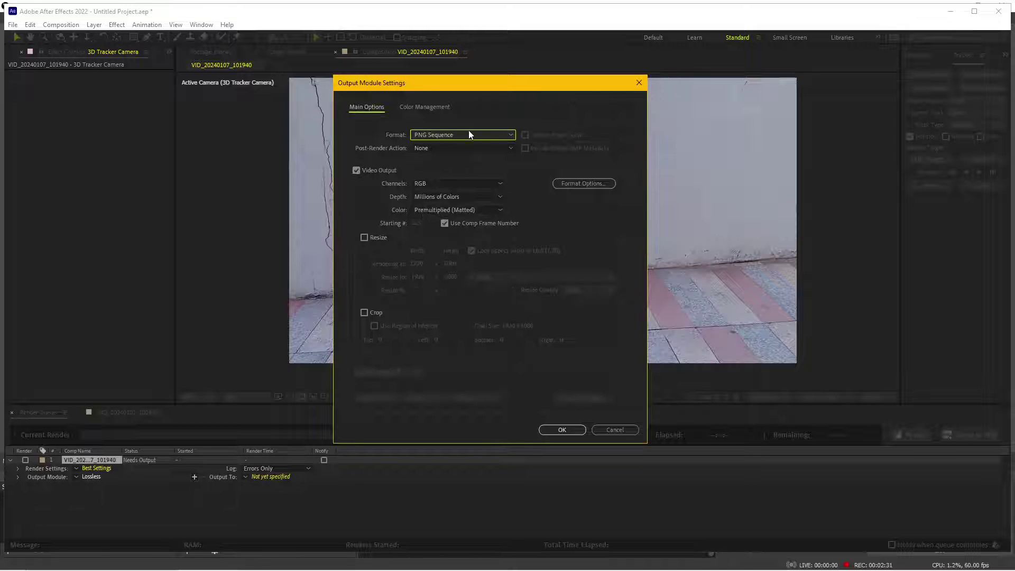
left_click(563, 430)
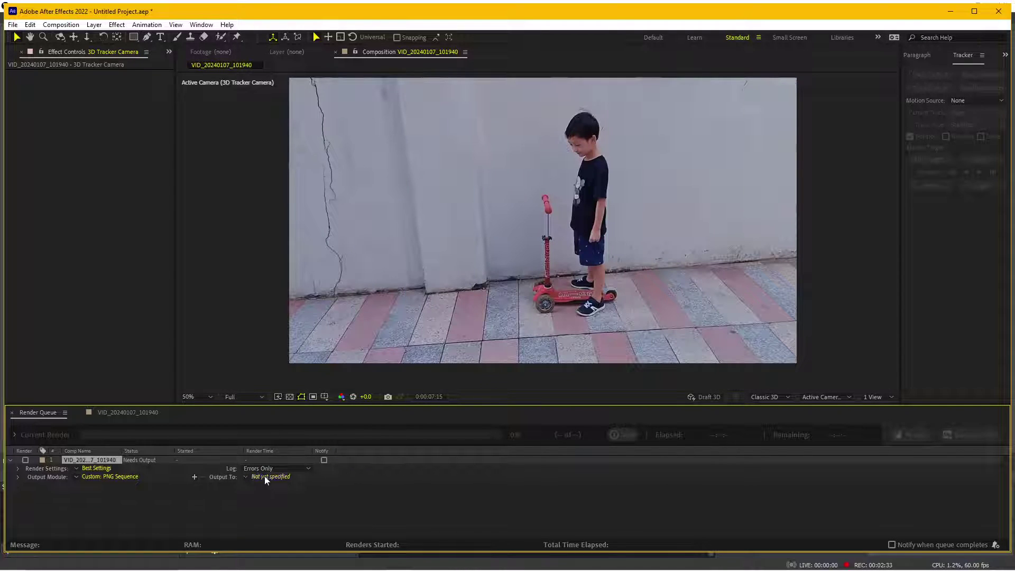
Output to Downloads as plate_[#####].png and render.
left_click(265, 477)
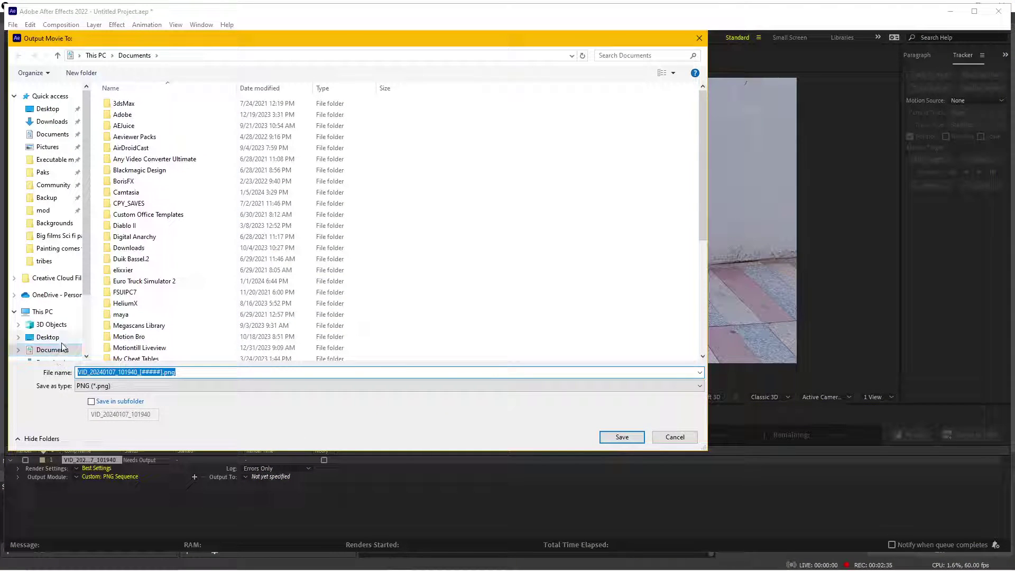
scroll(62, 347, "down", 1)
left_click(52, 316)
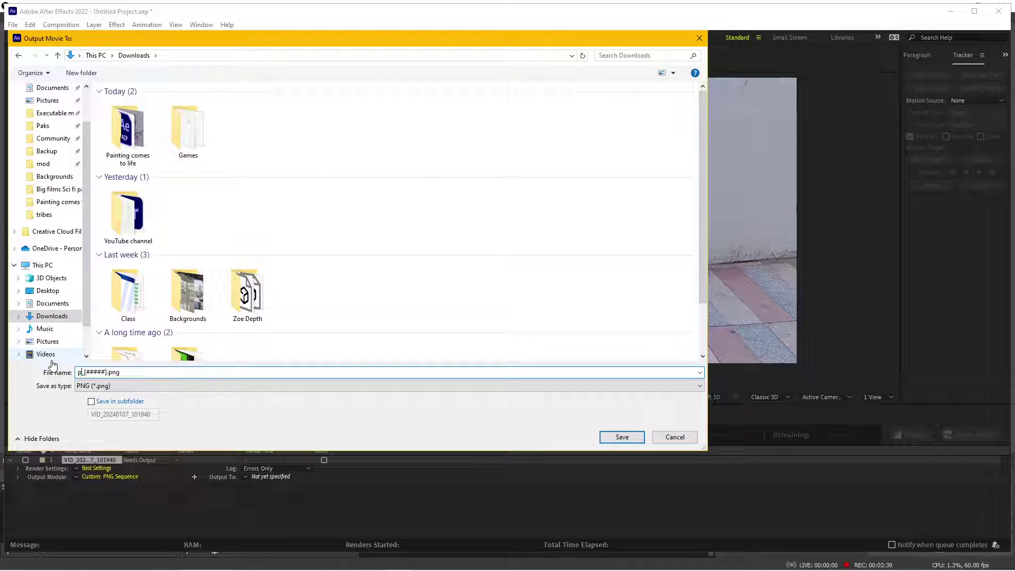
type("late_")
key("Return")
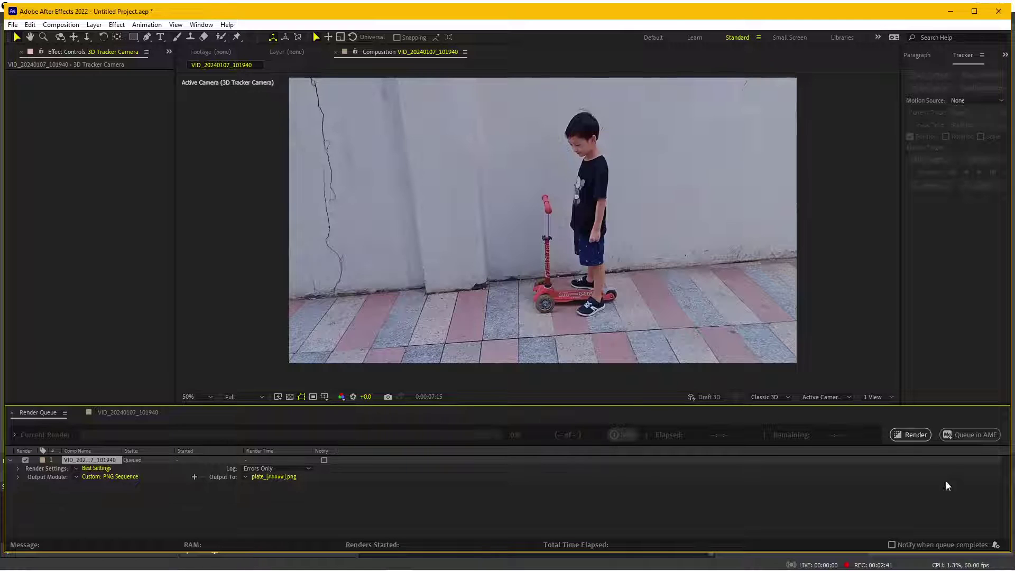
left_click(907, 435)
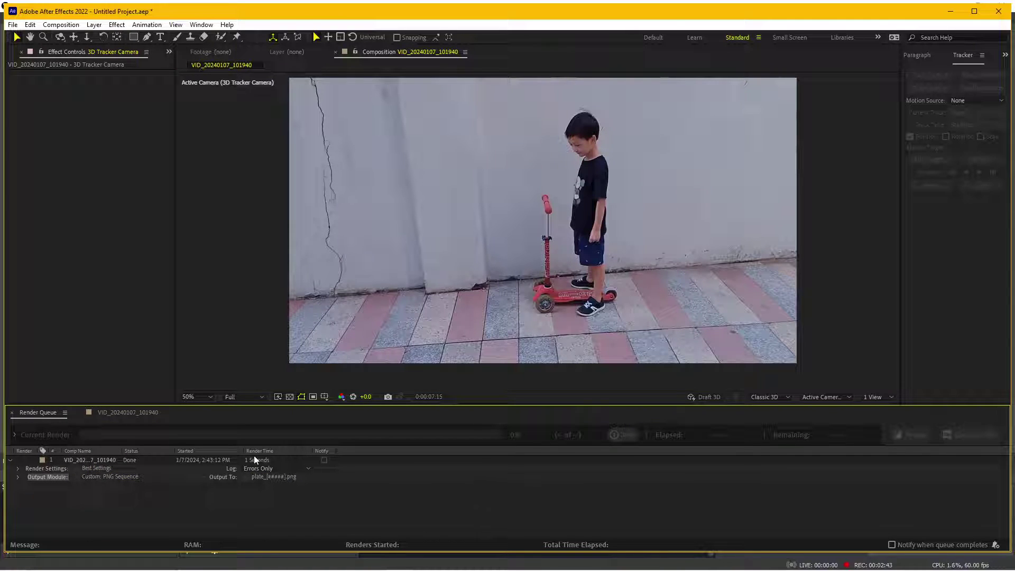
Stretch the work area across the whole timeline and mute the video layer's audio.
left_click(128, 414)
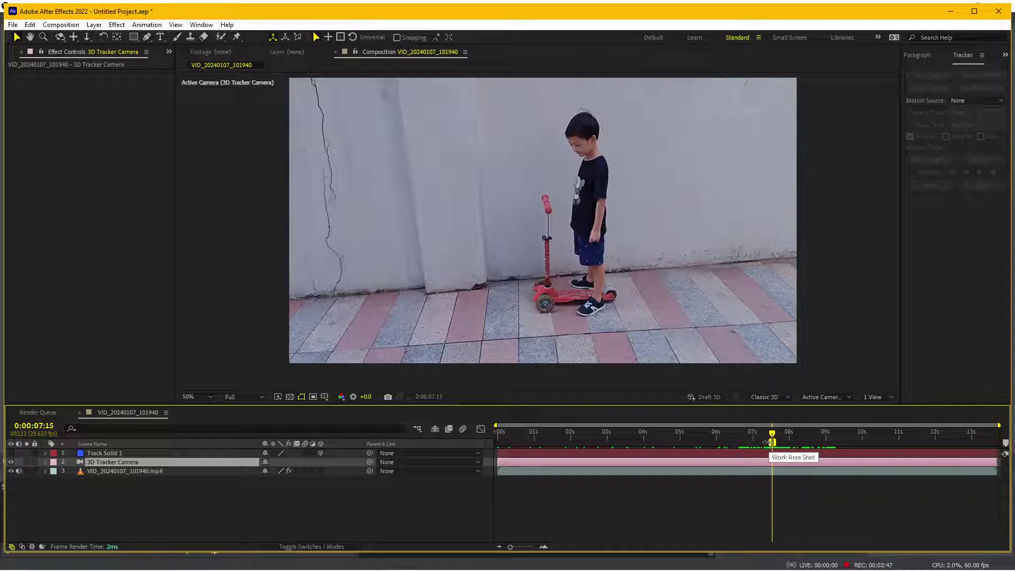
left_click_drag(767, 442, 406, 438)
left_click_drag(775, 442, 999, 442)
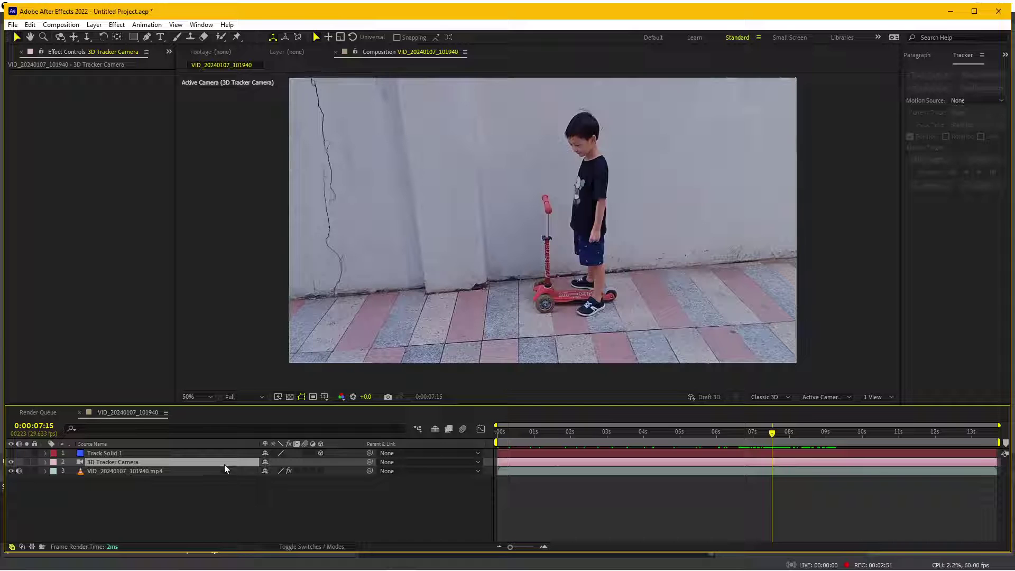
left_click(19, 471)
Import plate_00223.png and plate2_00224.png, then view plate2_00224.png in the Footage viewer.
left_click(10, 53)
double_click(53, 221)
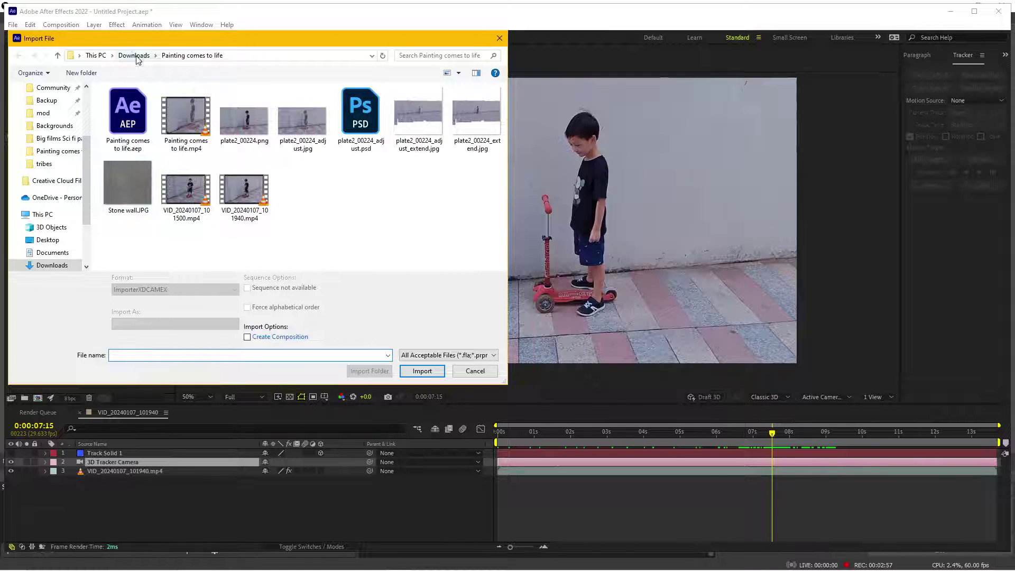
left_click(136, 59)
double_click(133, 134)
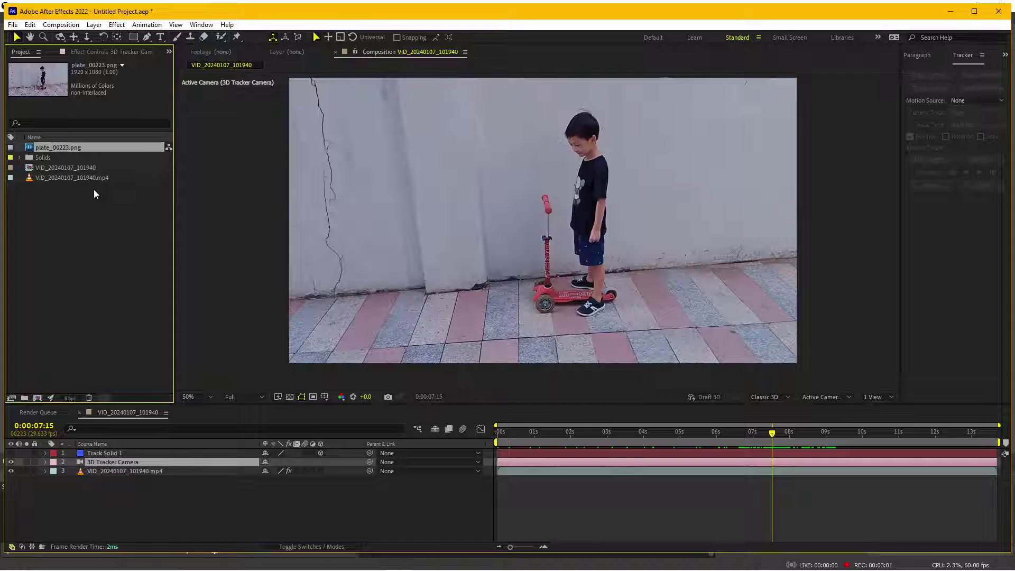
double_click(91, 227)
double_click(191, 142)
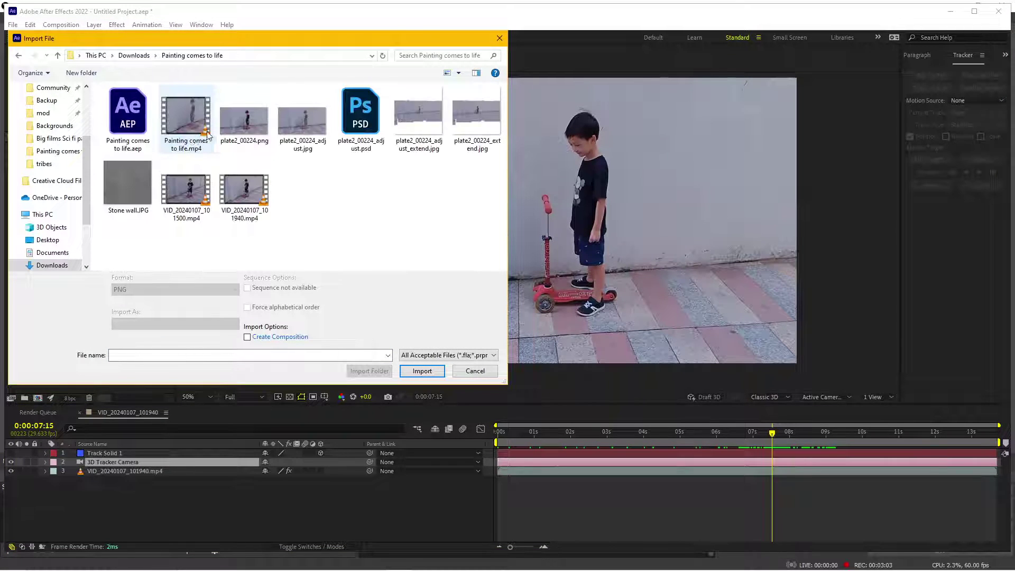
double_click(256, 119)
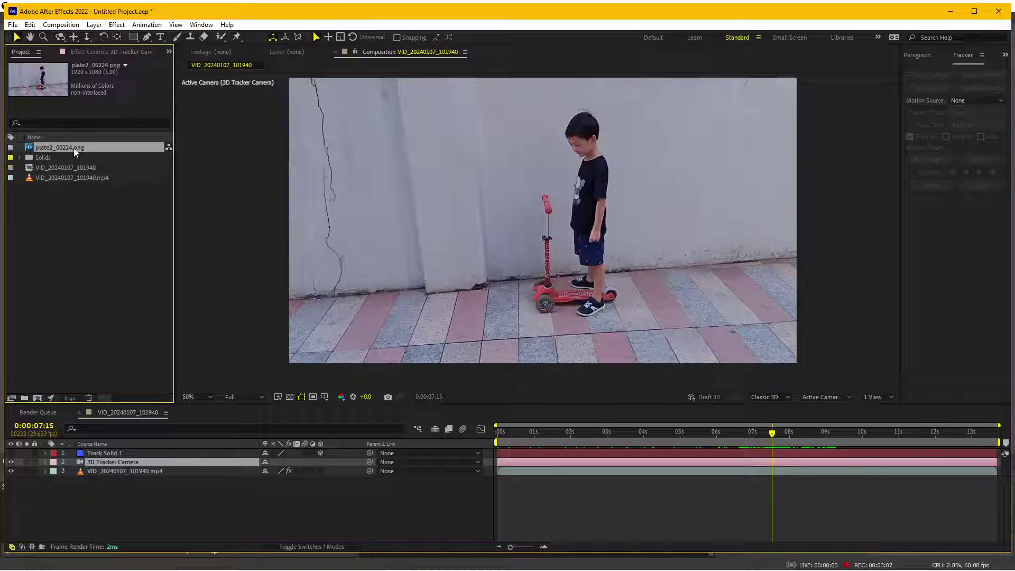
double_click(74, 148)
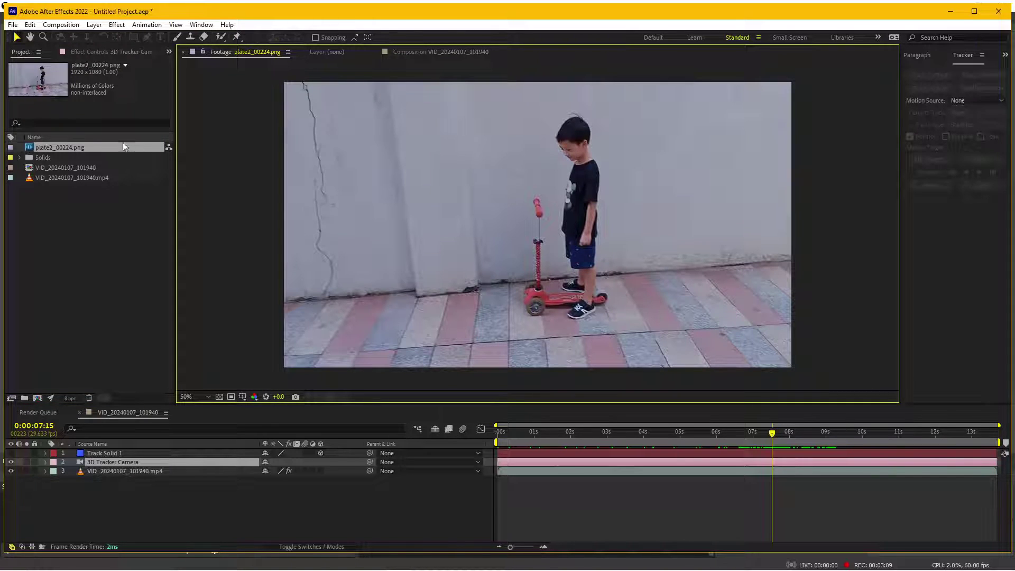
Drag plate2_00224.png into the VID_20240107_101940 timeline as its top layer.
left_click(414, 52)
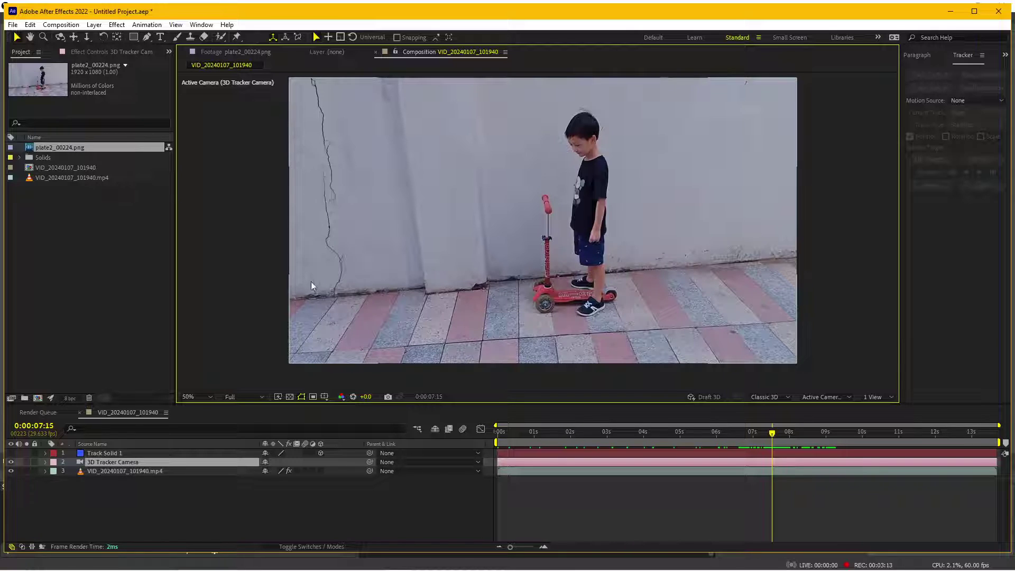
left_click(133, 463)
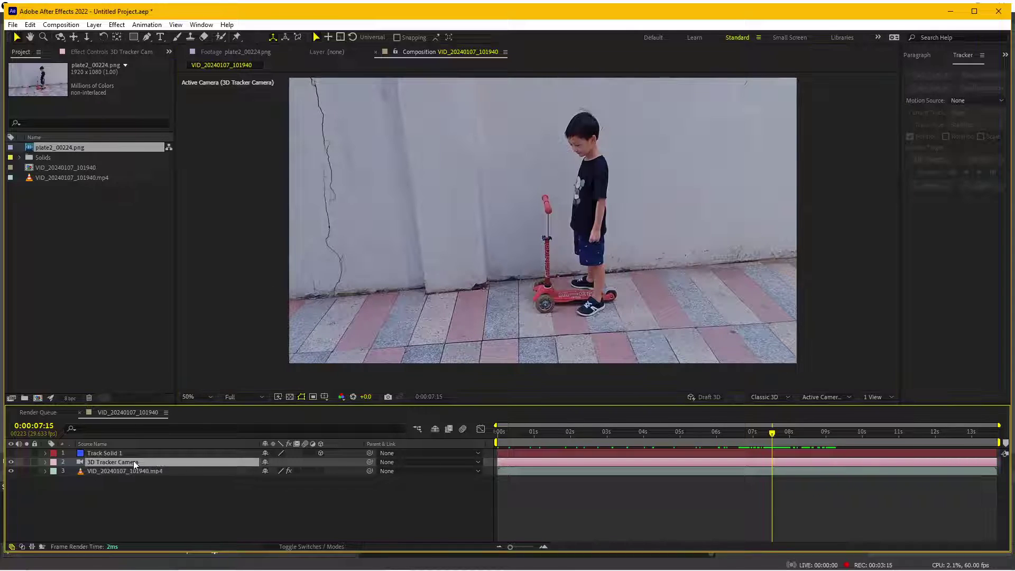
left_click_drag(64, 147, 117, 402)
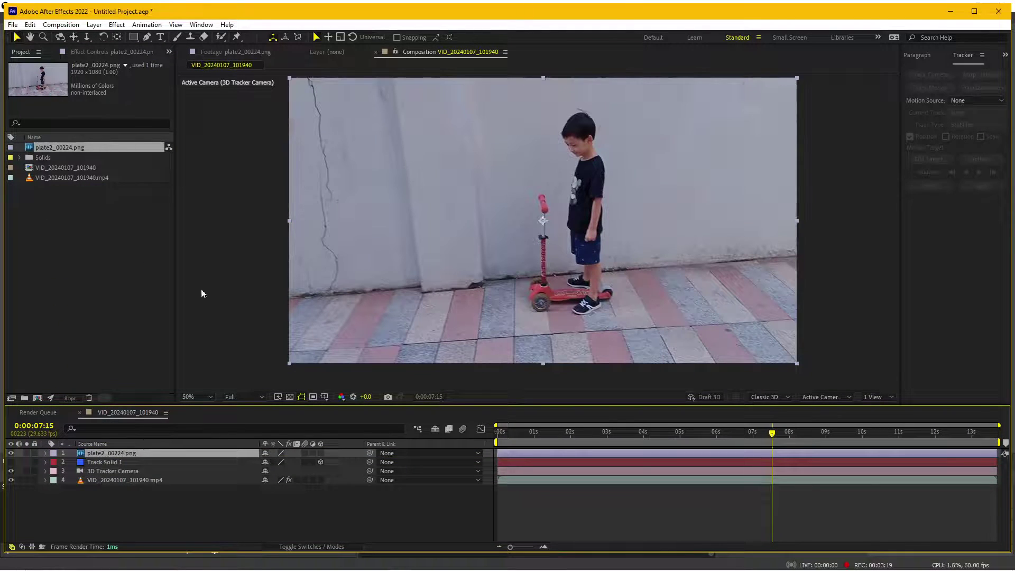
left_click(206, 23)
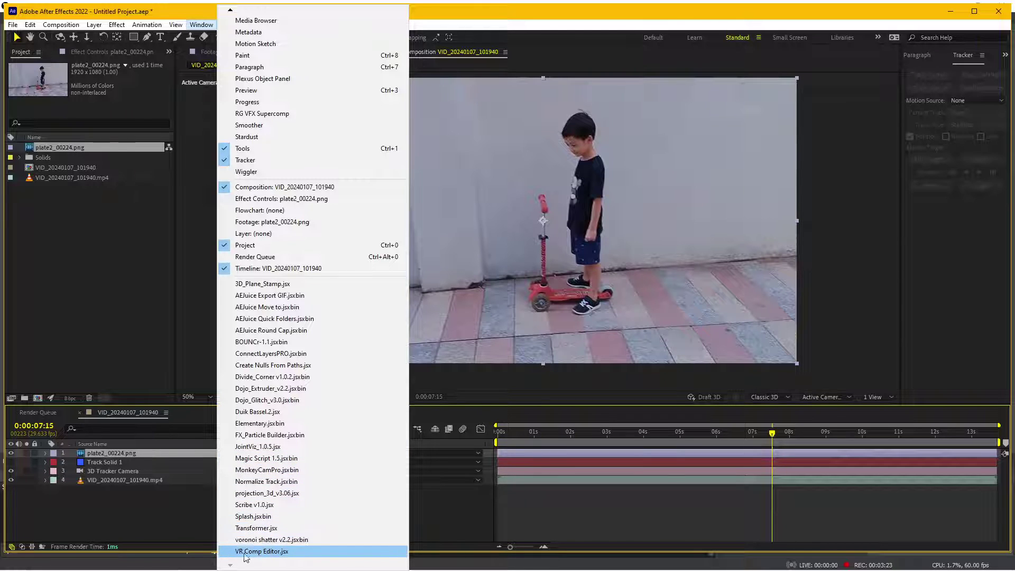
Launch the projection_3d_v3.06 panel and compare the plate with footage at 0:00:07:16.
left_click(271, 493)
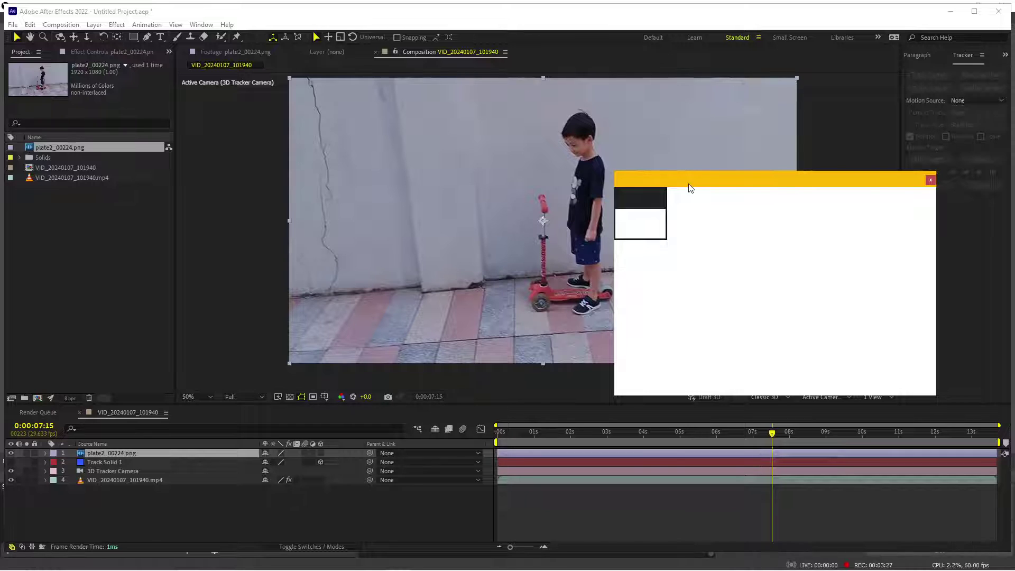
left_click_drag(689, 183, 716, 208)
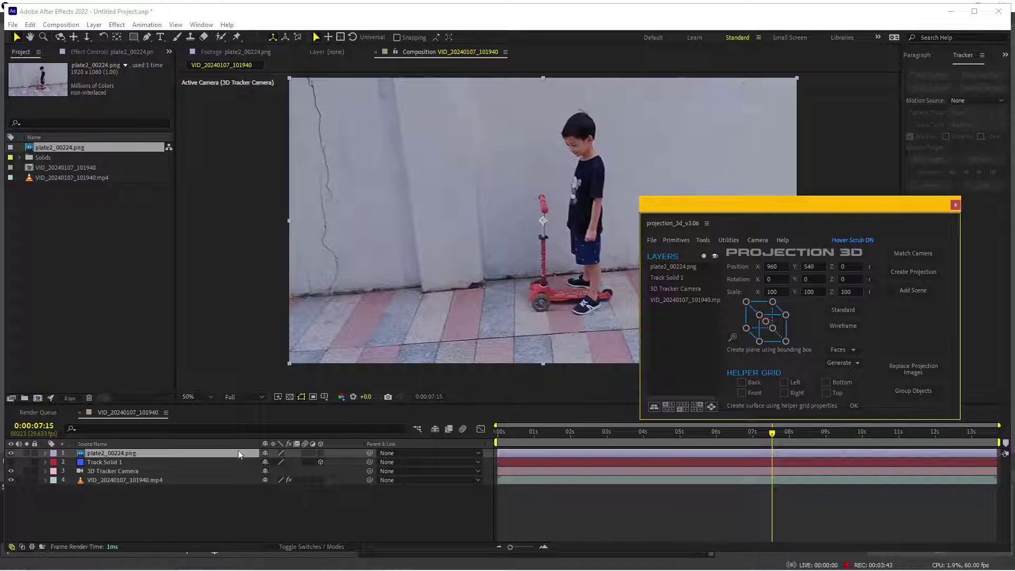
left_click(773, 435)
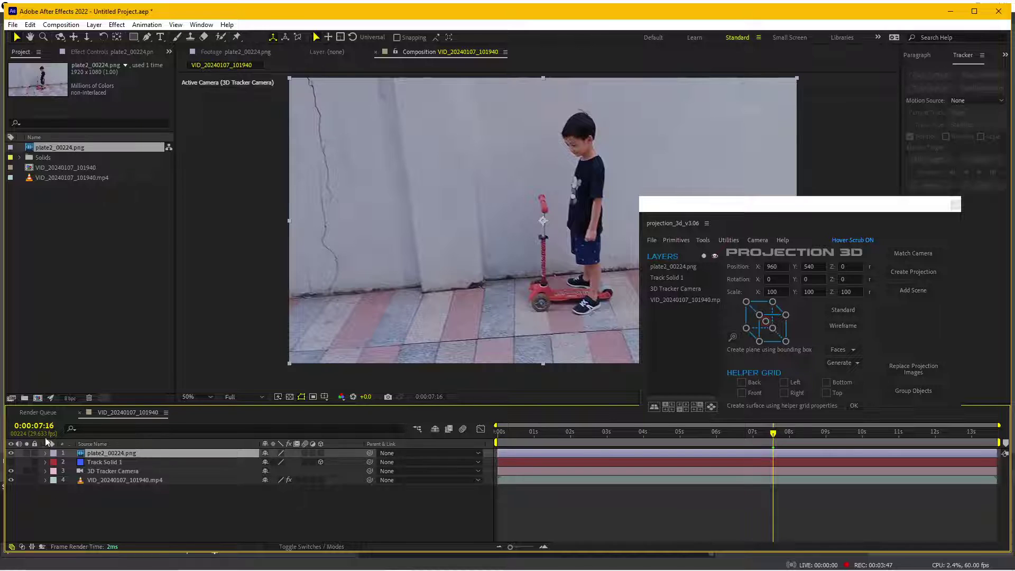
left_click(11, 453)
left_click(11, 454)
Select the plate and 3D Tracker Camera and create a 2-scene projection.
left_click(110, 471, "ctrl")
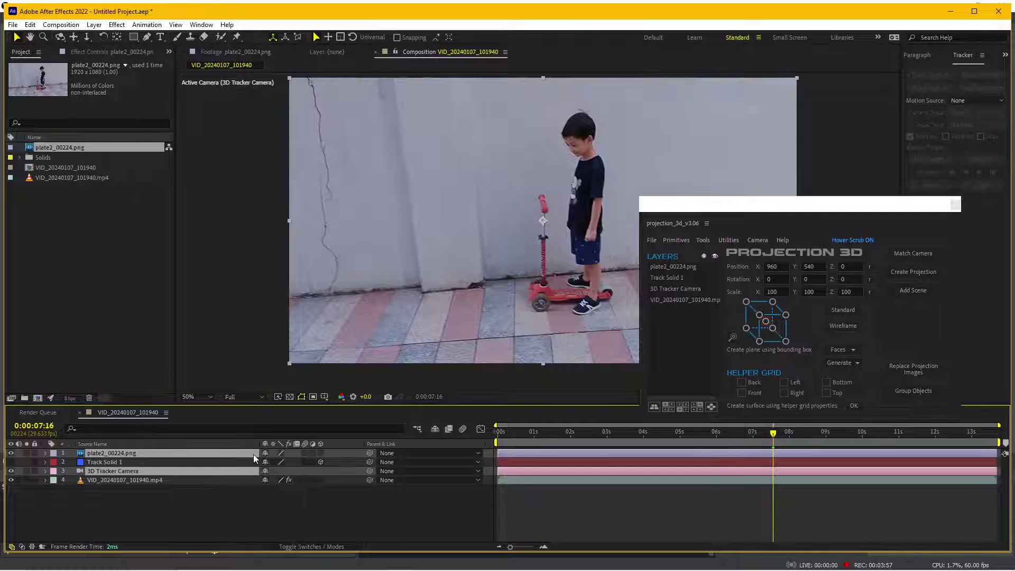
left_click(908, 272)
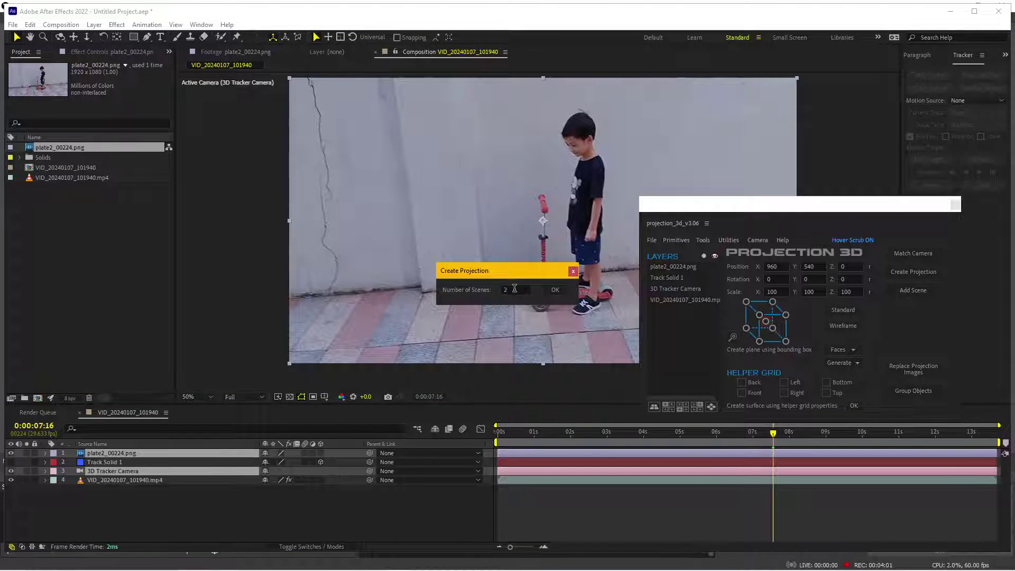
left_click(555, 290)
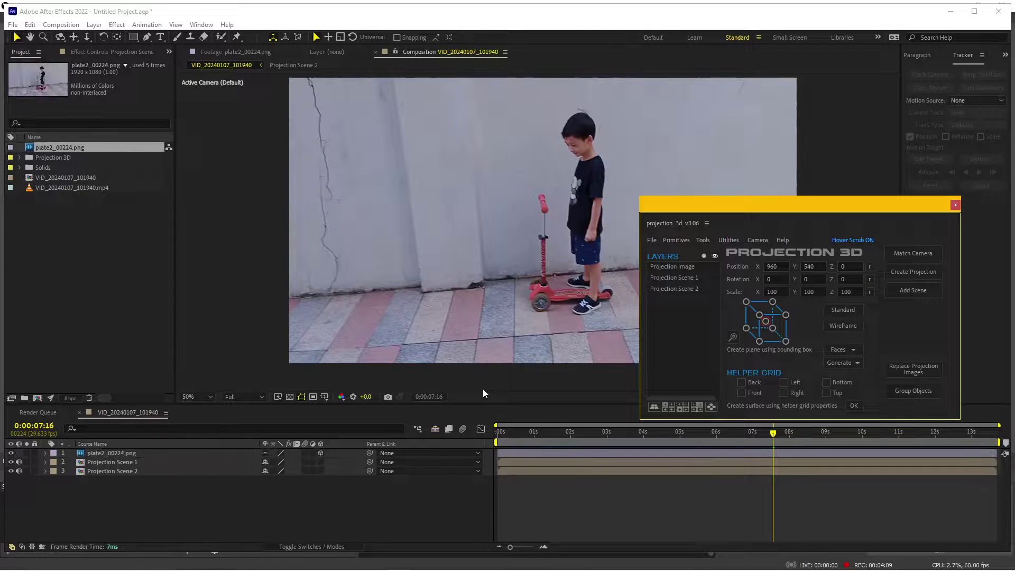
Mute the audio of both Projection Scene layers and open the Projection Scene 1 precomp.
left_click_drag(21, 462, 20, 470)
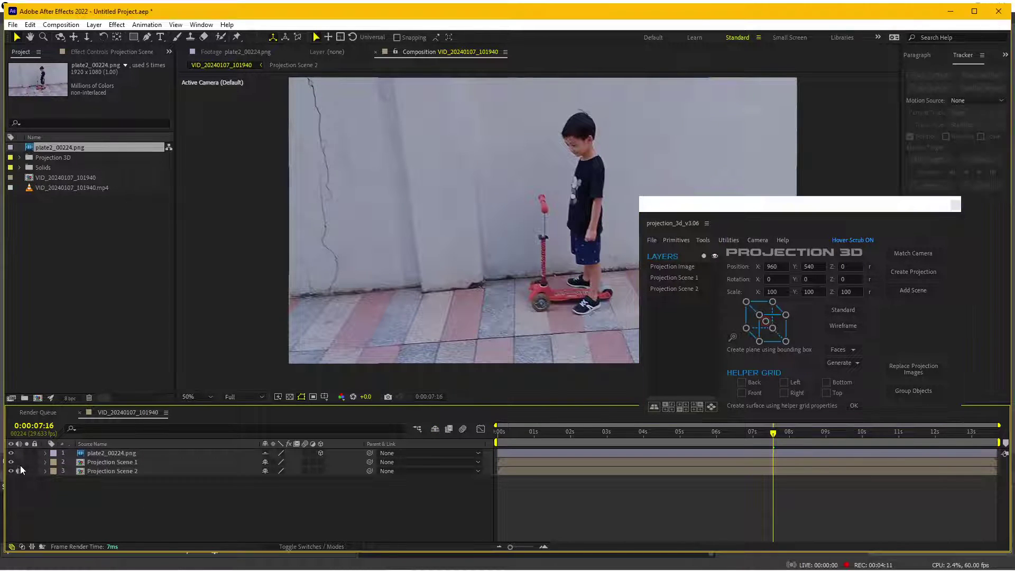
left_click(121, 464)
left_click(122, 471)
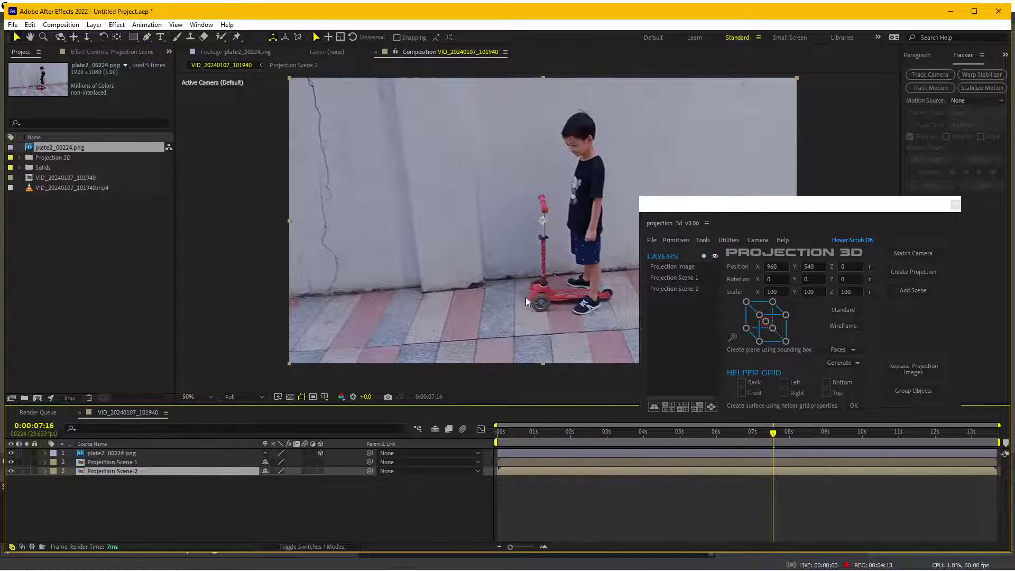
double_click(124, 462)
left_click(133, 413)
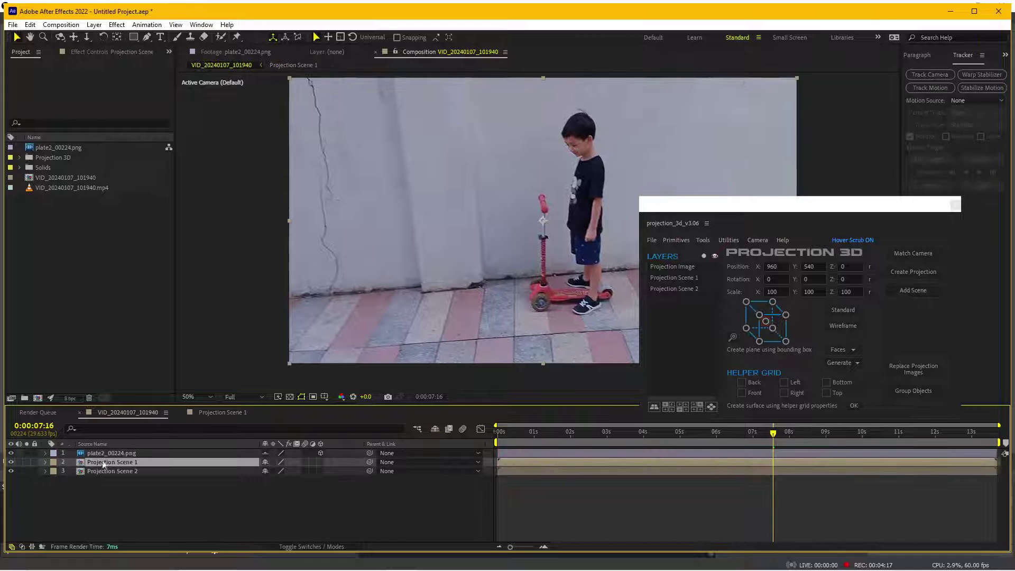
left_click(206, 415)
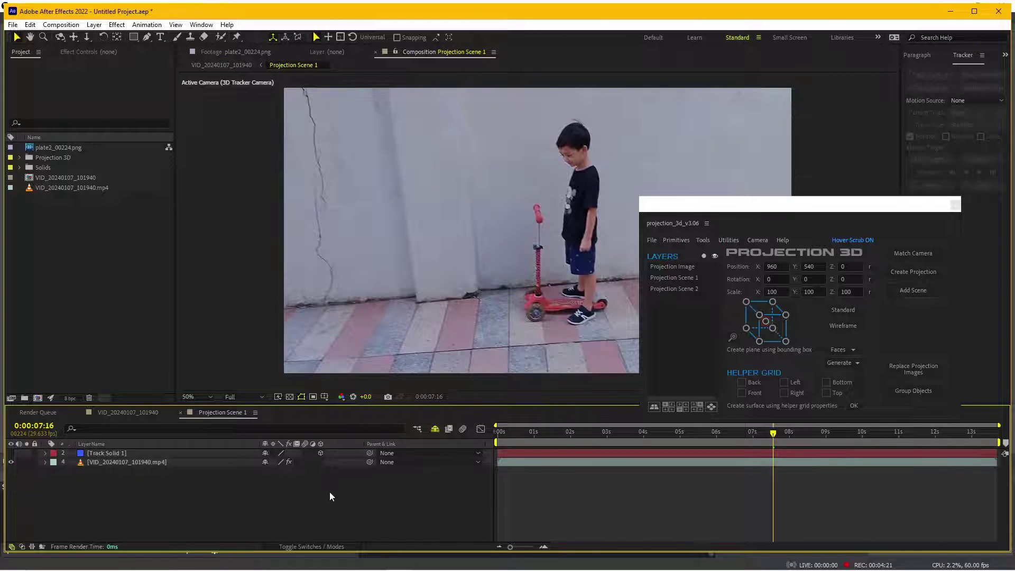
Reveal the shy layers, then delete Track Solid 1 and the original video layer.
left_click(435, 429)
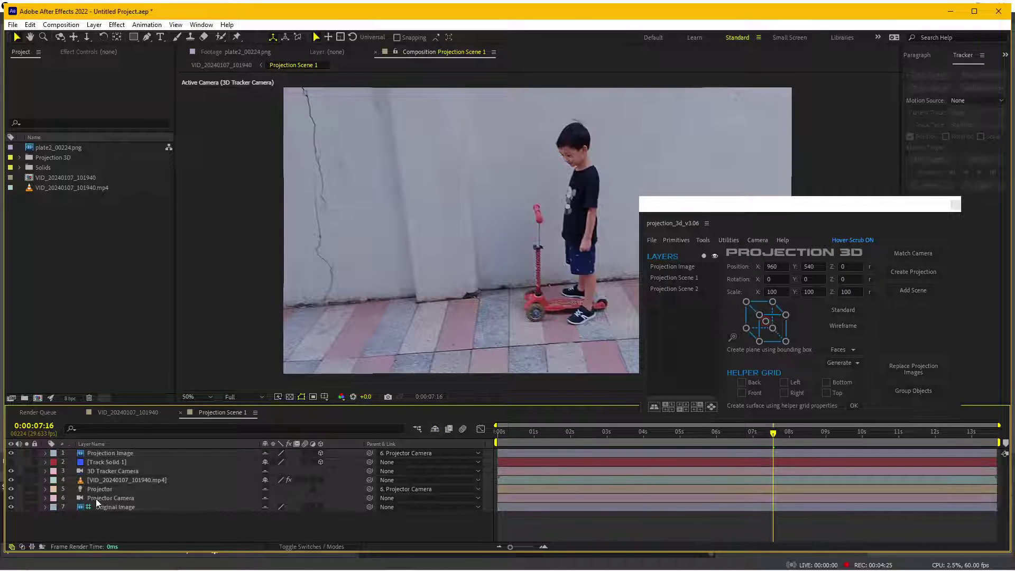
left_click(112, 463)
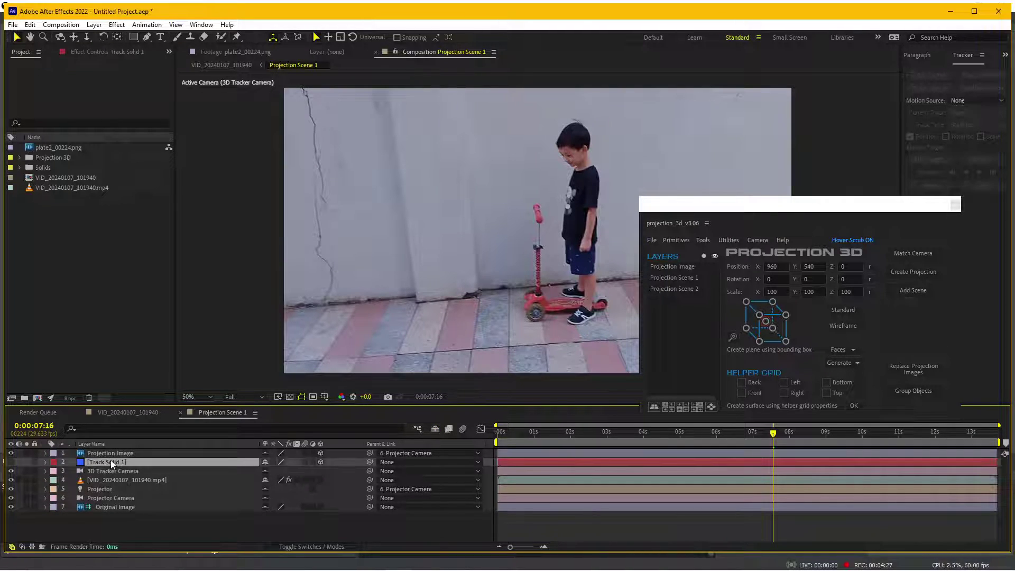
key("Delete")
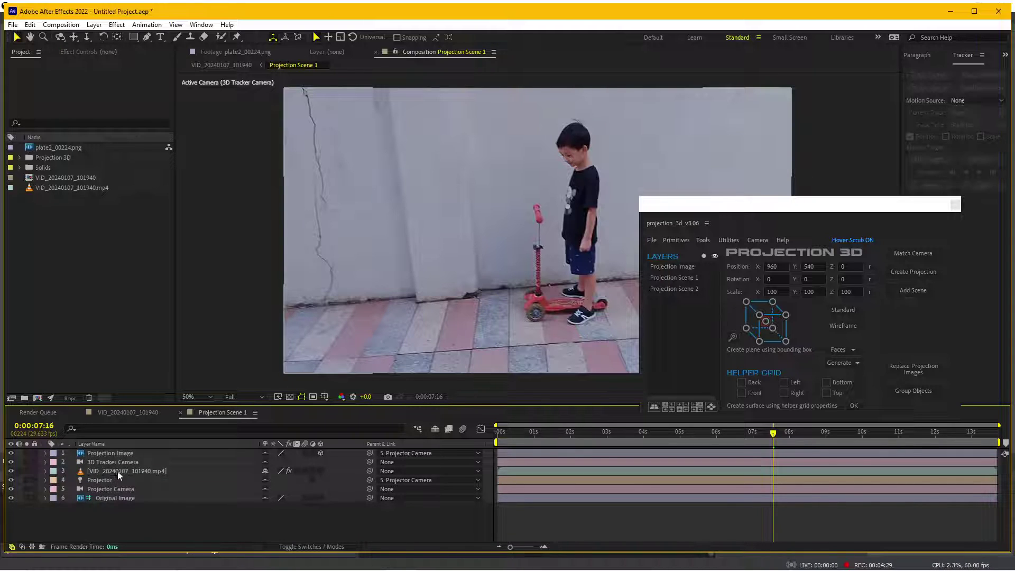
left_click(118, 471)
key("Delete")
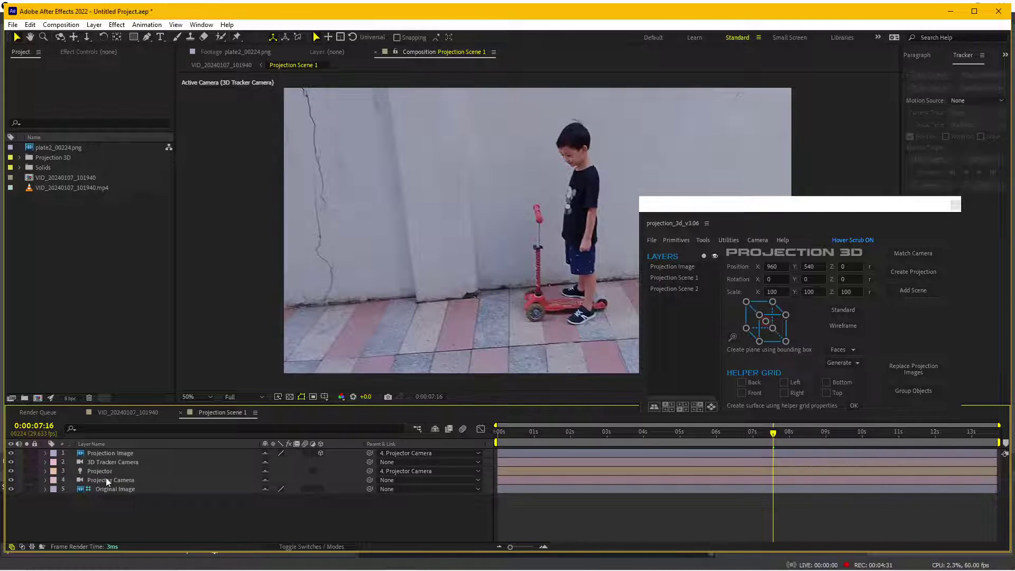
left_click(179, 453)
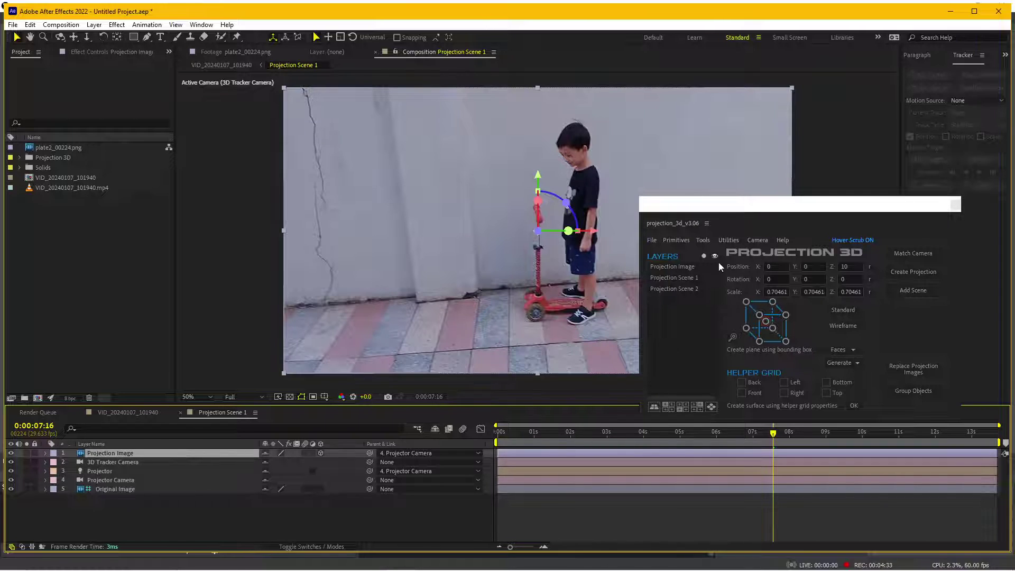
Add a plane primitive to the projection and tilt it around its Z axis.
left_click(679, 241)
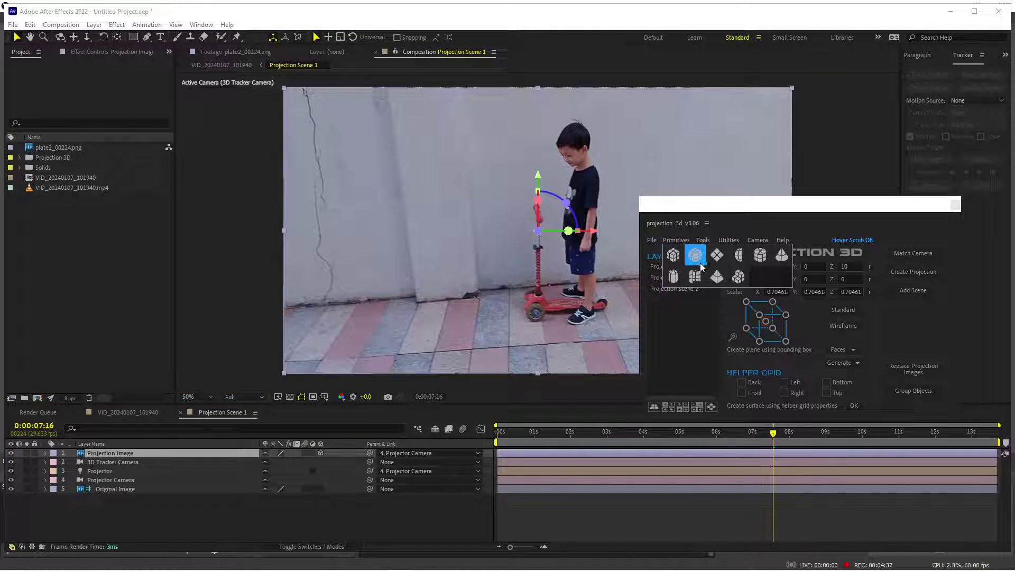
left_click(717, 261)
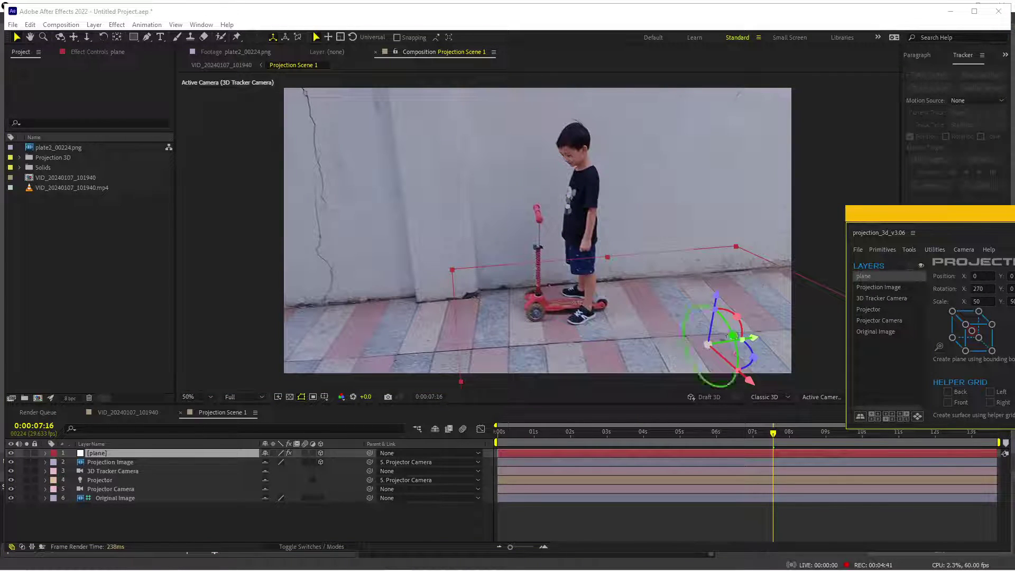
left_click_drag(745, 365, 739, 370)
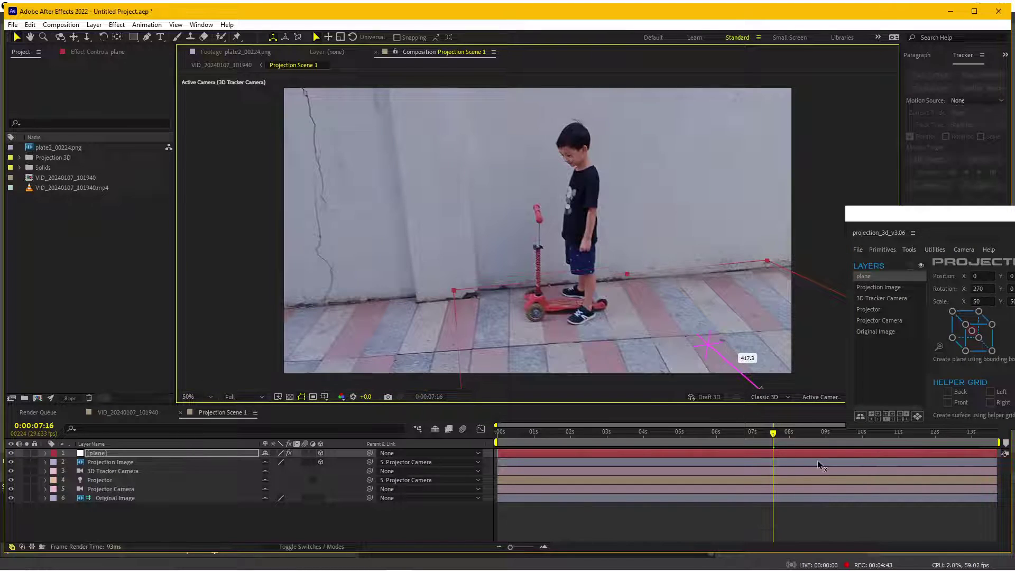
mouse_move(659, 298)
left_mouse_down()
mouse_move(602, 284)
mouse_move(589, 267)
left_mouse_up()
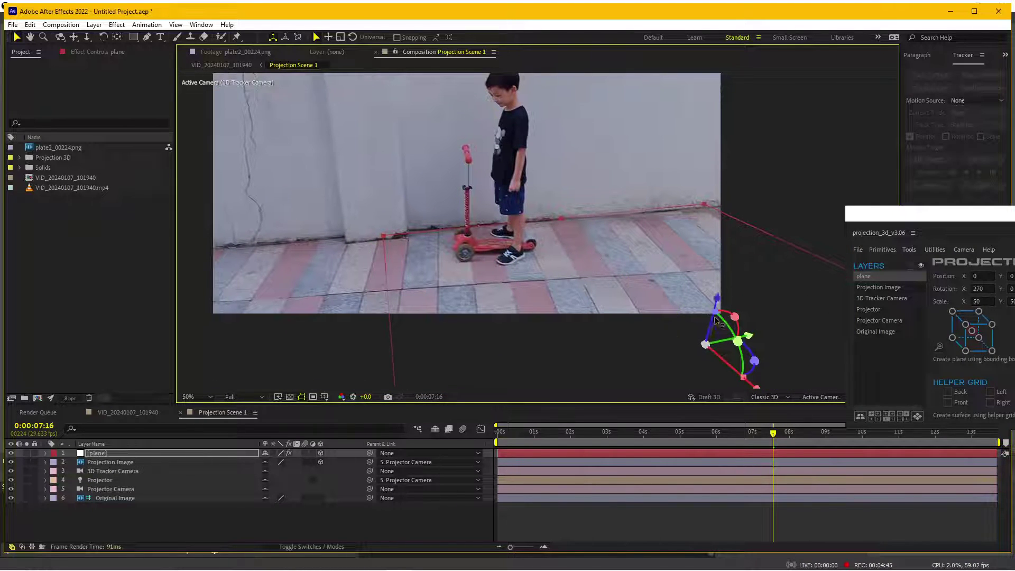
left_click_drag(752, 353, 712, 356)
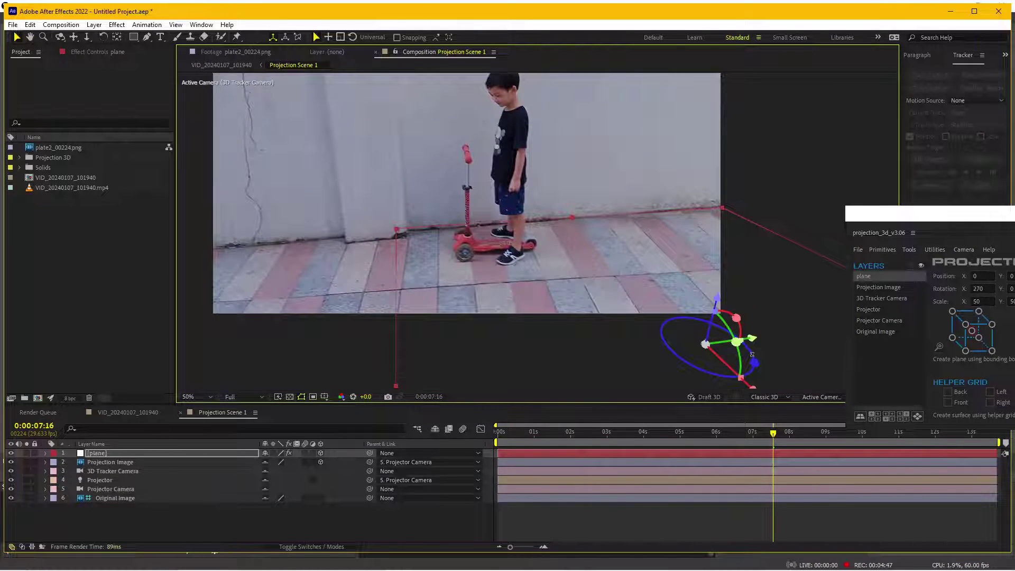
Move the plane's anchor point to the bottom-front-left corner of its bounding box.
left_click(940, 346)
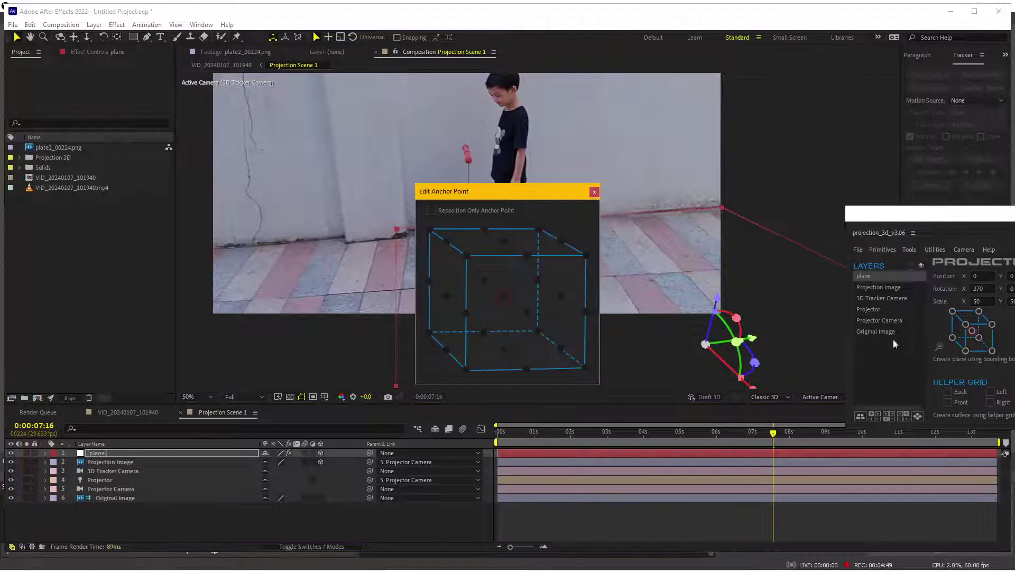
left_click(466, 369)
left_click(595, 192)
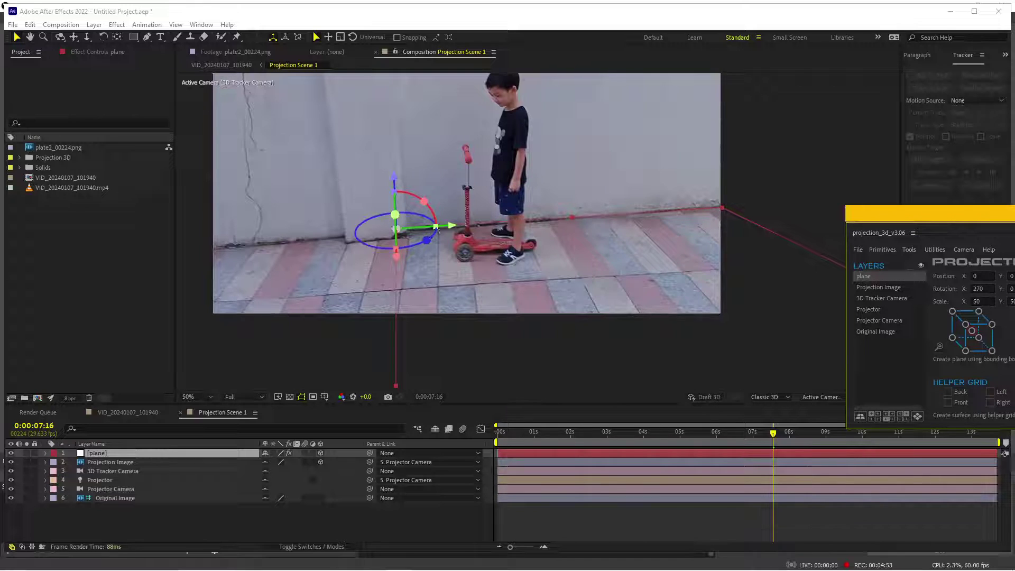
Slide the plane left along X to the wall base's left end, checking frames 0 and 0:00:07:16.
mouse_move(394, 232)
left_mouse_down()
mouse_move(274, 249)
mouse_move(307, 255)
left_mouse_up()
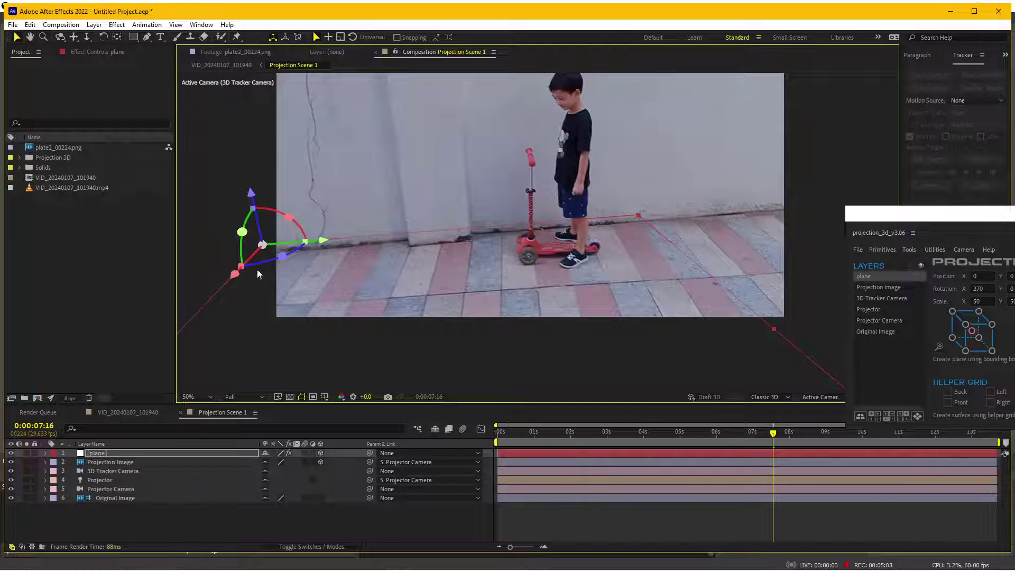
left_click_drag(234, 282, 263, 270)
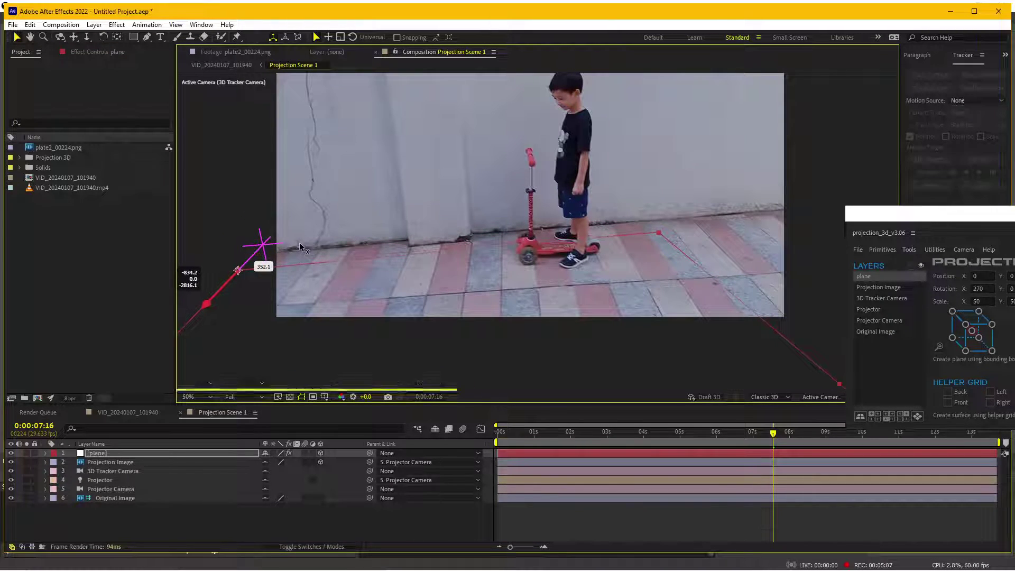
left_click_drag(263, 270, 230, 281)
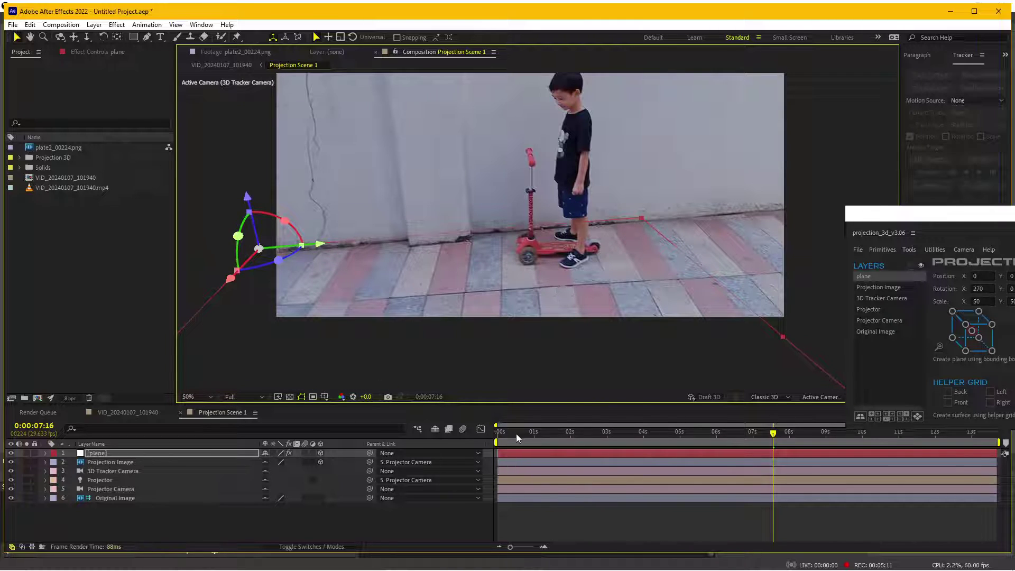
left_click_drag(516, 434, 487, 442)
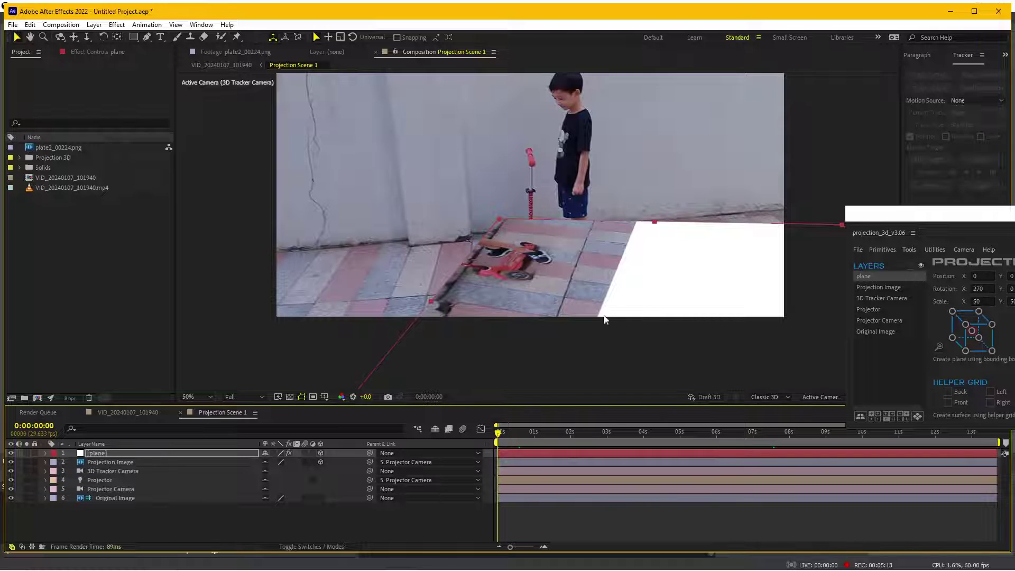
left_click(774, 435)
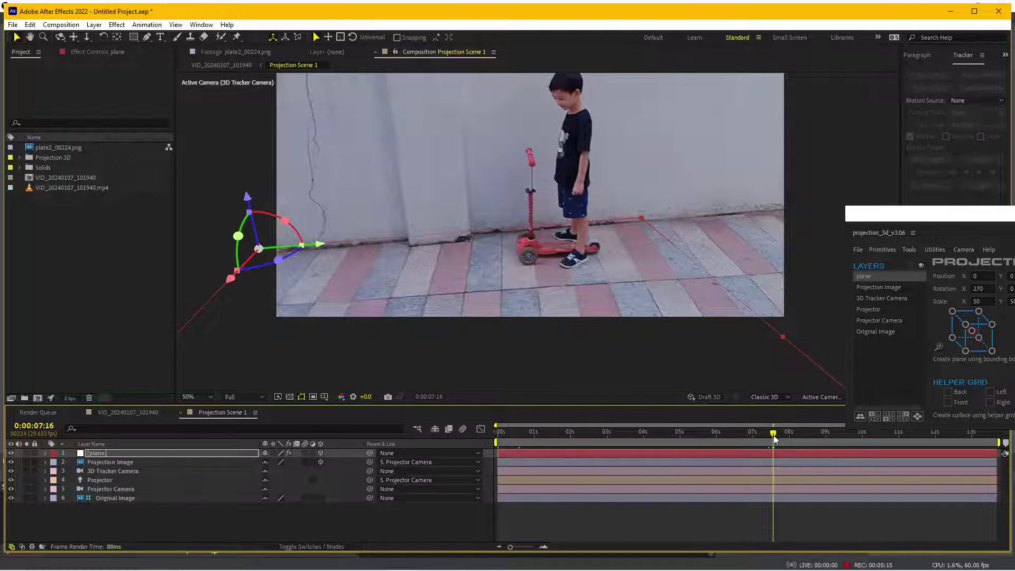
key("comma")
key("comma")
key("comma")
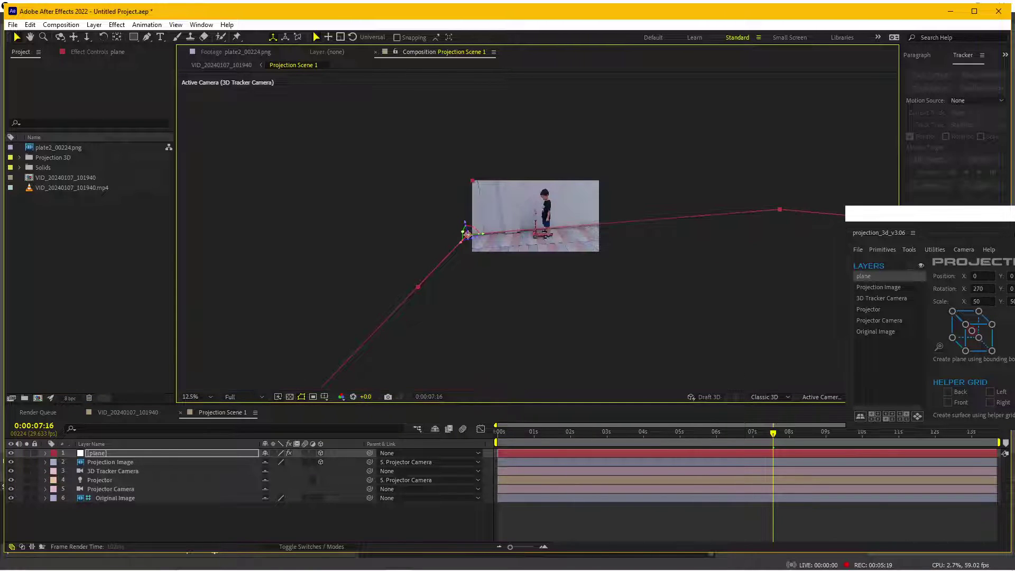
key("period")
key("period")
key("period")
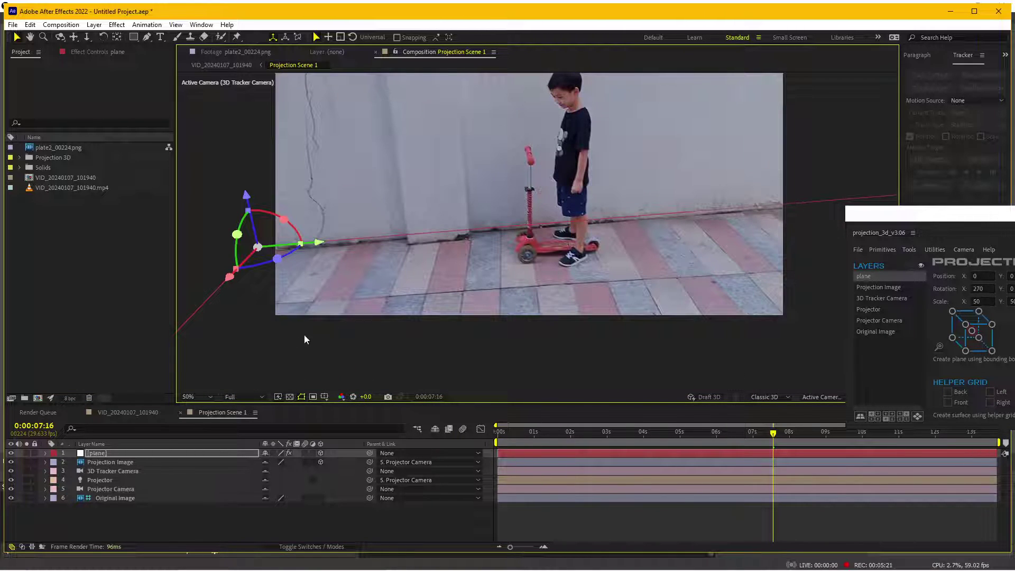
Duplicate the plane with Ctrl+D and rotate the copy upright to about 100° on X.
key("ctrl+d")
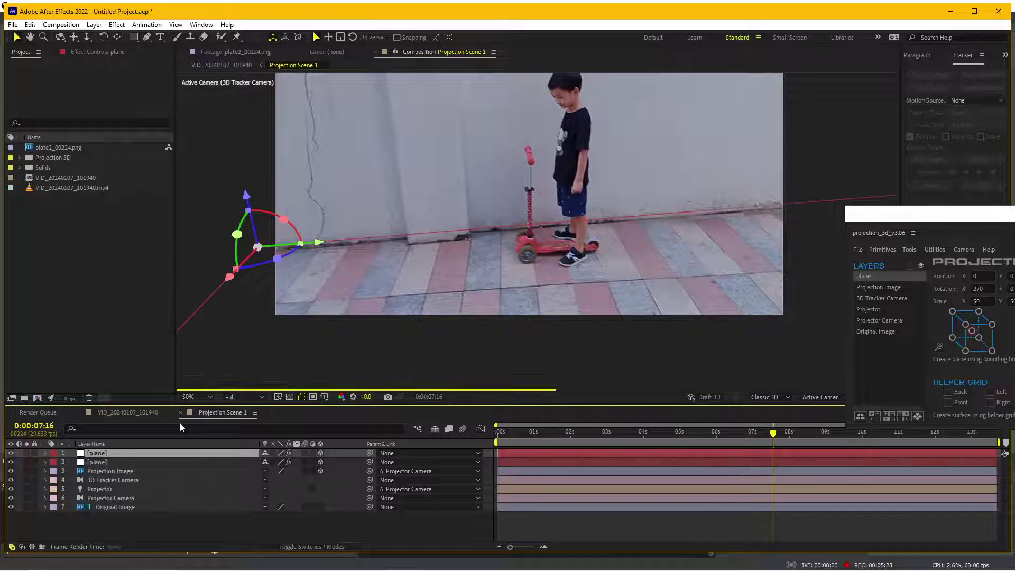
left_click_drag(246, 248, 259, 249)
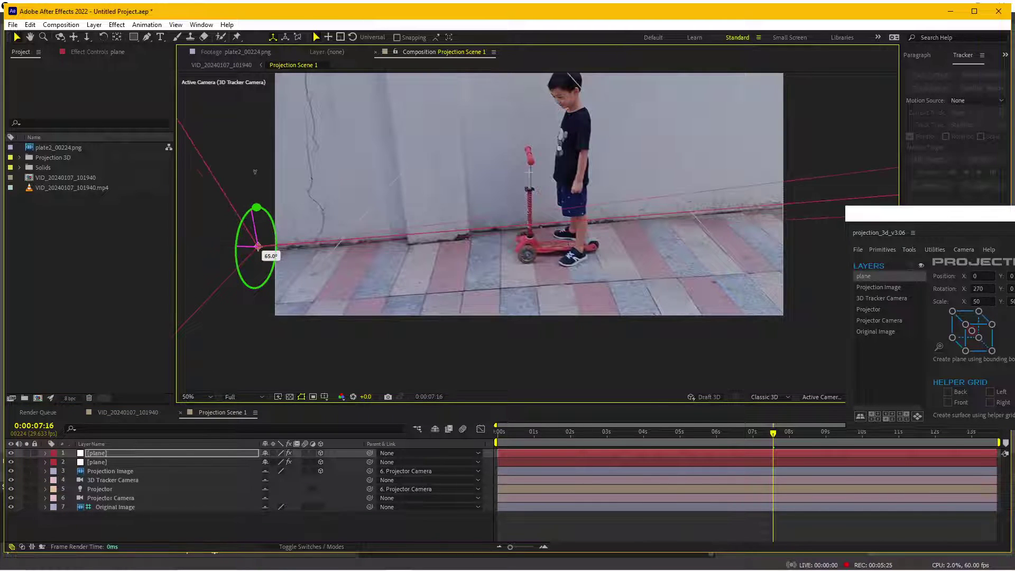
left_click_drag(256, 169, 275, 142)
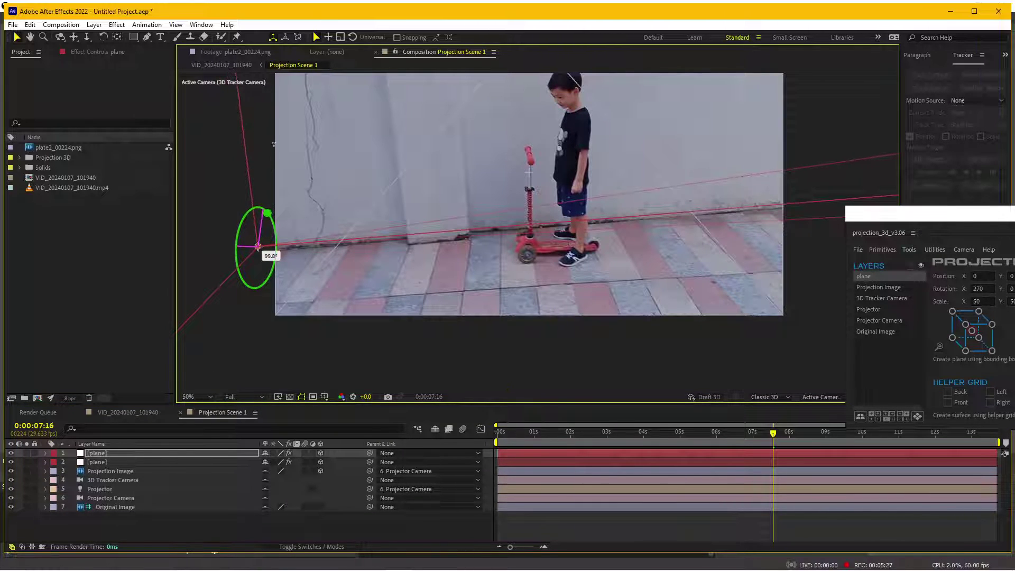
key("comma")
key("h")
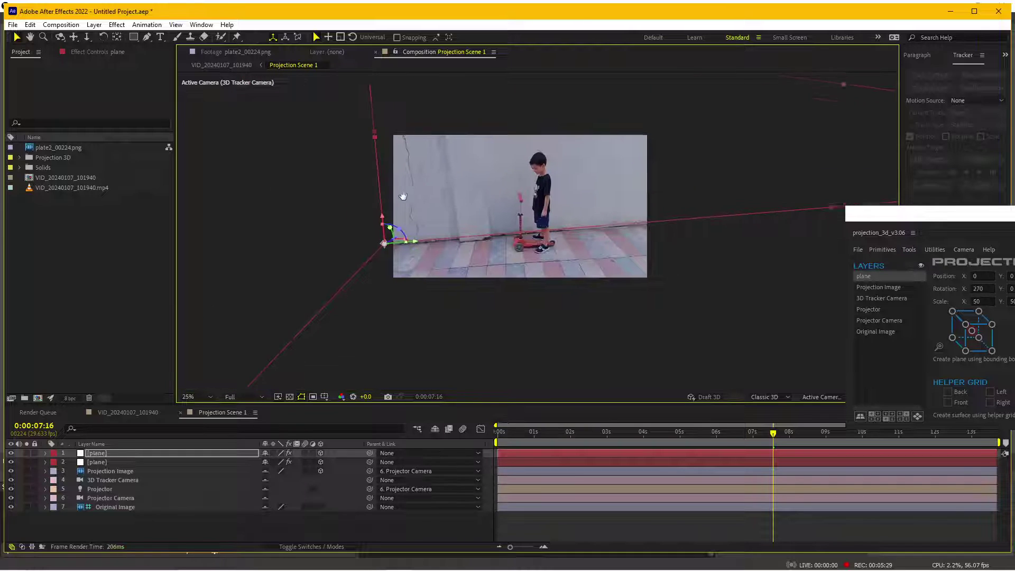
left_click_drag(460, 183, 251, 200)
key("v")
key("comma")
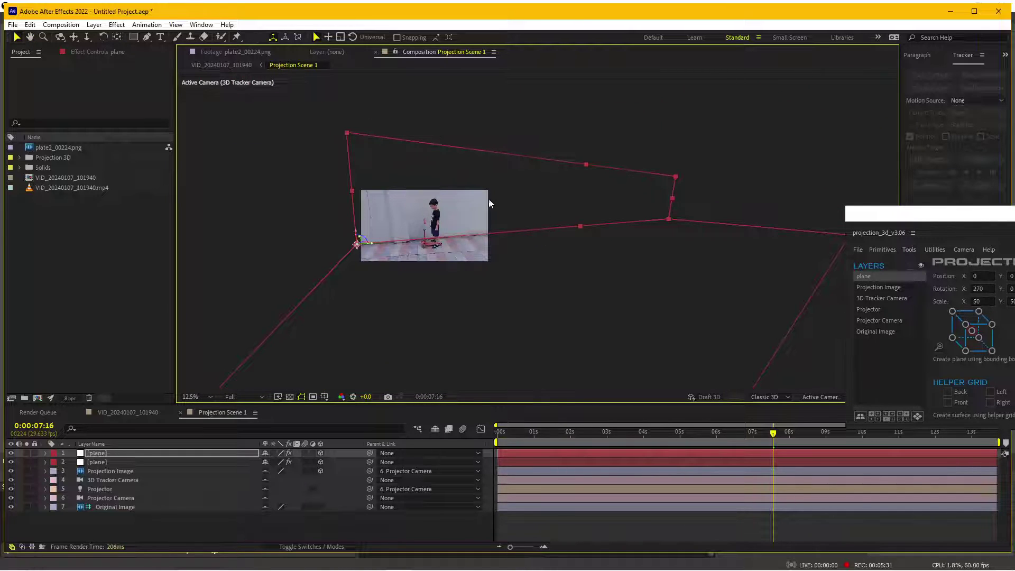
key("period")
left_click_drag(402, 270, 523, 293)
key("period")
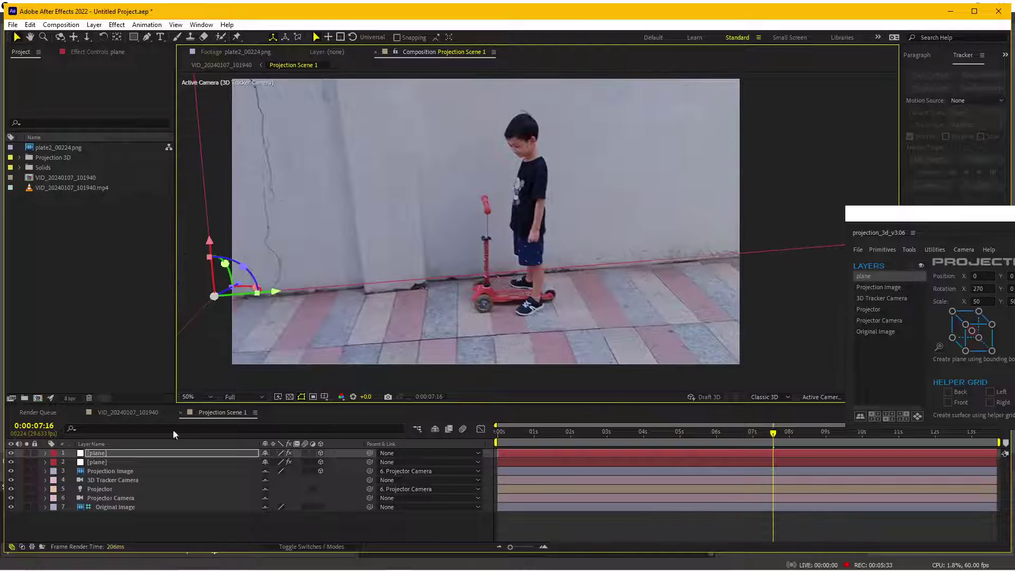
Toggle both plane layers' visibility off and on to compare the projection.
left_click(120, 461, "shift")
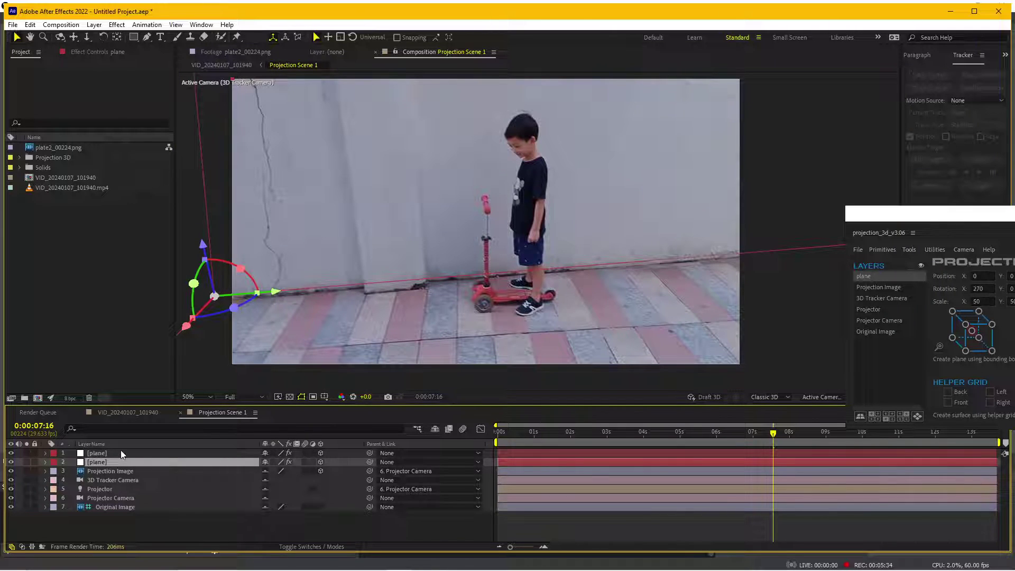
left_click_drag(12, 453, 14, 458)
left_click(13, 454)
left_click(13, 454)
left_click(13, 455)
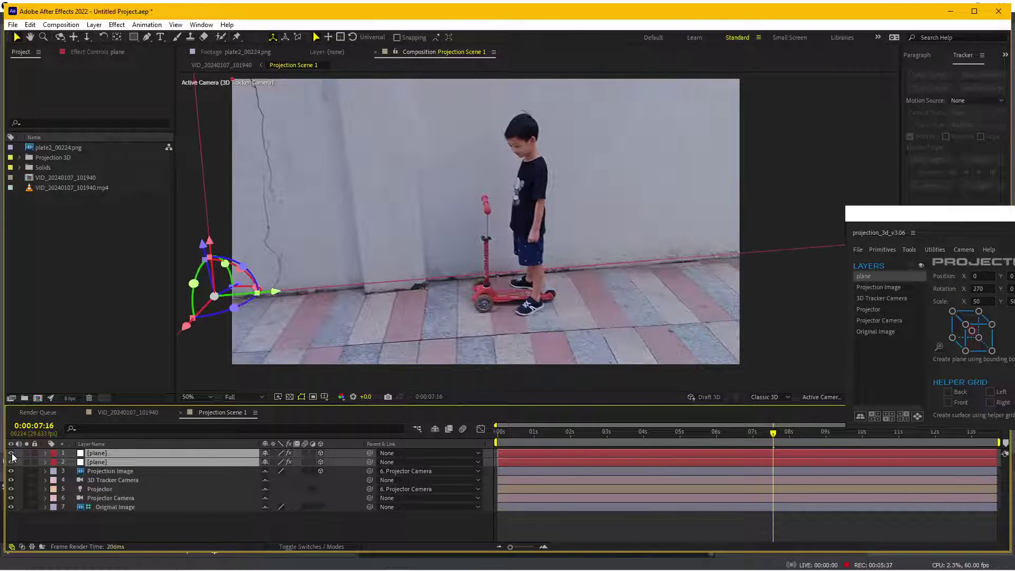
left_click(12, 455)
left_click(13, 455)
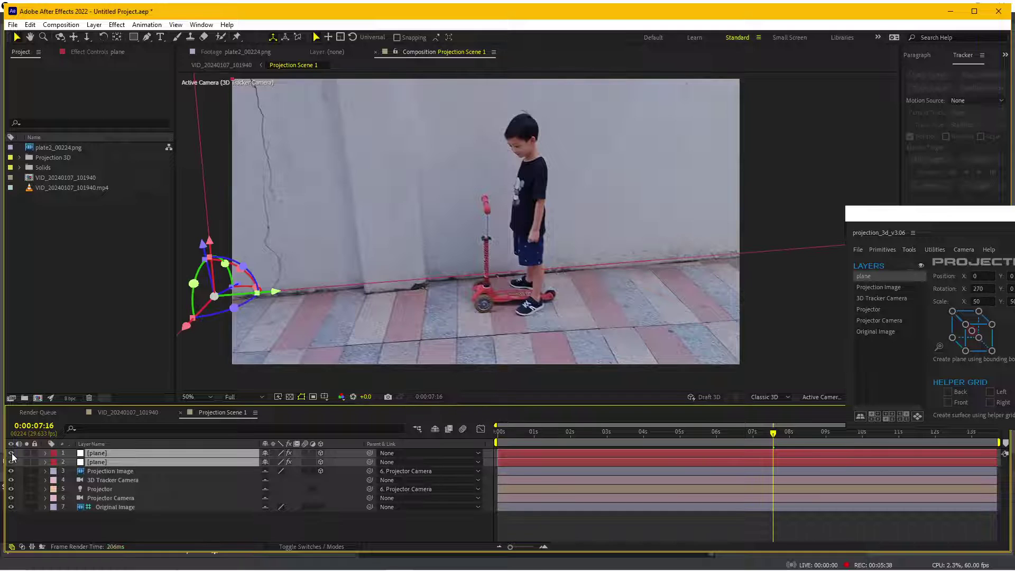
left_click(684, 512)
At the clip's start, rotate the top plane and shift it along Z to align with the wall.
left_click_drag(760, 433, 473, 469)
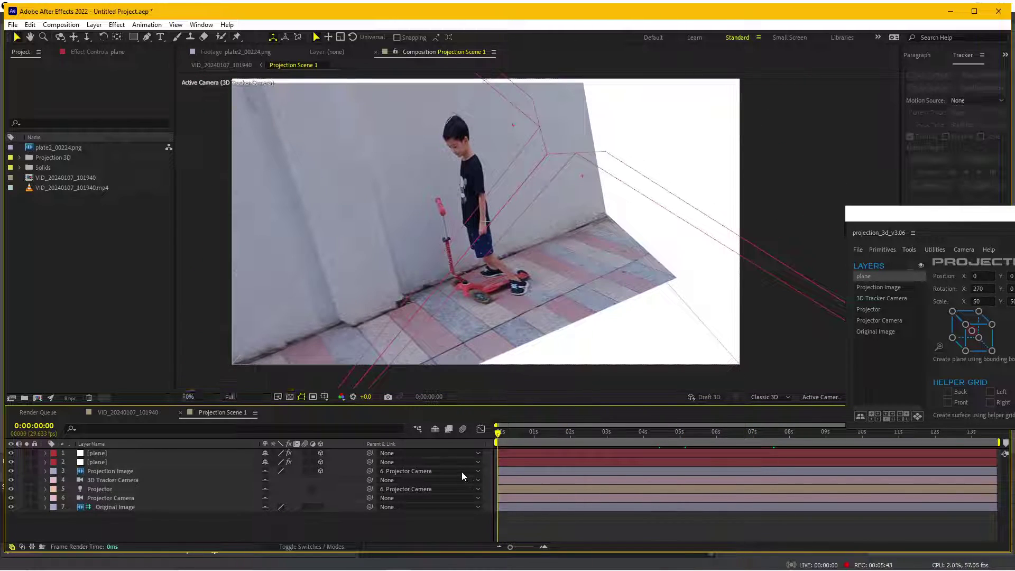
scroll(492, 342, "down", 1)
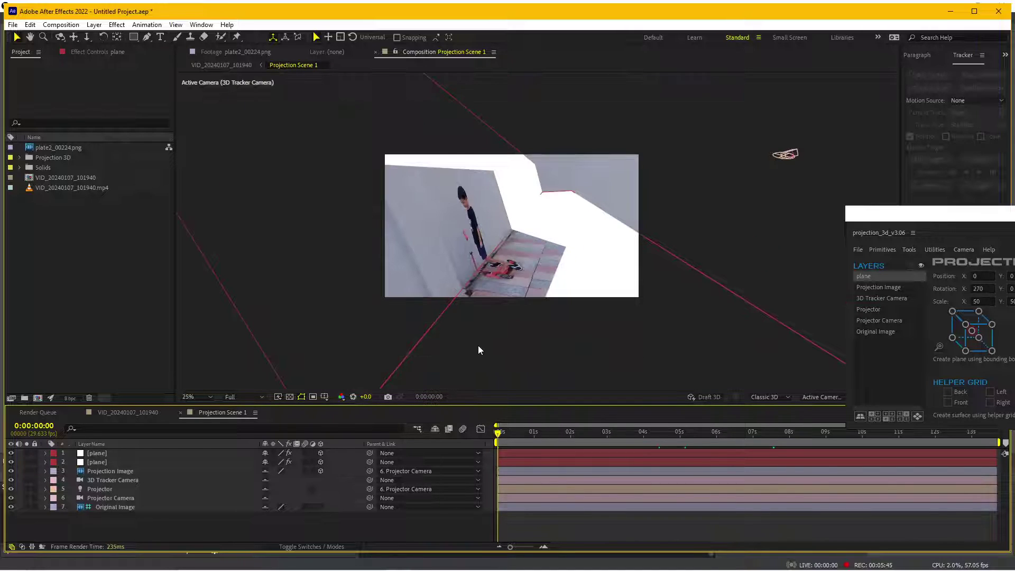
scroll(487, 322, "down", 1)
scroll(524, 304, "up", 2)
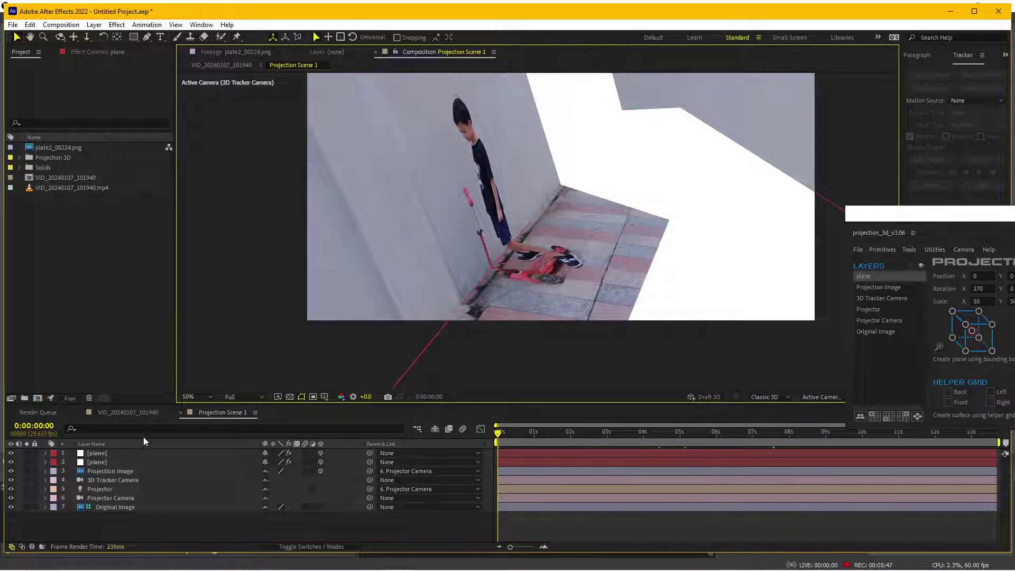
left_click(123, 453)
scroll(459, 297, "down", 2)
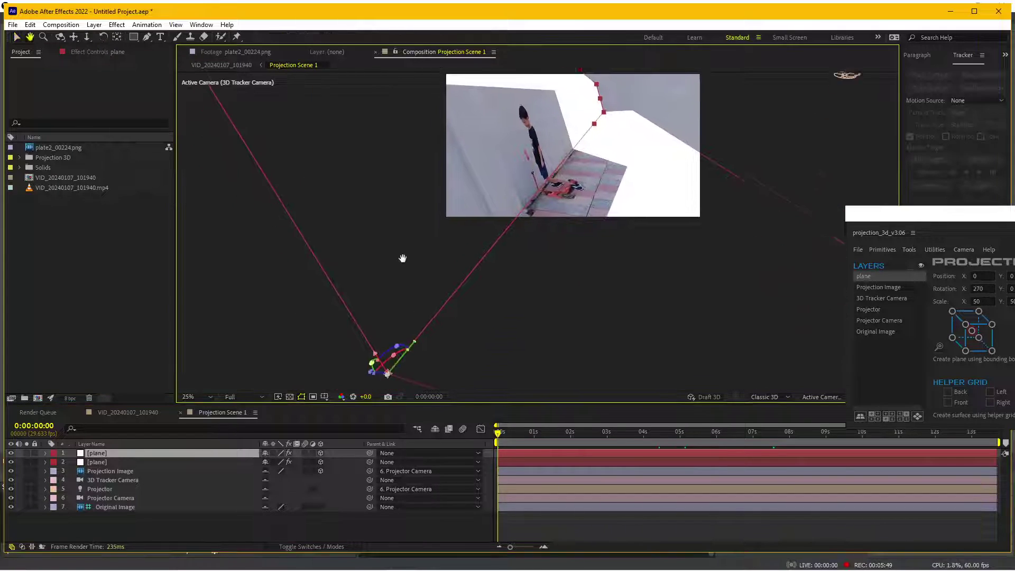
scroll(404, 256, "down", 2)
left_click_drag(393, 358, 379, 346)
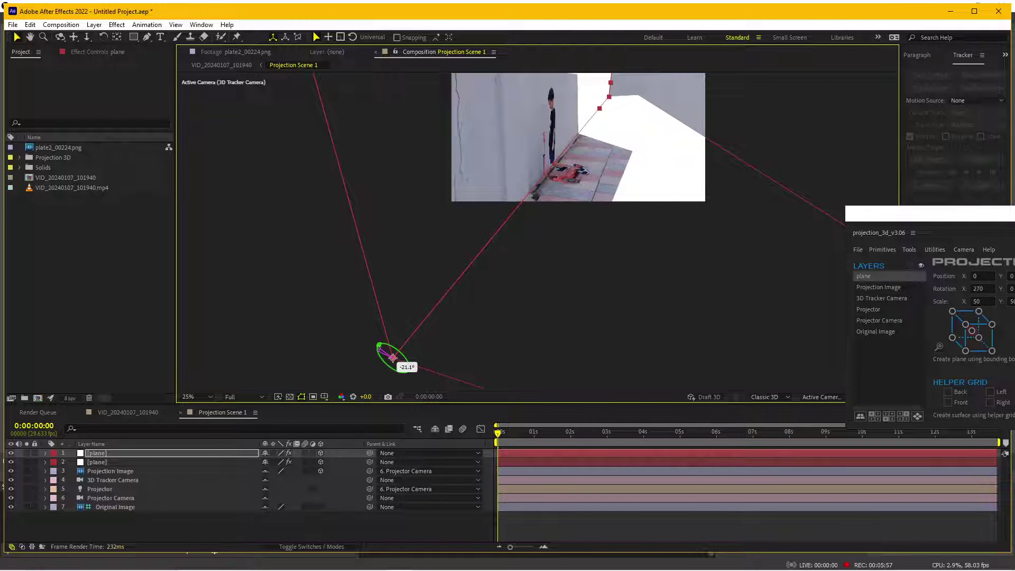
scroll(545, 174, "up", 2)
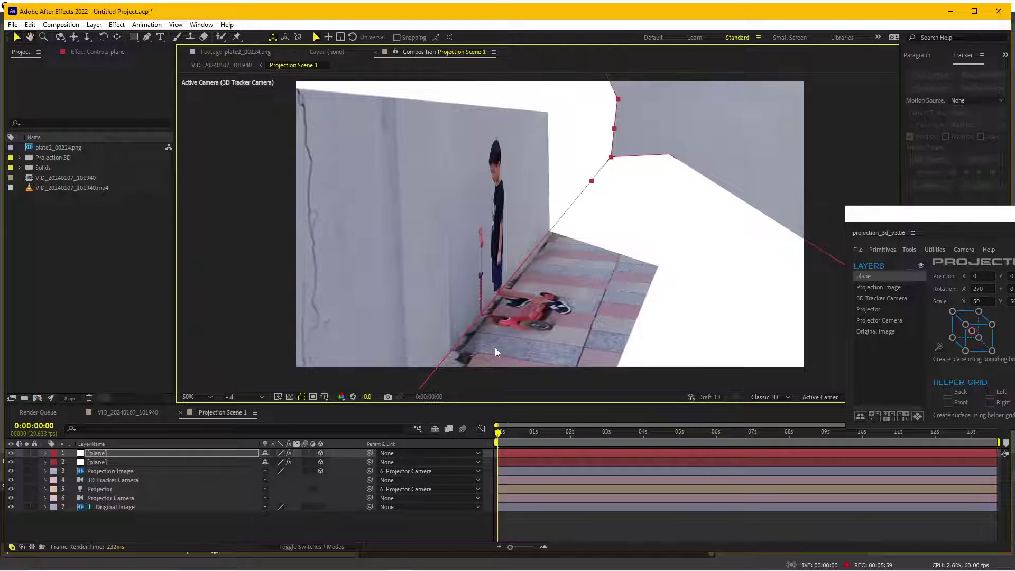
scroll(503, 335, "down", 2)
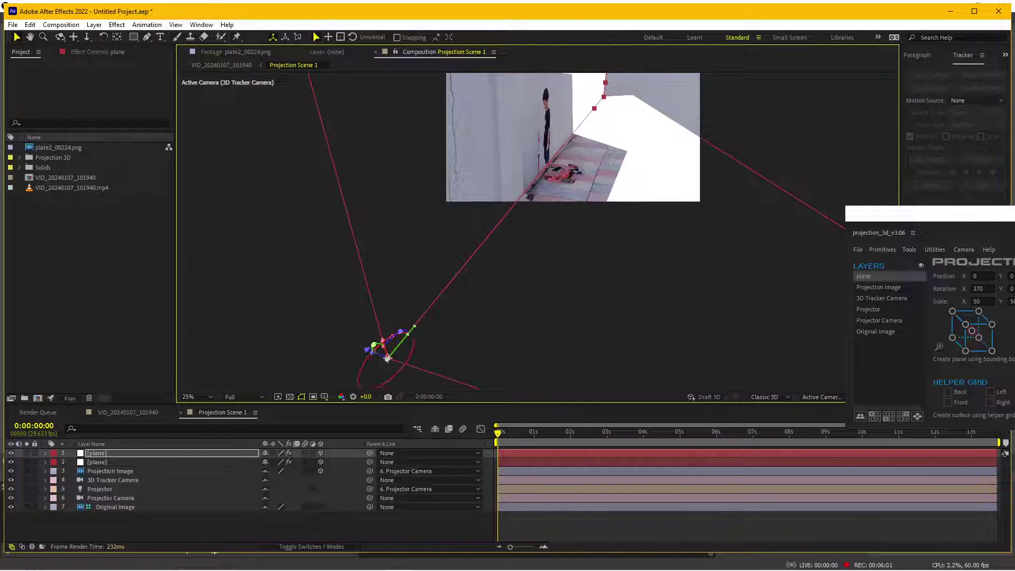
left_click_drag(369, 352, 379, 347)
scroll(555, 180, "up", 2)
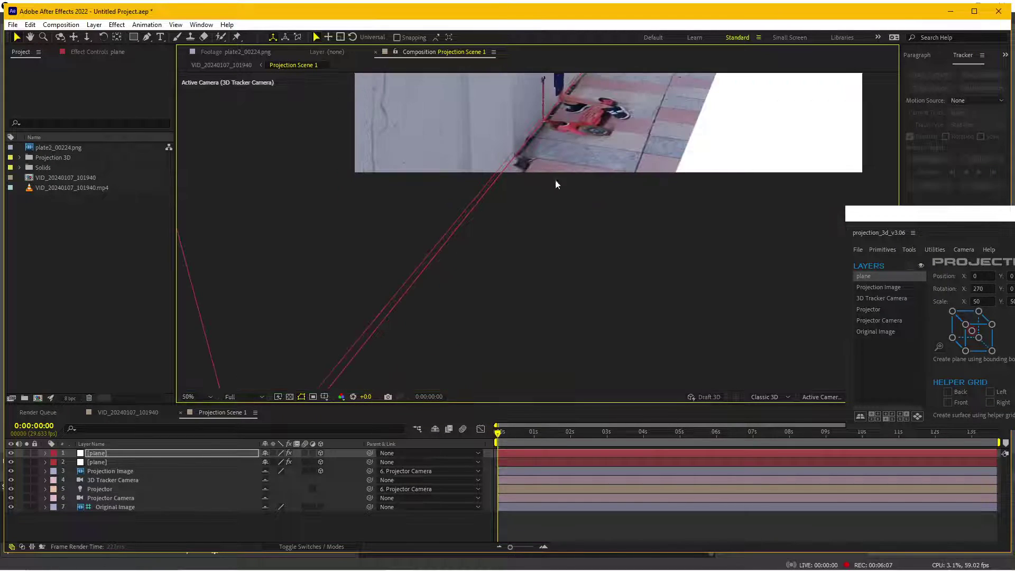
scroll(542, 290, "down", 2)
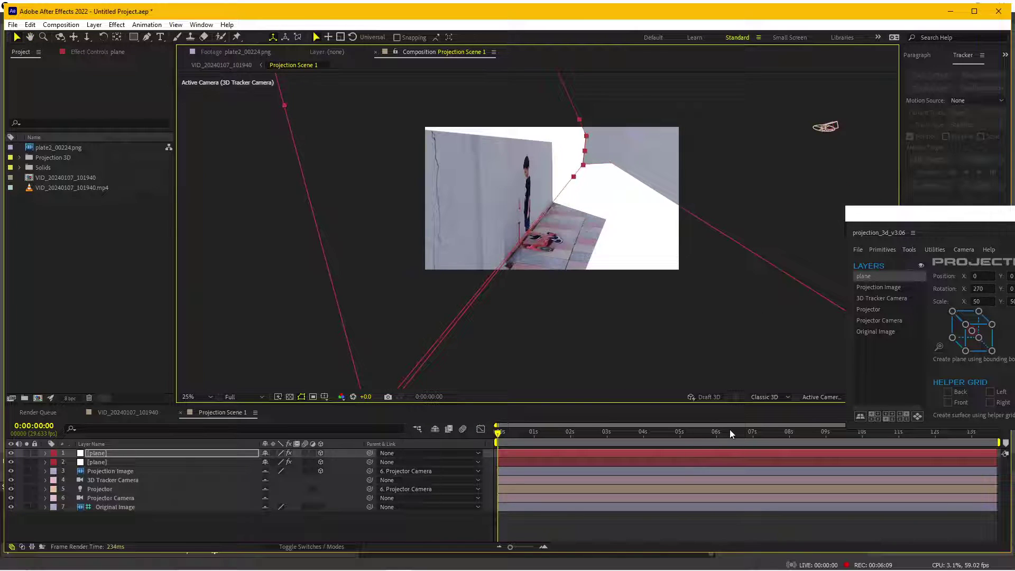
At 0:00:07:16, hide and reshow both planes to compare, then return to VID_20240107_101940.
left_click(750, 433)
left_click_drag(752, 440, 772, 435)
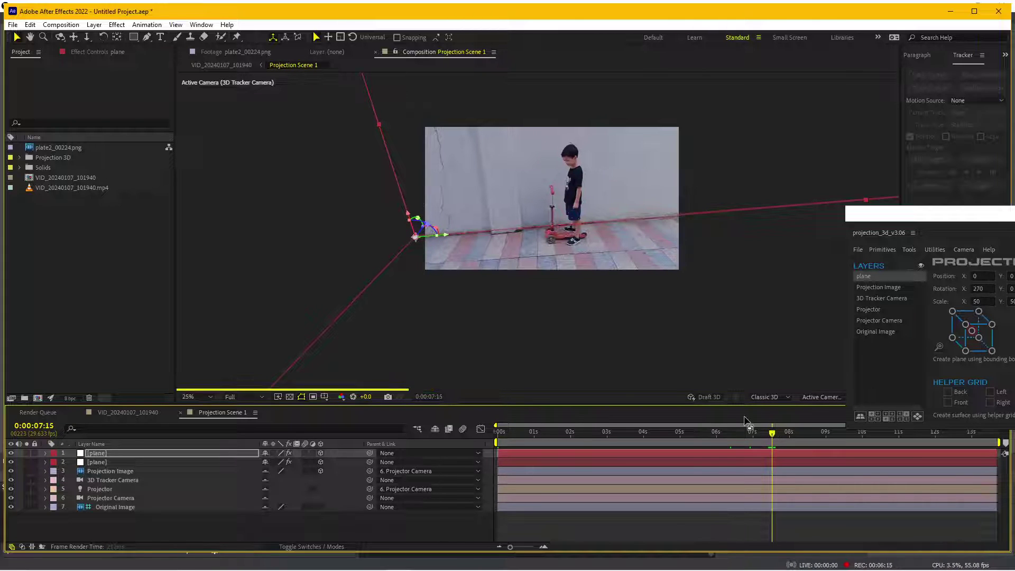
key("Page_Down")
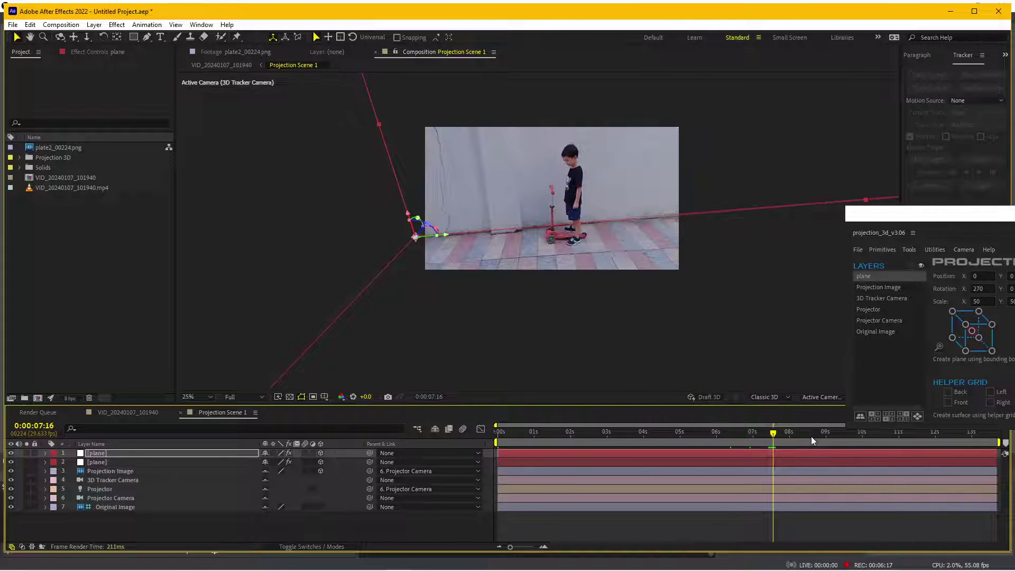
scroll(478, 262, "up", 2)
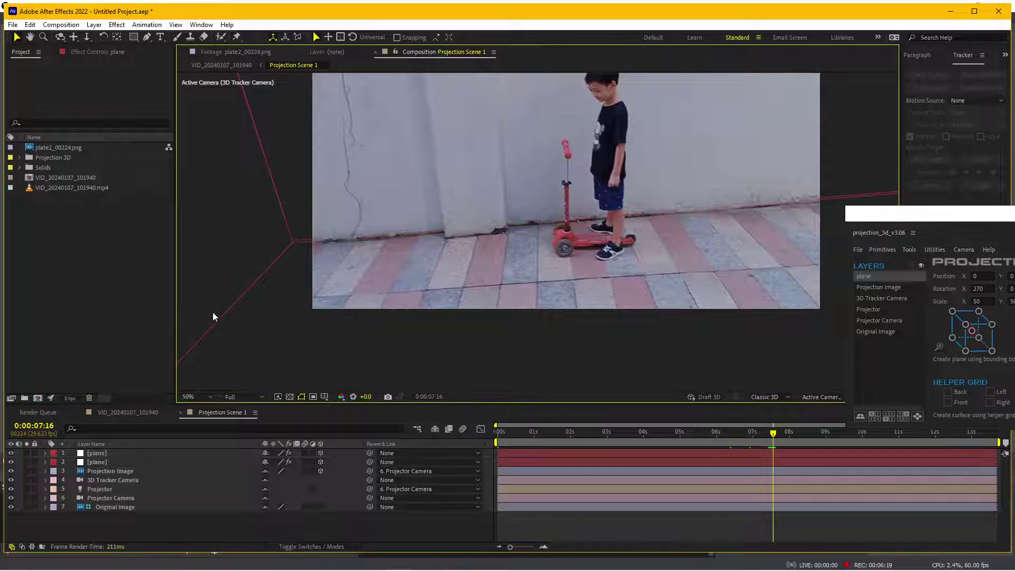
left_click(113, 463, "shift")
left_click_drag(10, 454, 10, 463)
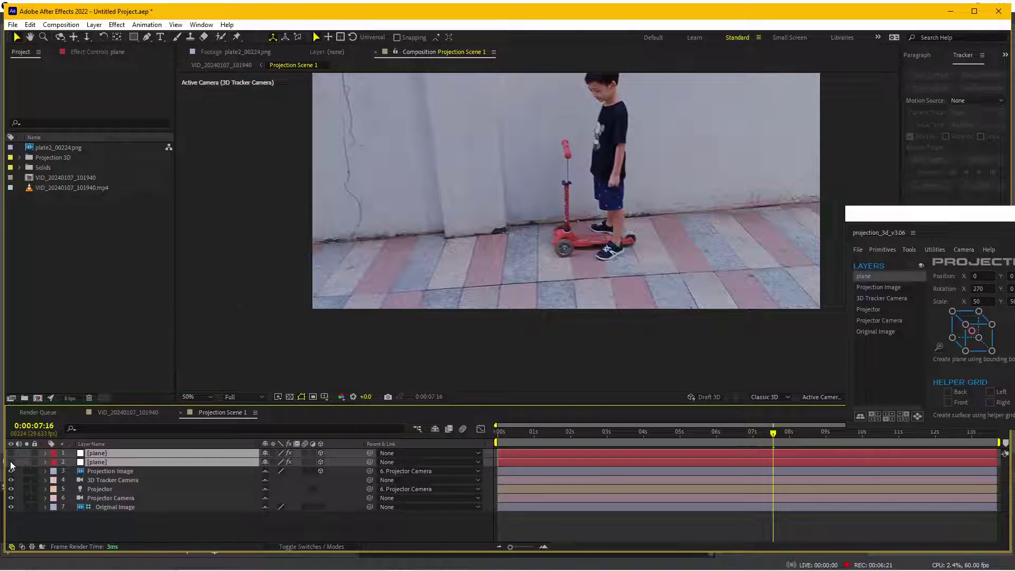
key("ctrl+z")
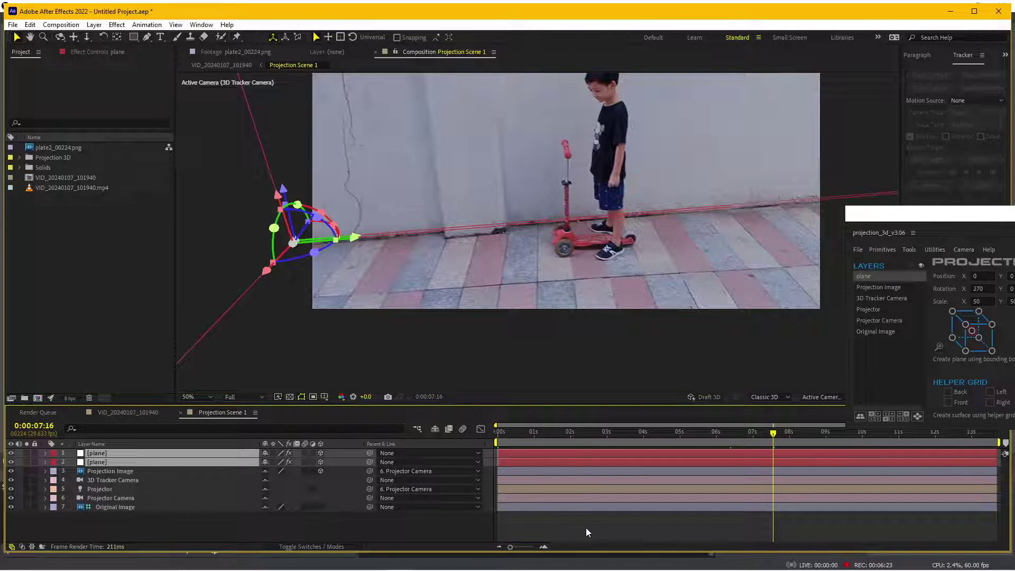
left_click(586, 528)
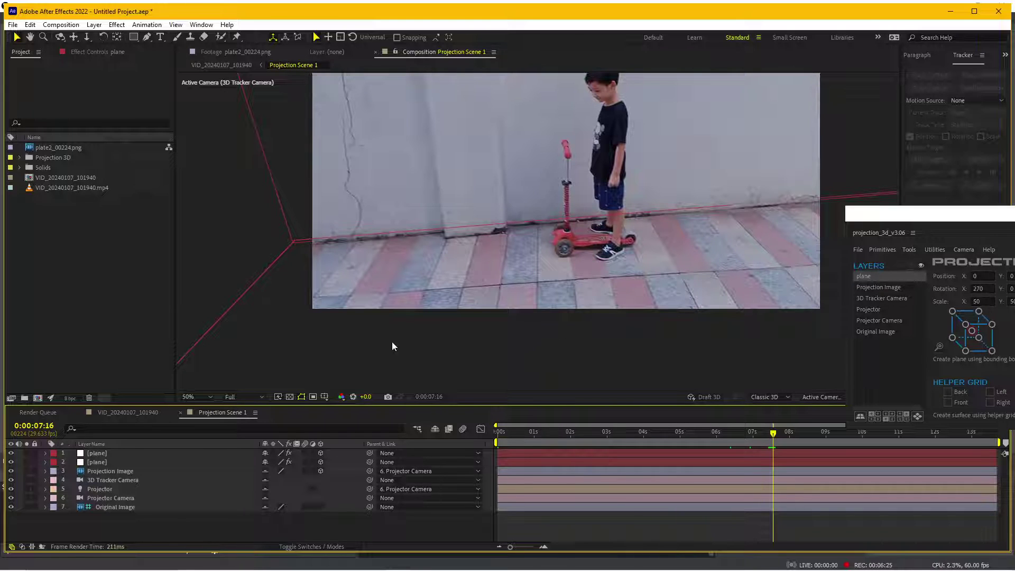
left_click(123, 412)
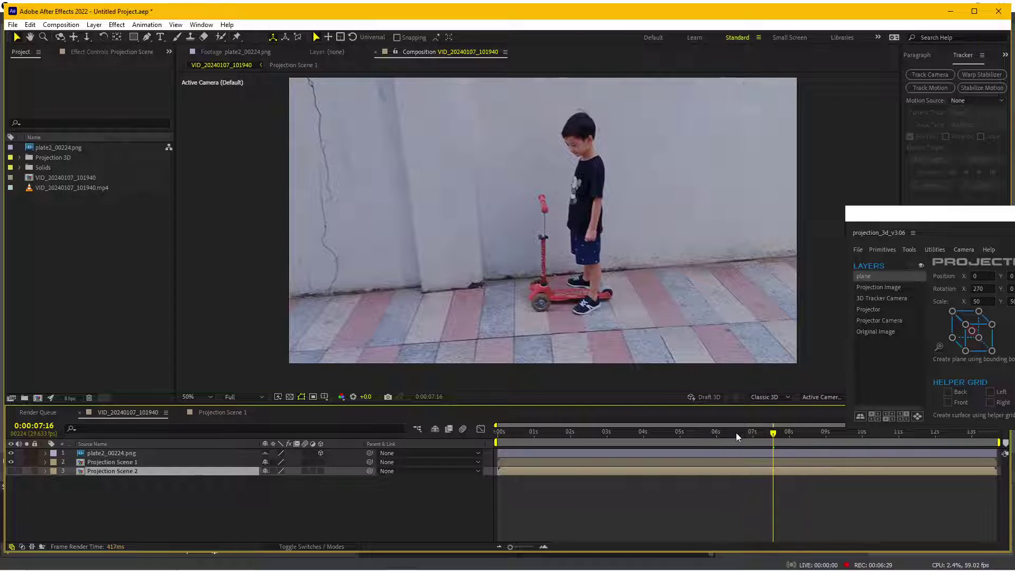
left_click(677, 443)
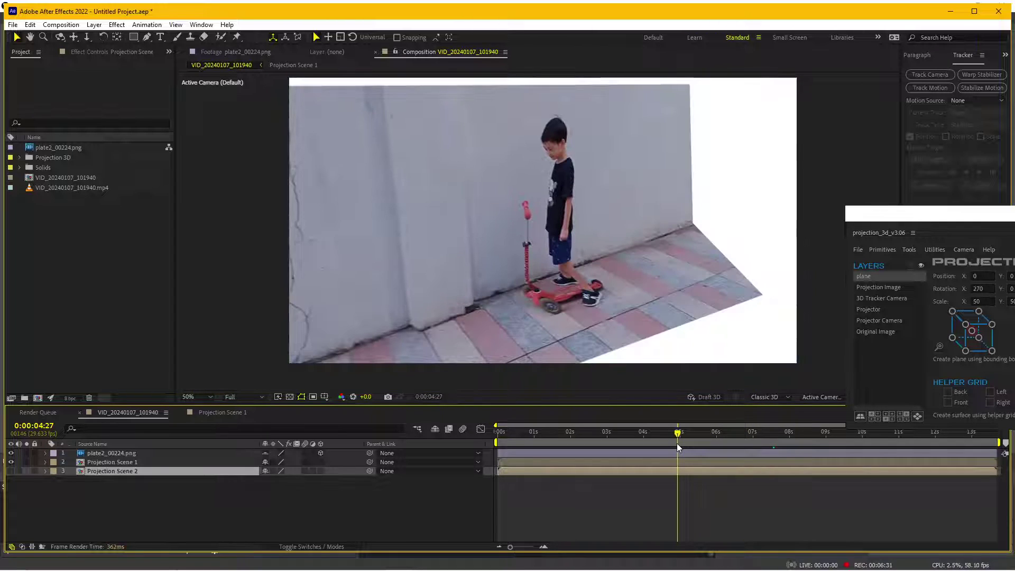
left_click_drag(678, 443, 692, 448)
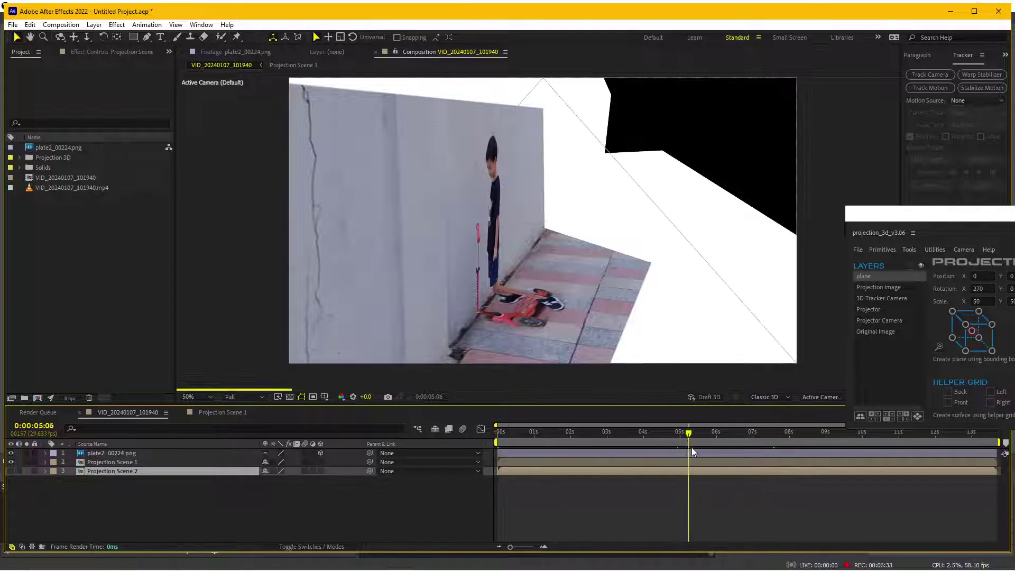
left_click_drag(692, 448, 773, 452)
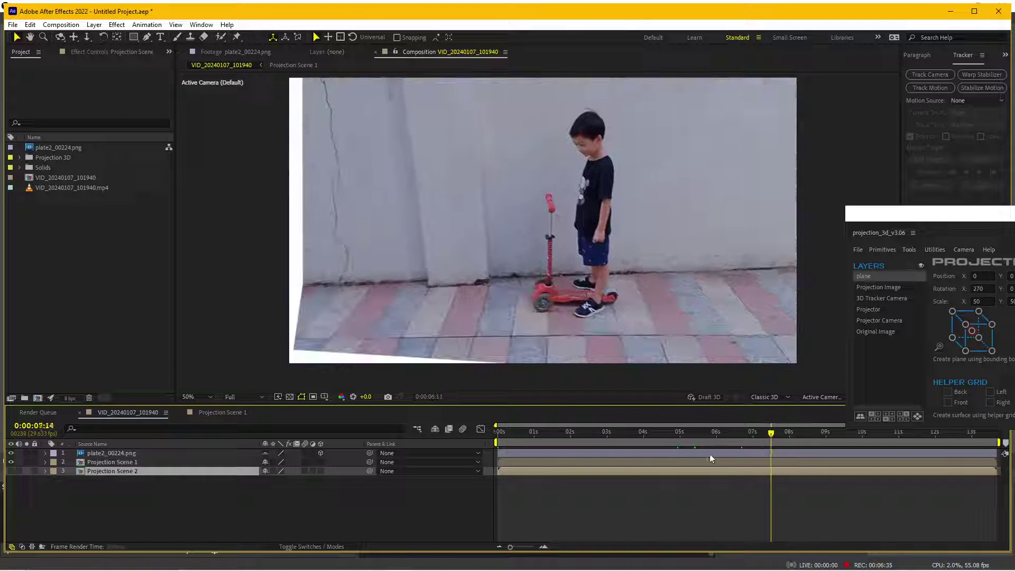
key("Home")
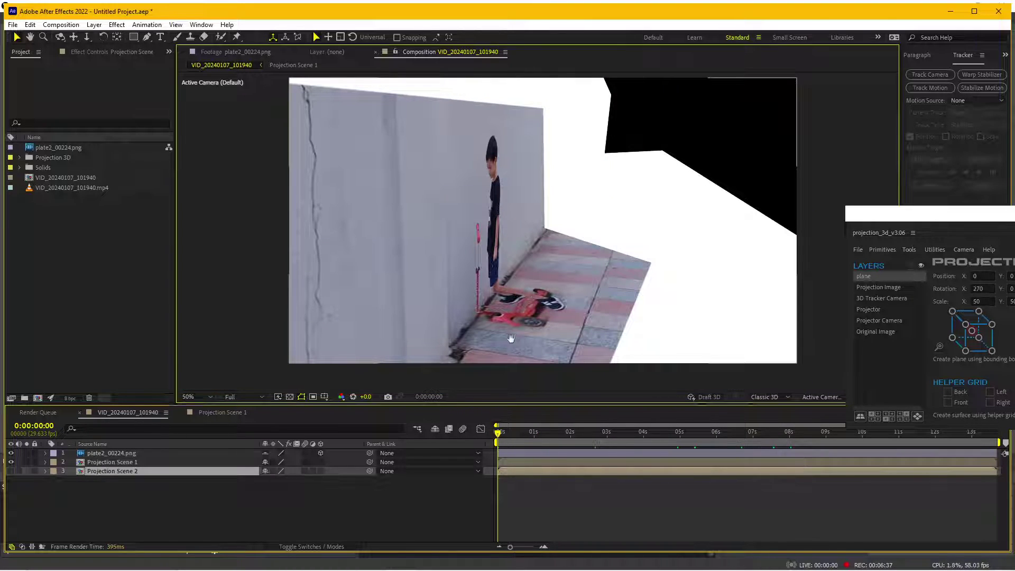
left_click_drag(511, 339, 599, 294)
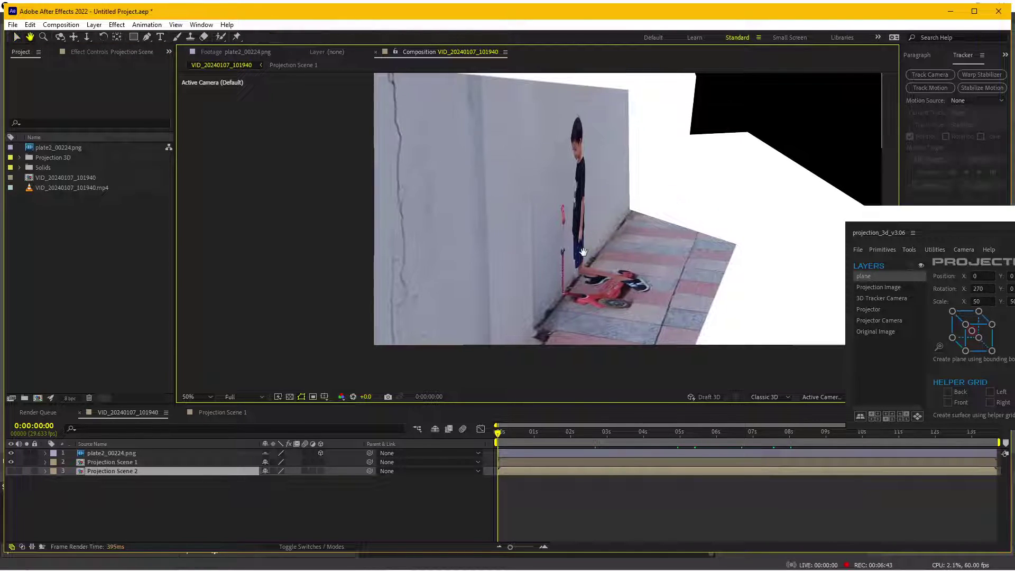
mouse_move(737, 440)
left_mouse_down()
mouse_move(887, 458)
mouse_move(773, 449)
left_mouse_up()
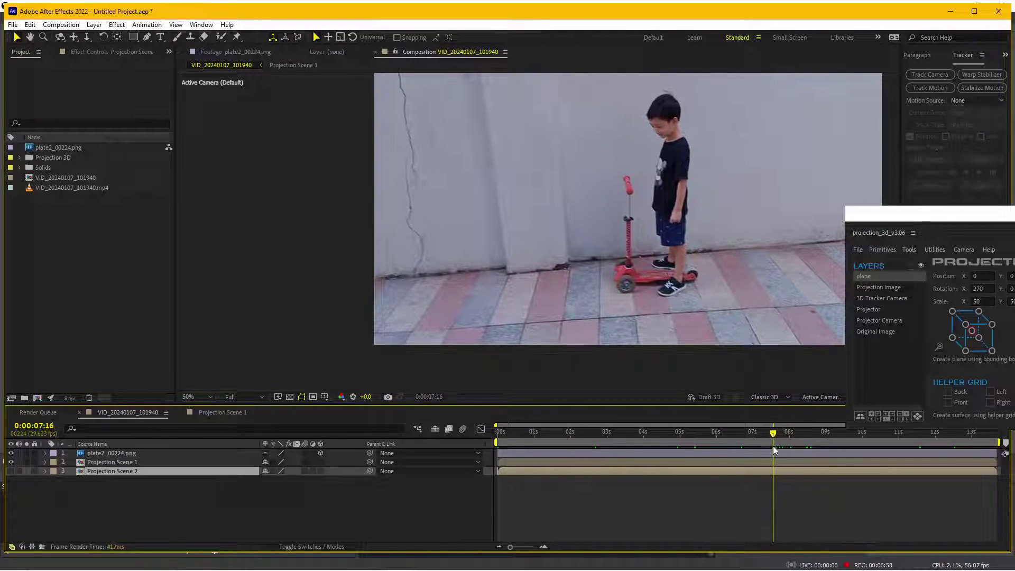
left_click(112, 462)
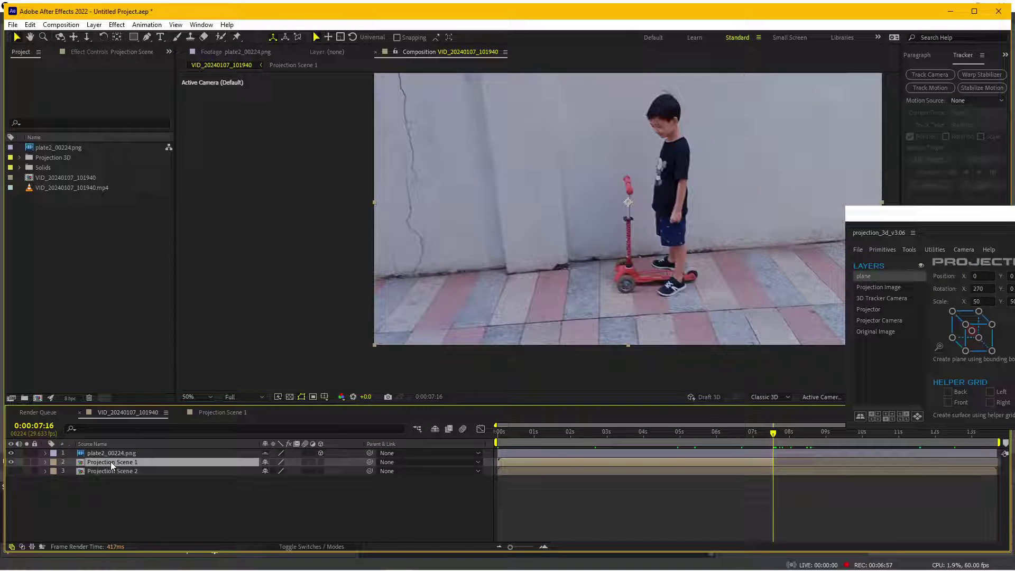
Add VID_20240107_101940.mp4 below the projection layers, trimmed with Alt+[ to start at 0:00:07:16.
left_click_drag(63, 188, 146, 516)
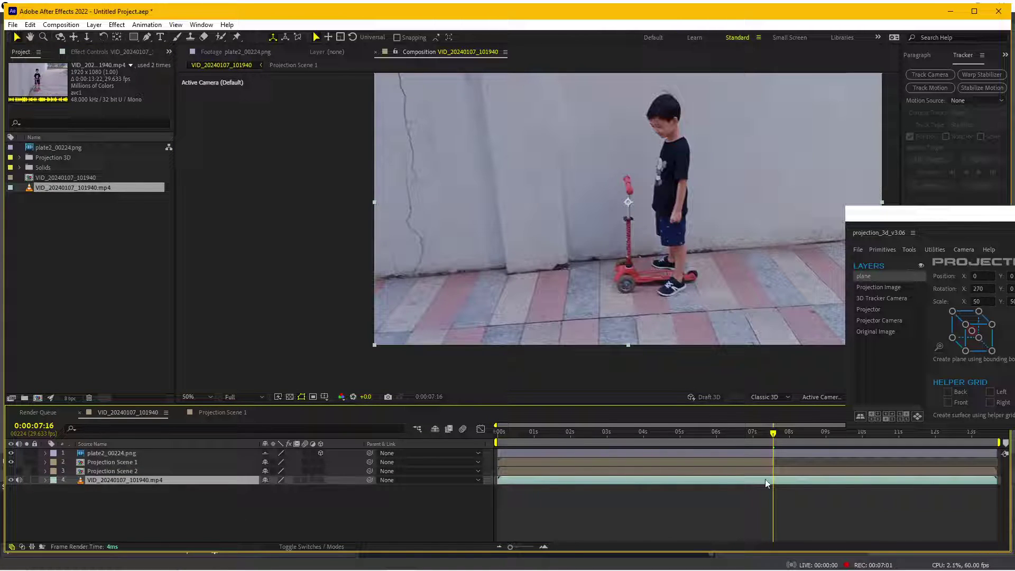
key("alt+bracketleft")
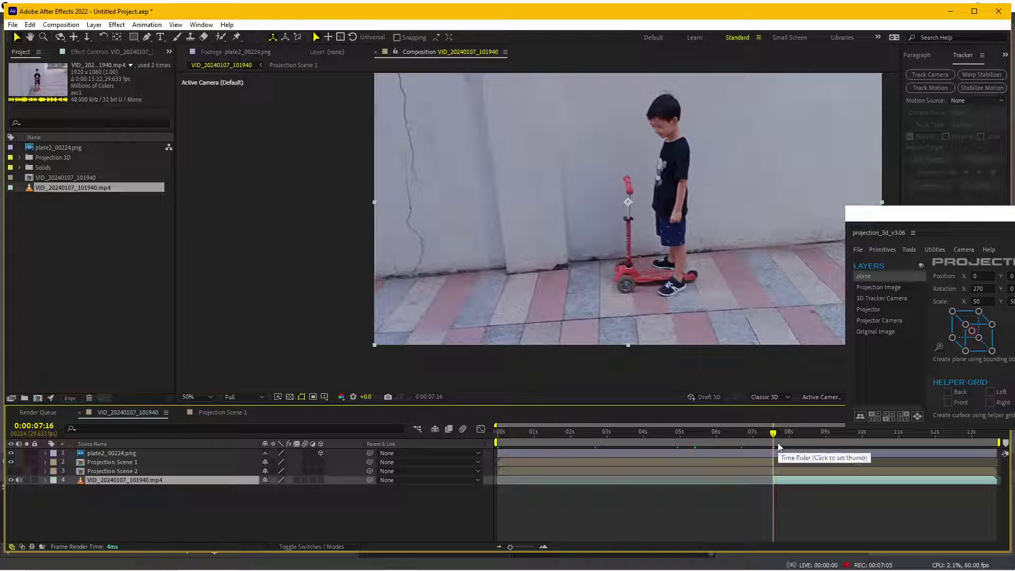
left_click(763, 439)
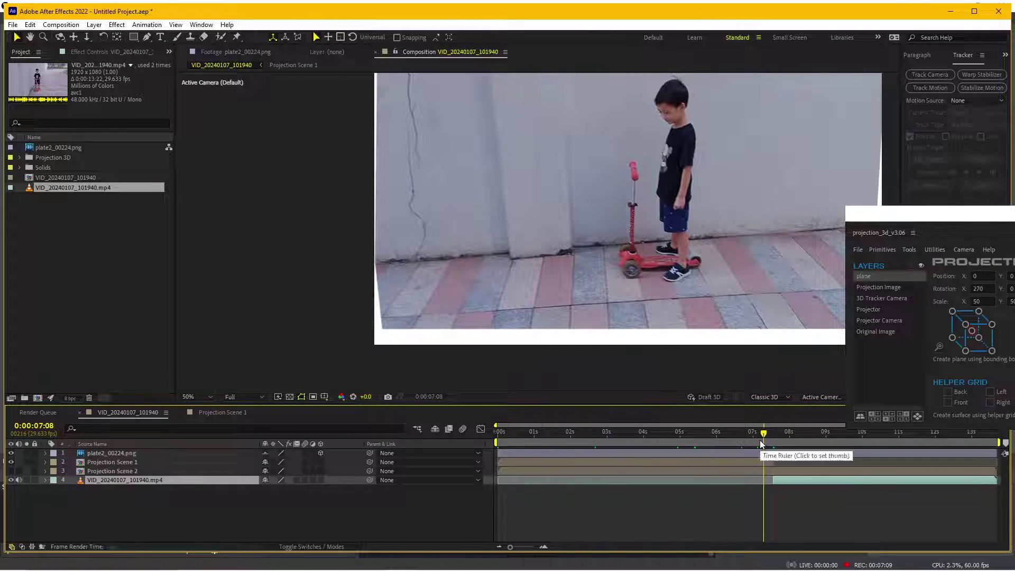
key("space")
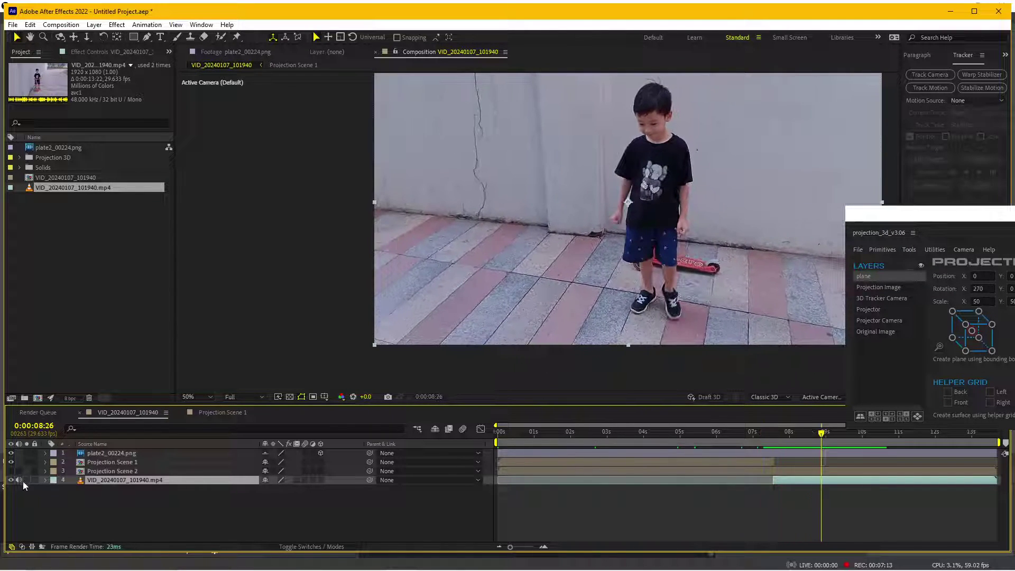
Preview playback from 0:00:06:16 across the handover, then return to the first frame.
left_click(764, 434)
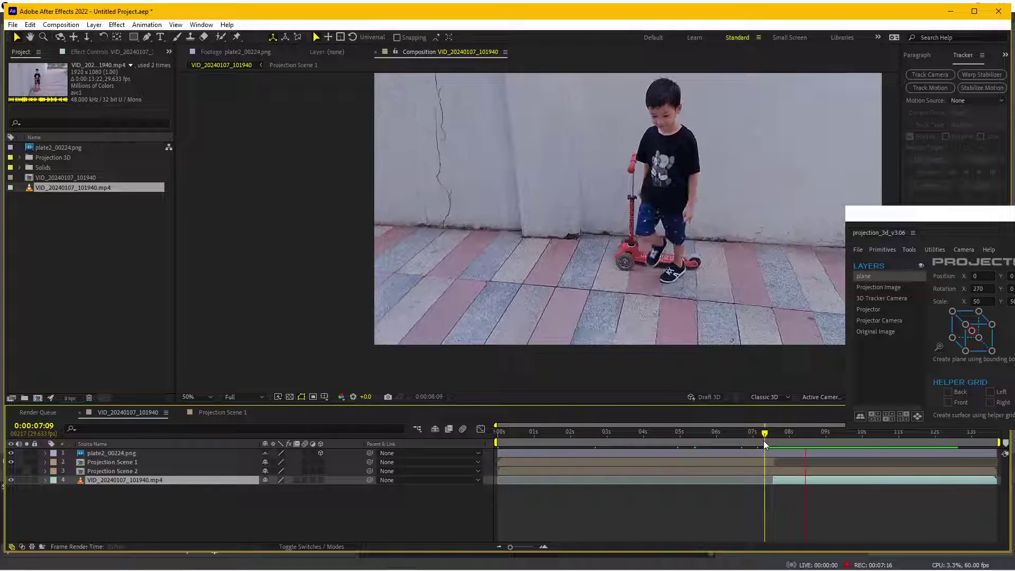
left_click_drag(763, 440, 735, 442)
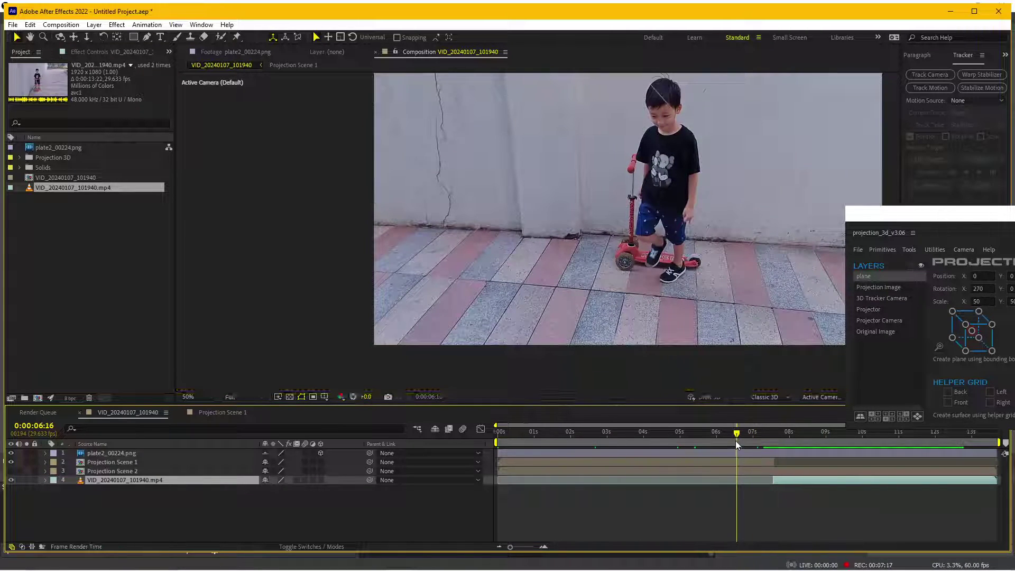
key("space")
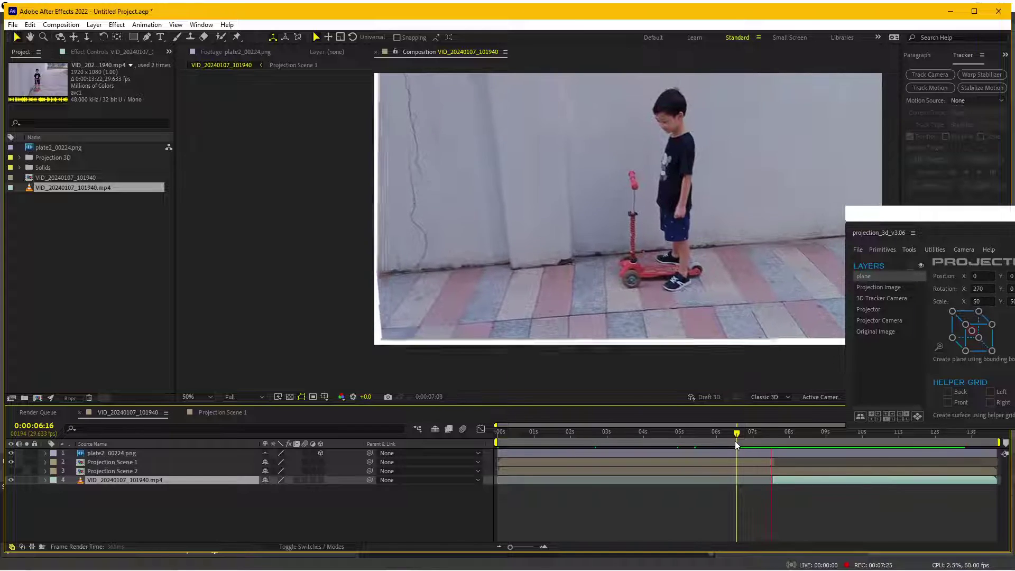
key("space")
left_click(652, 440)
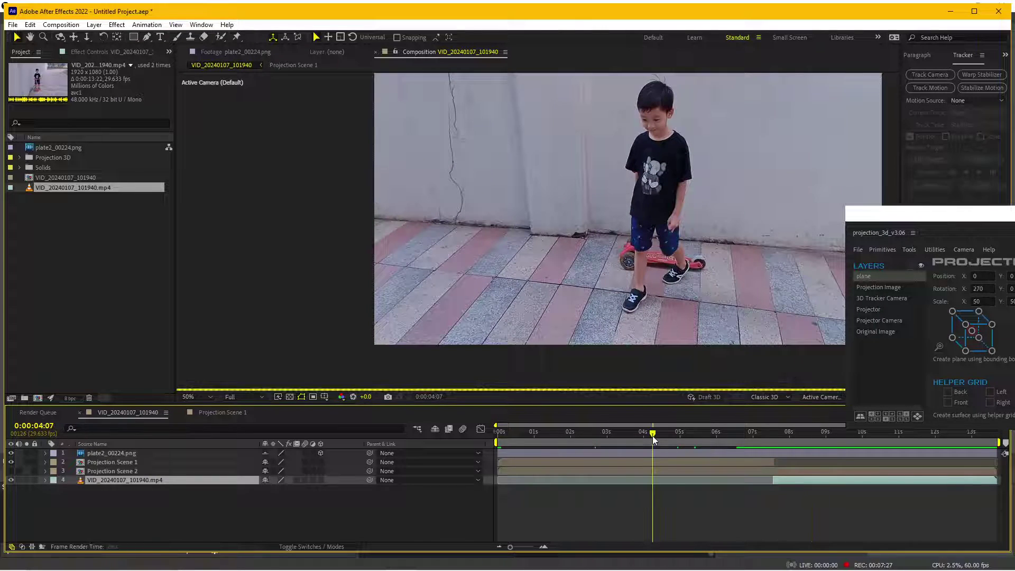
left_click_drag(619, 441, 484, 440)
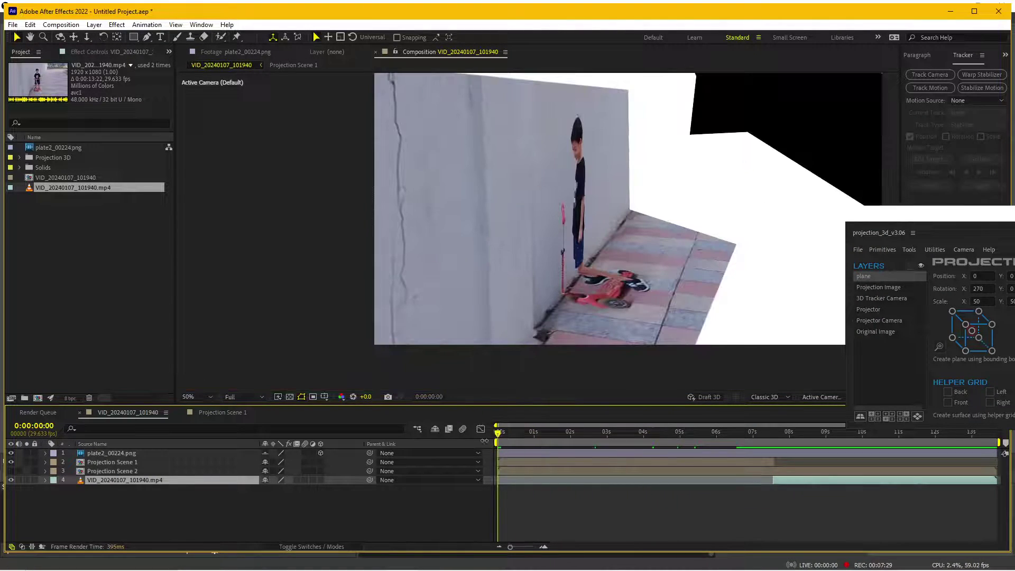
scroll(610, 278, "up", 2)
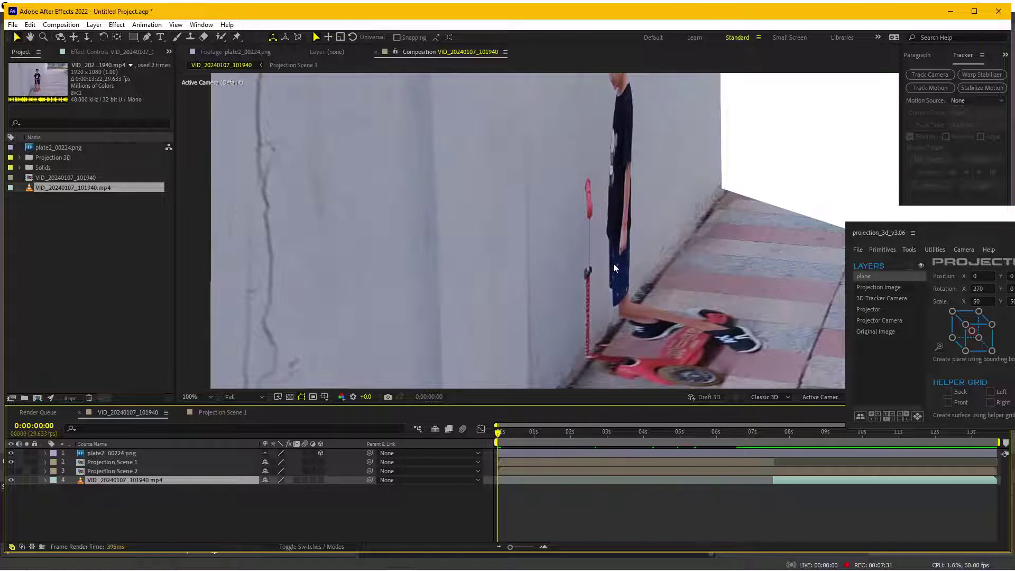
scroll(614, 278, "down", 2)
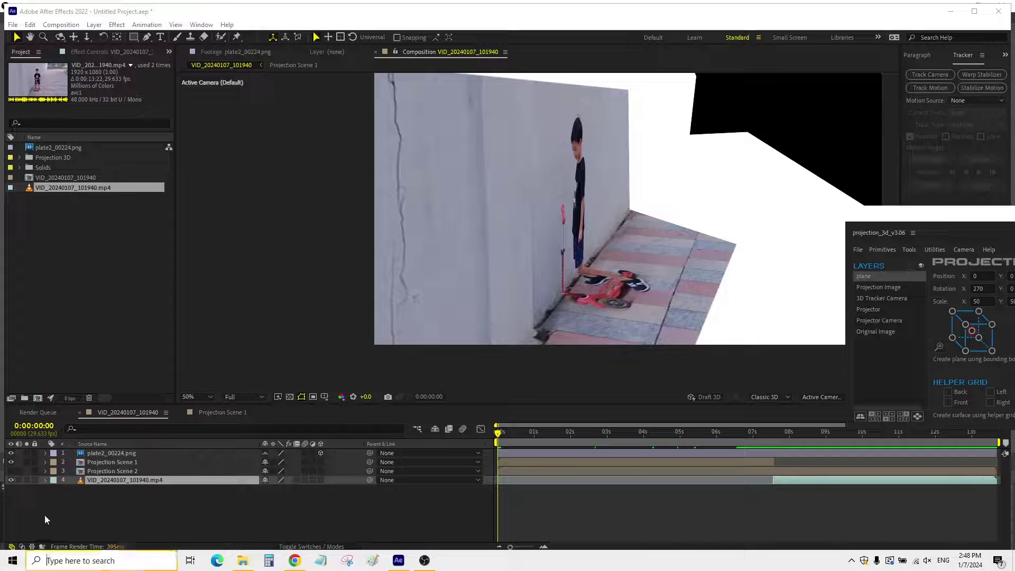
Switch to Photoshop and open plate_00223.png from the Downloads folder.
key("super")
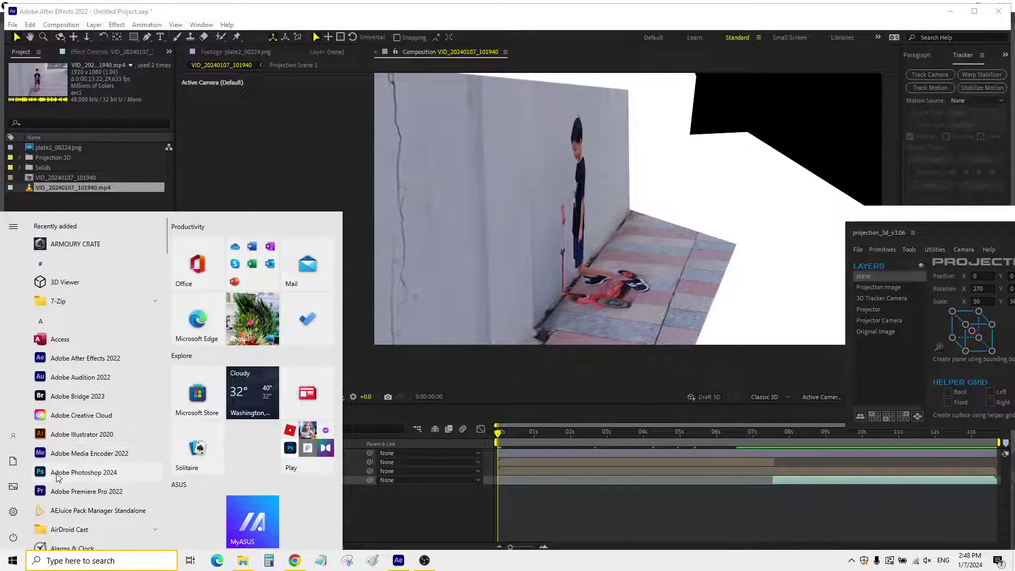
left_click(467, 417)
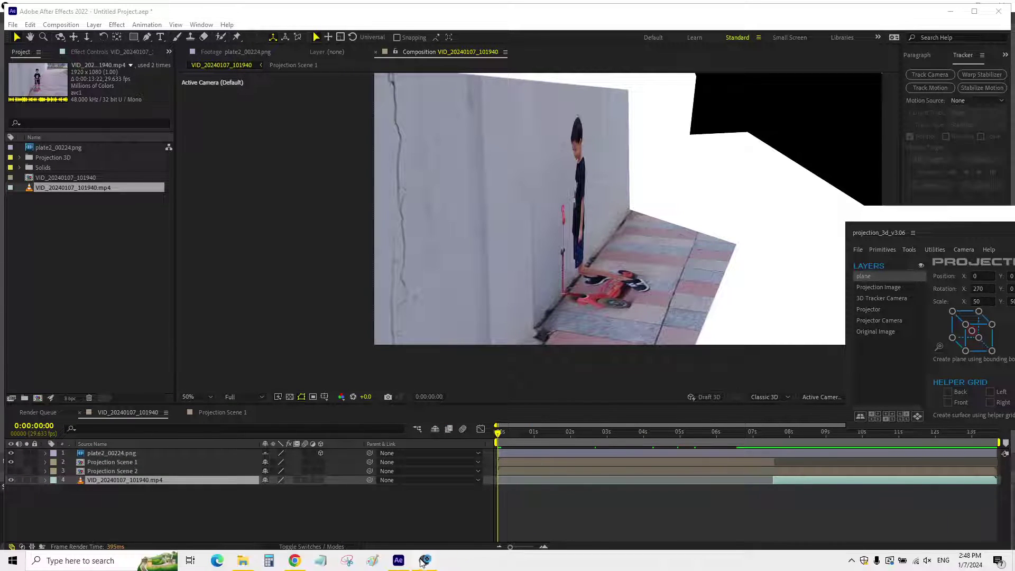
left_click(466, 562)
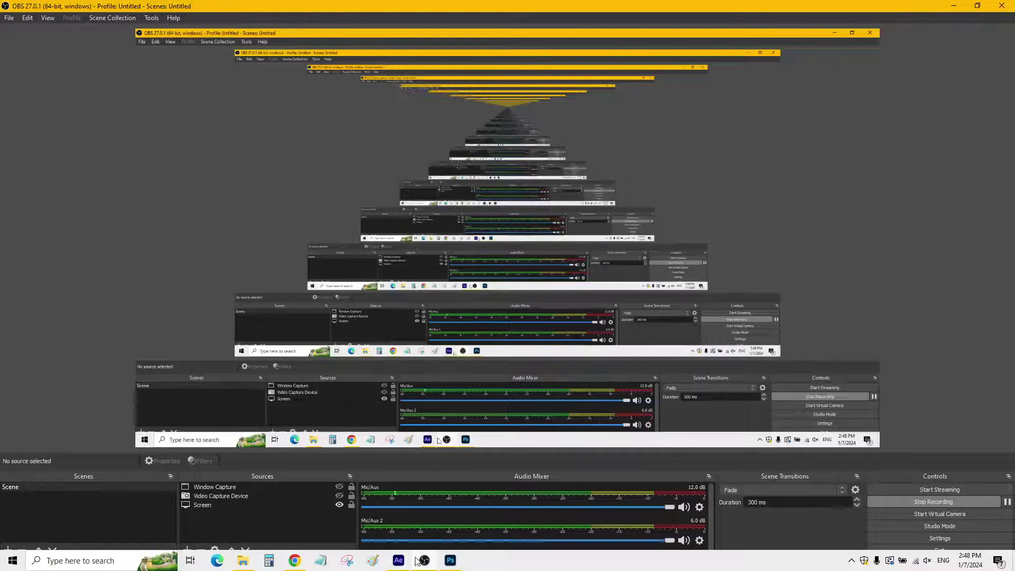
left_click(442, 561)
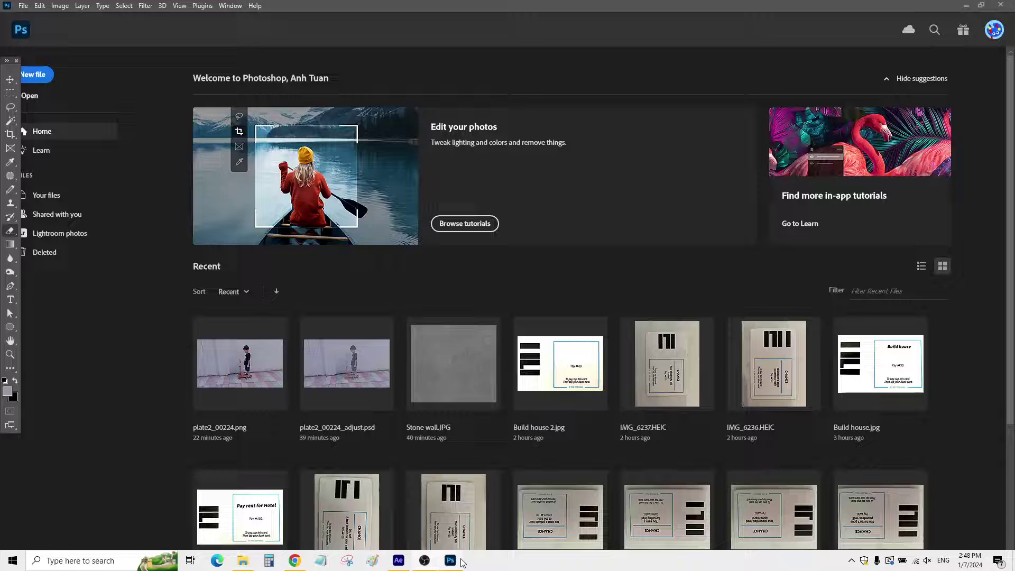
left_click(37, 100)
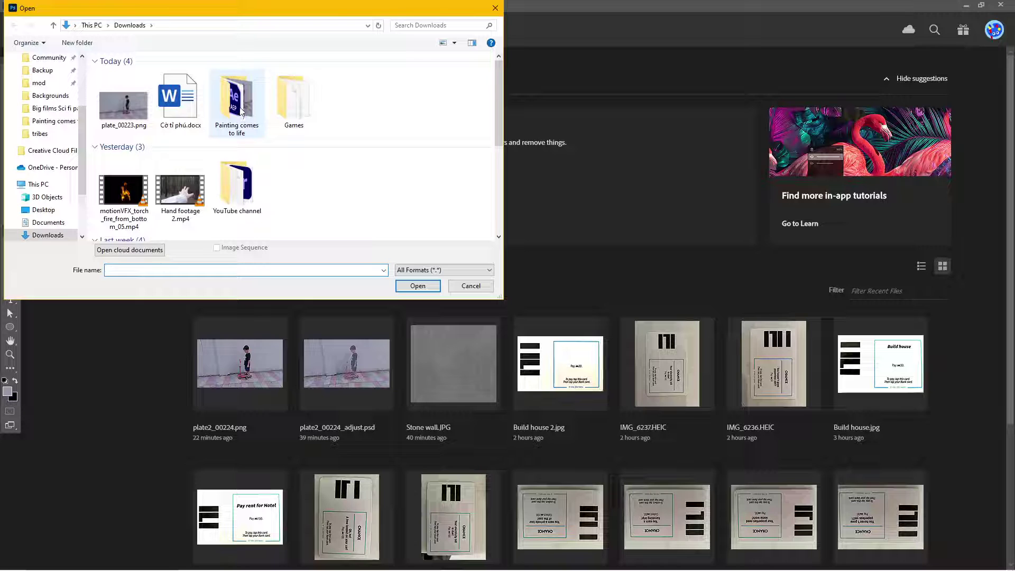
double_click(123, 106)
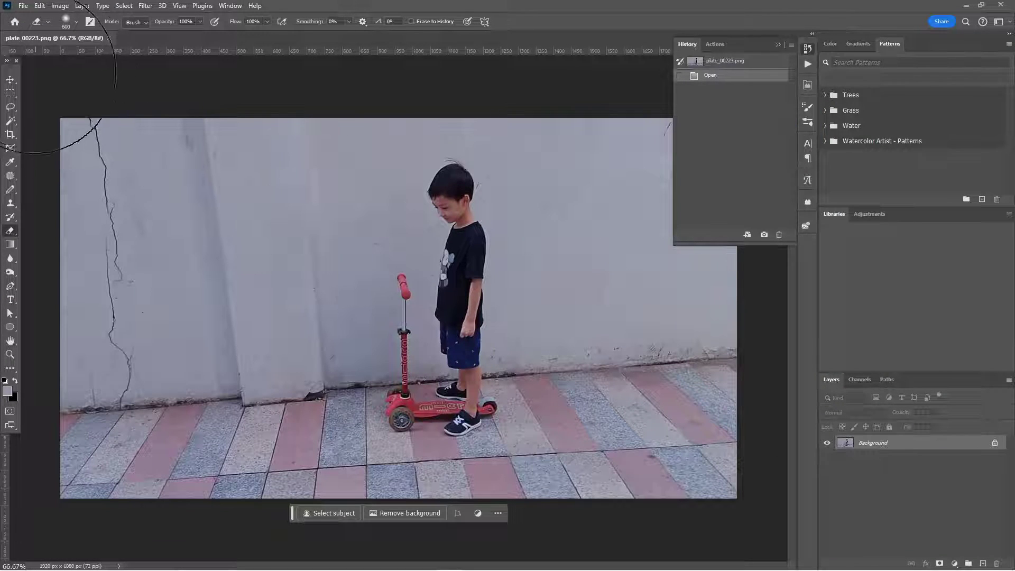
Select the boy as the subject, convert the background to Layer 0, and paste him onto Layer 1.
left_click(10, 80)
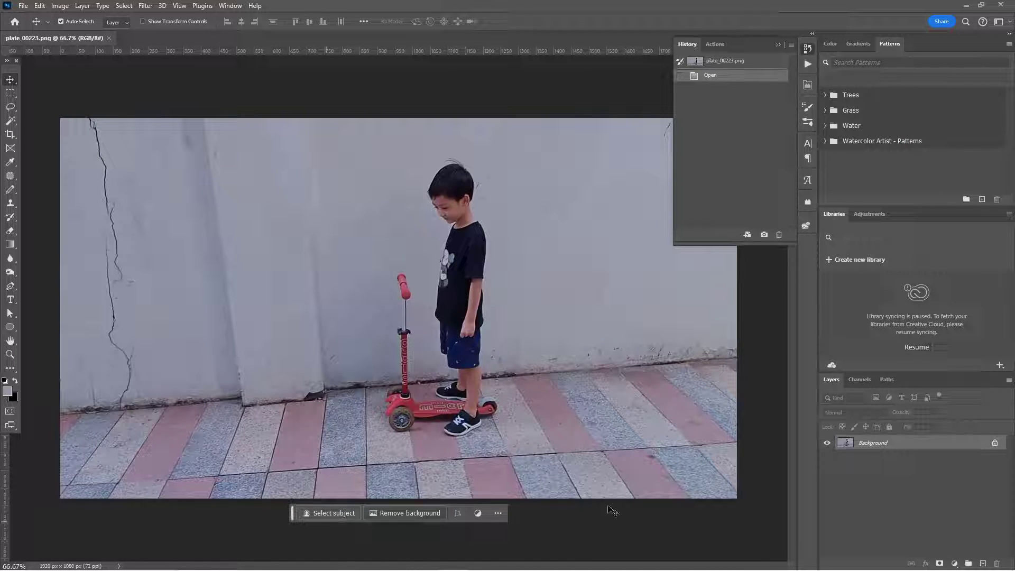
left_click(327, 517)
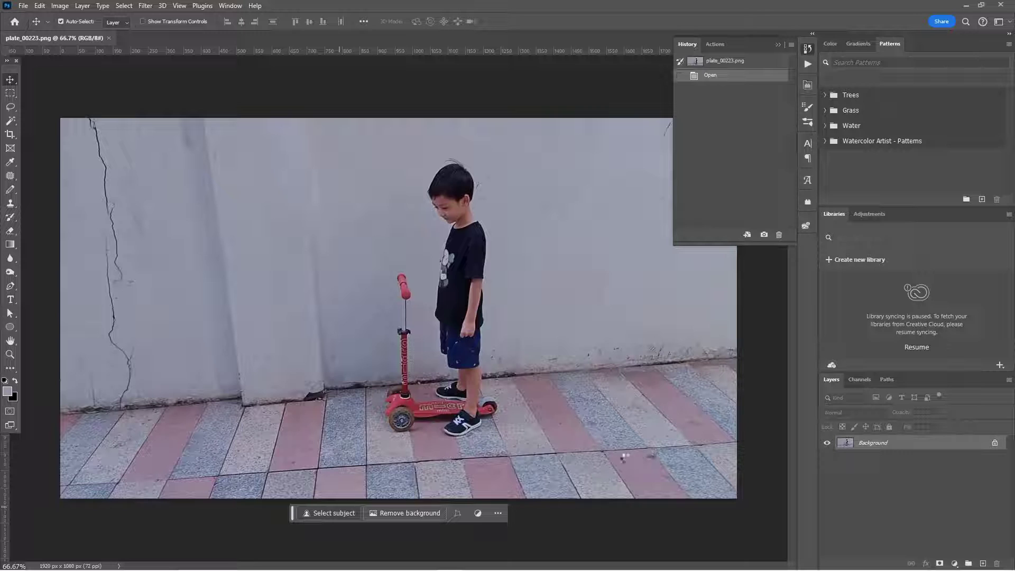
left_click(330, 513)
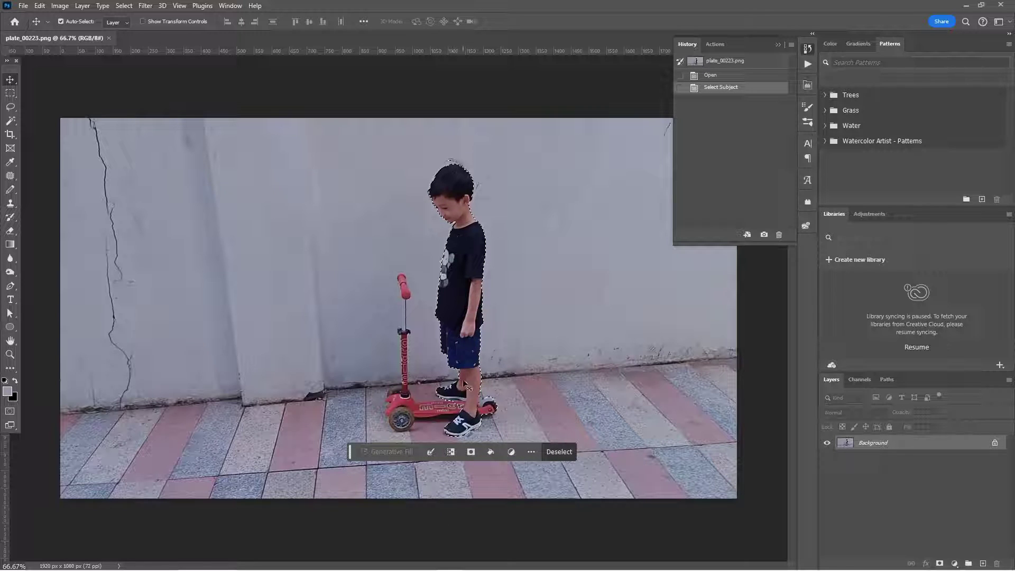
double_click(926, 444)
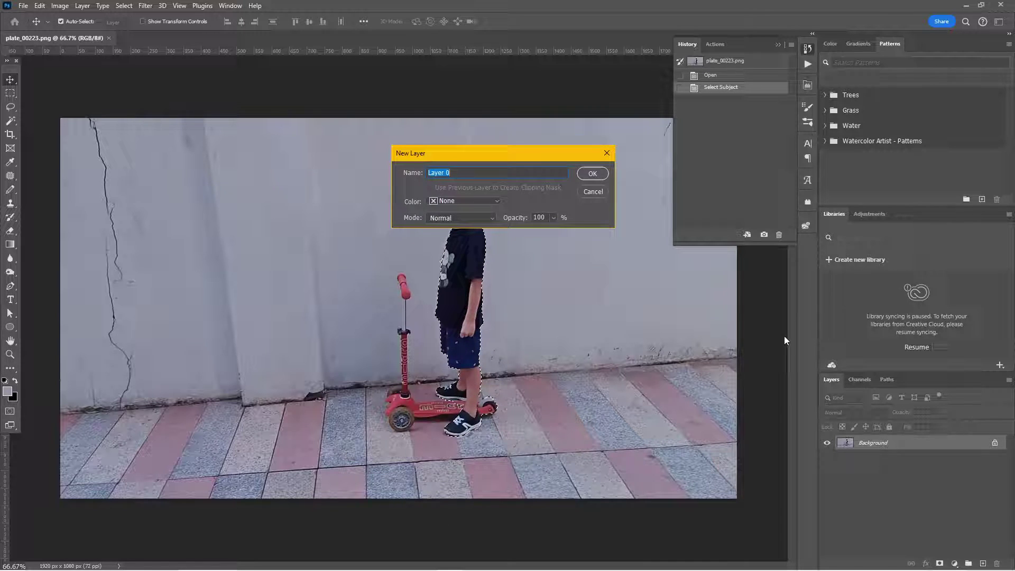
left_click(593, 174)
key("ctrl+c")
key("ctrl+v")
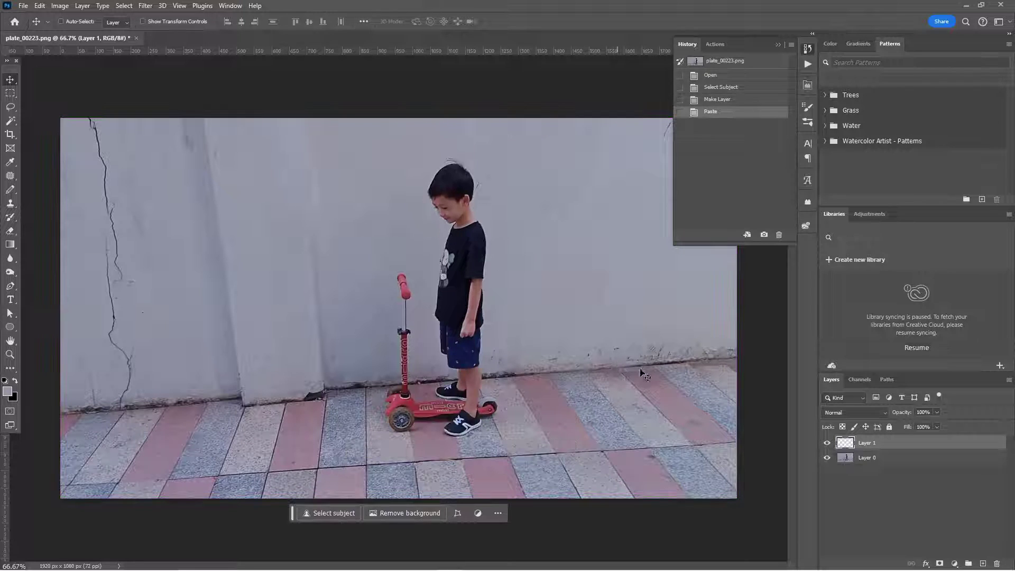
Toggle Layer 0's visibility off and on to inspect the boy cutout.
left_click(827, 459)
left_click(828, 458)
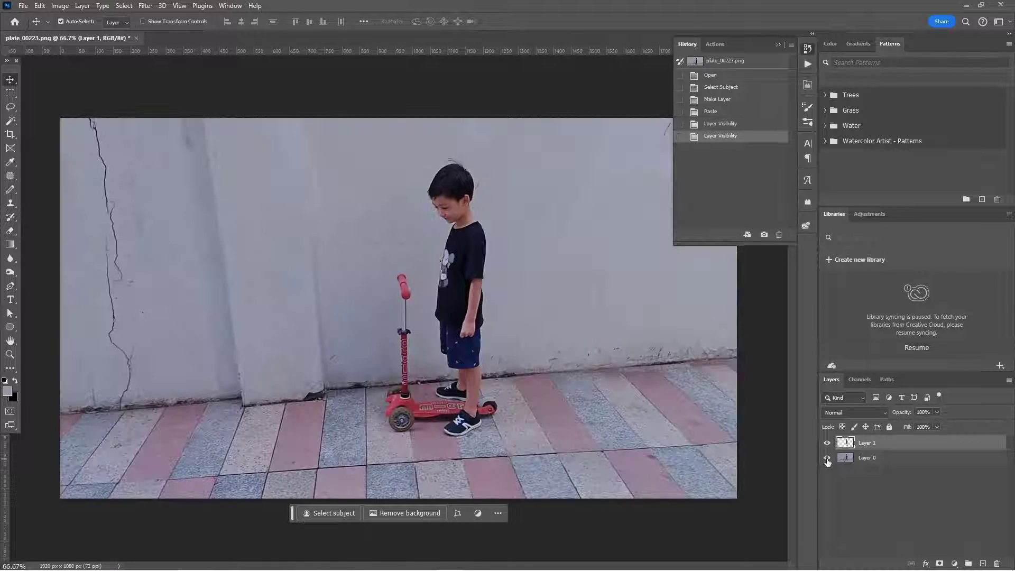
left_click(827, 458)
left_click(828, 458)
left_click(828, 459)
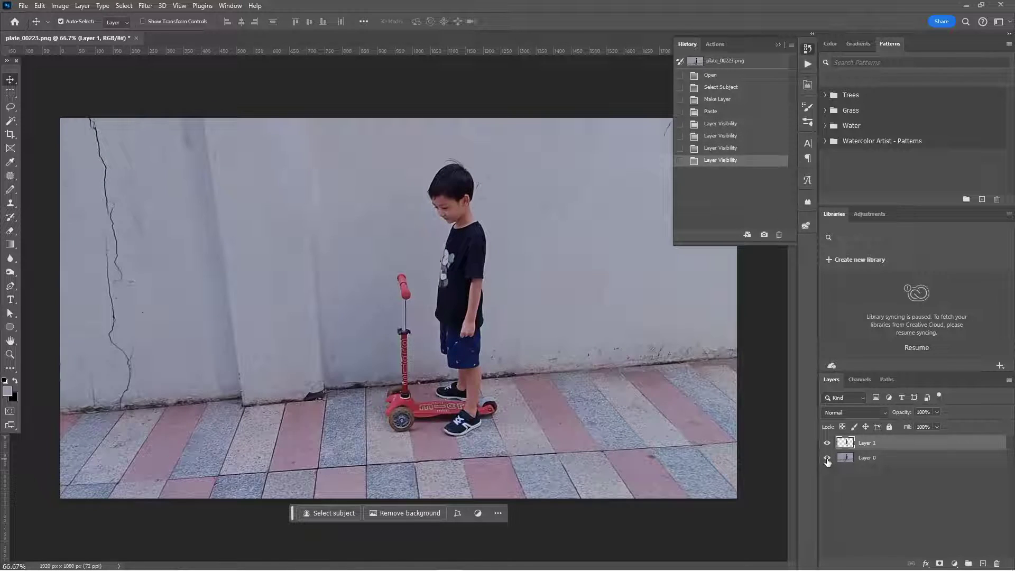
With the Pen tool on Layer 0, trace anchors around the handlebar grip, stem and clamp.
left_click(10, 285)
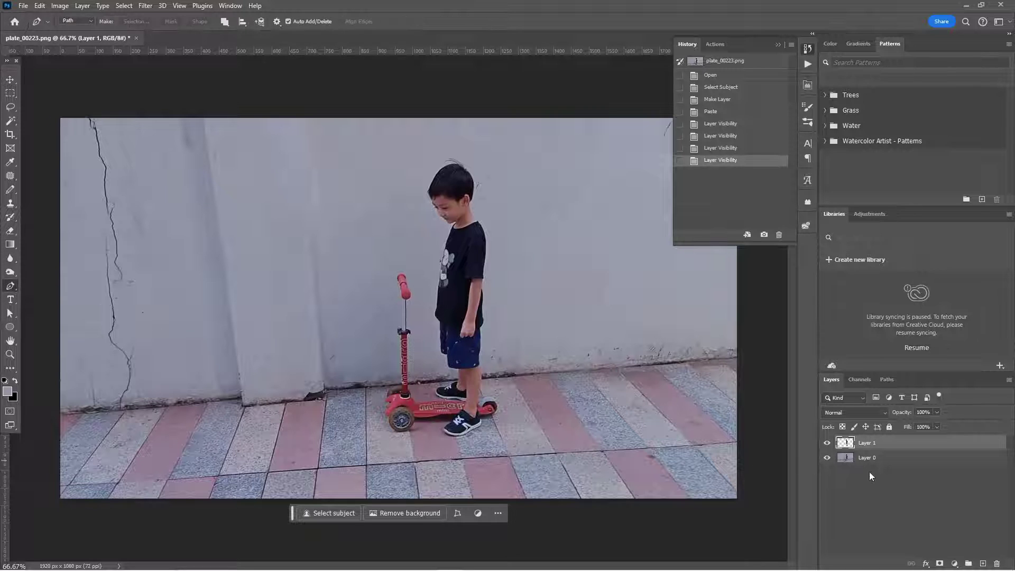
left_click(867, 458)
scroll(415, 398, "up", 4)
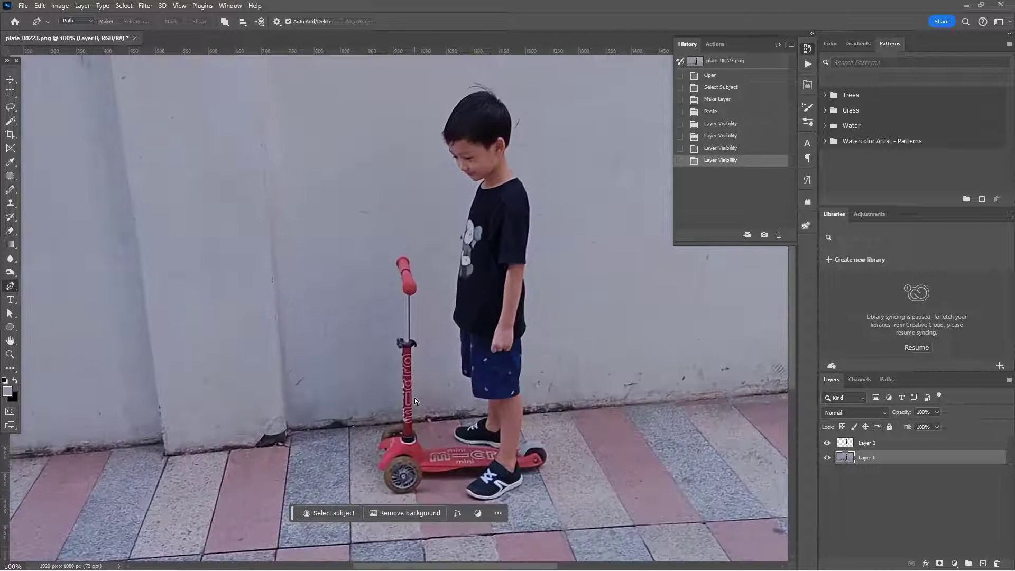
scroll(414, 397, "up", 1)
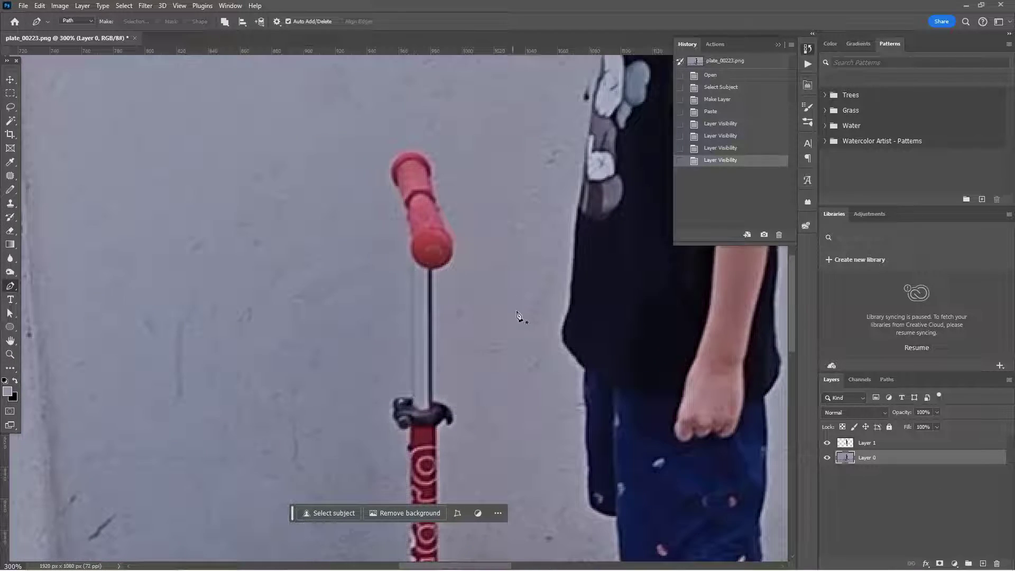
left_click(430, 175)
left_click(421, 157)
left_click(397, 159)
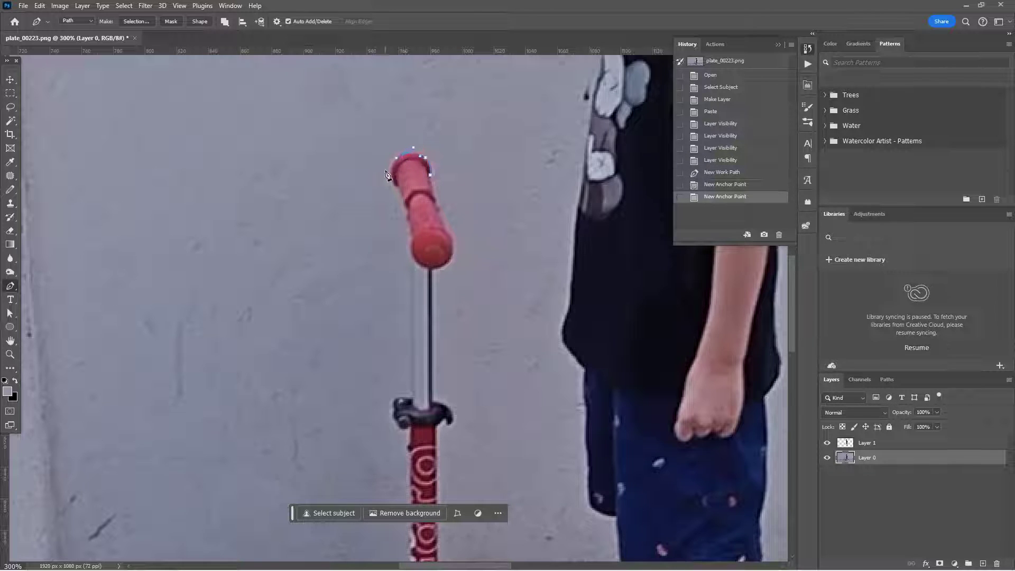
left_click(392, 174)
left_click(398, 189)
left_click(408, 225)
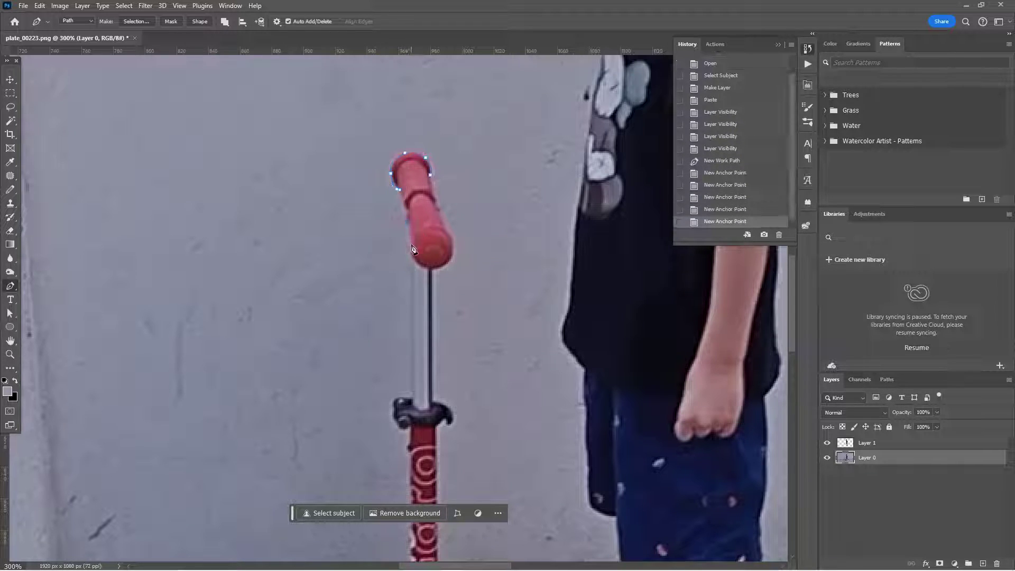
left_click(412, 248)
left_click(417, 266)
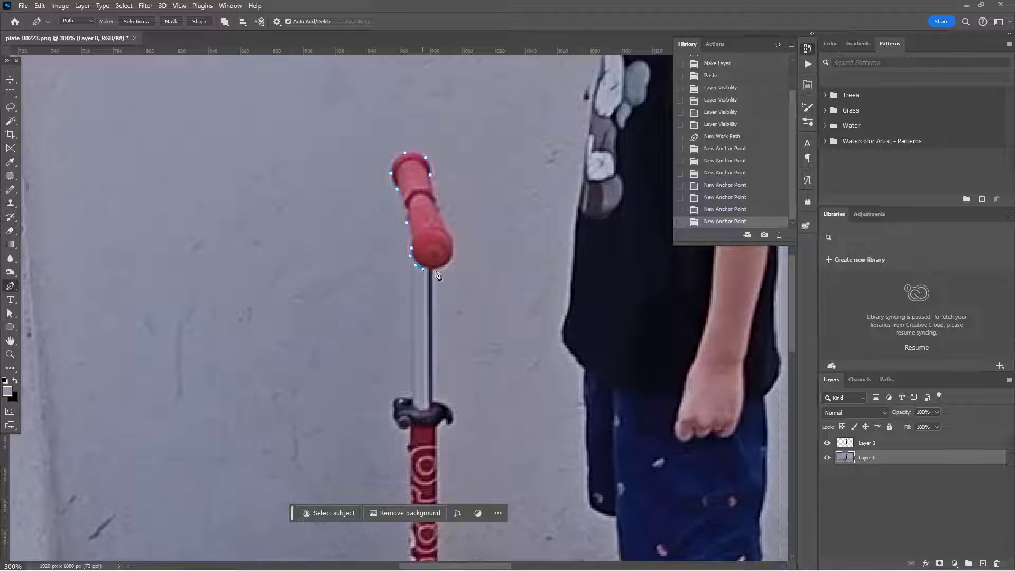
left_click(412, 276)
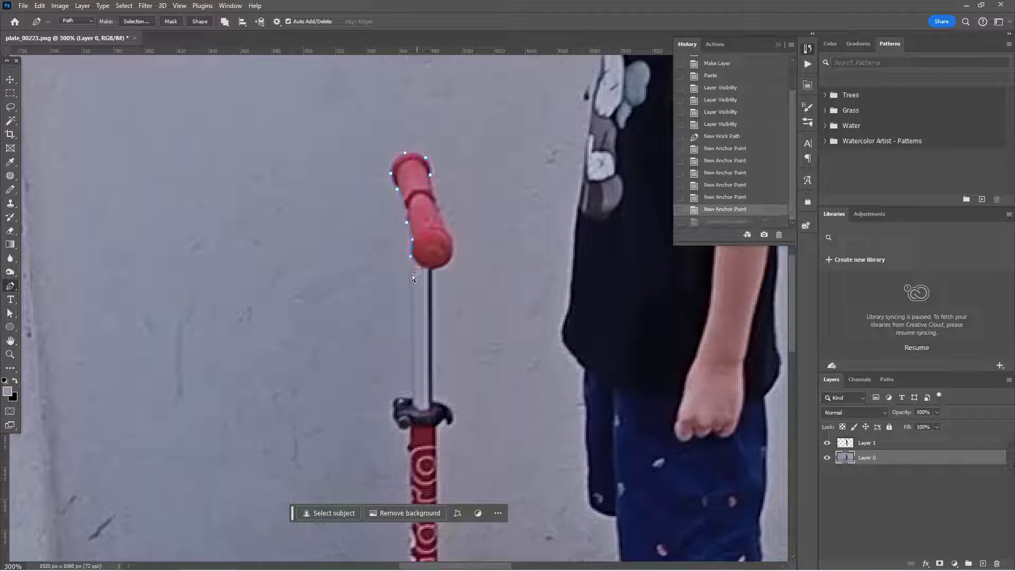
left_click(413, 374)
left_click(393, 409)
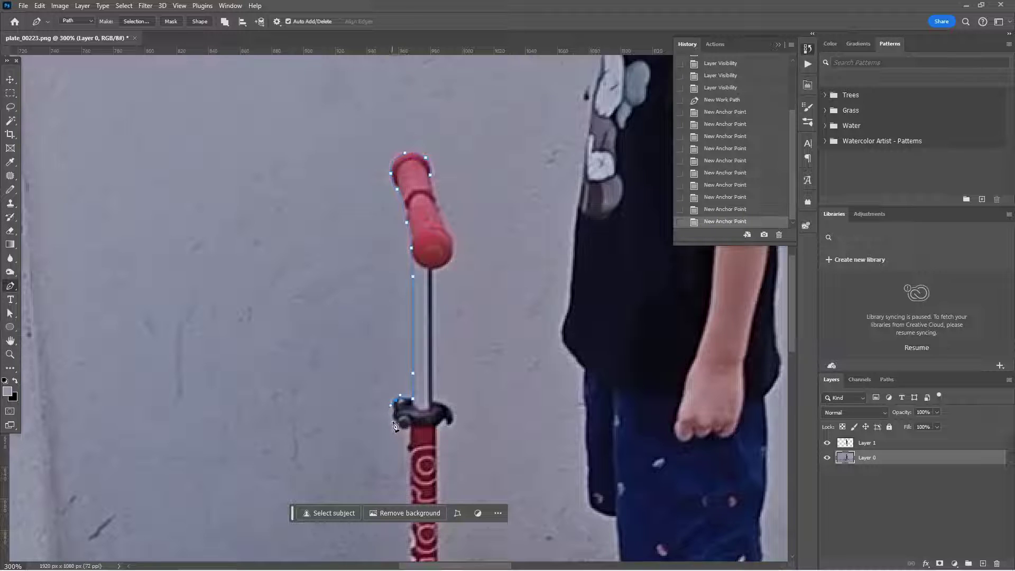
left_click(397, 423)
left_click(403, 429)
left_click(412, 451)
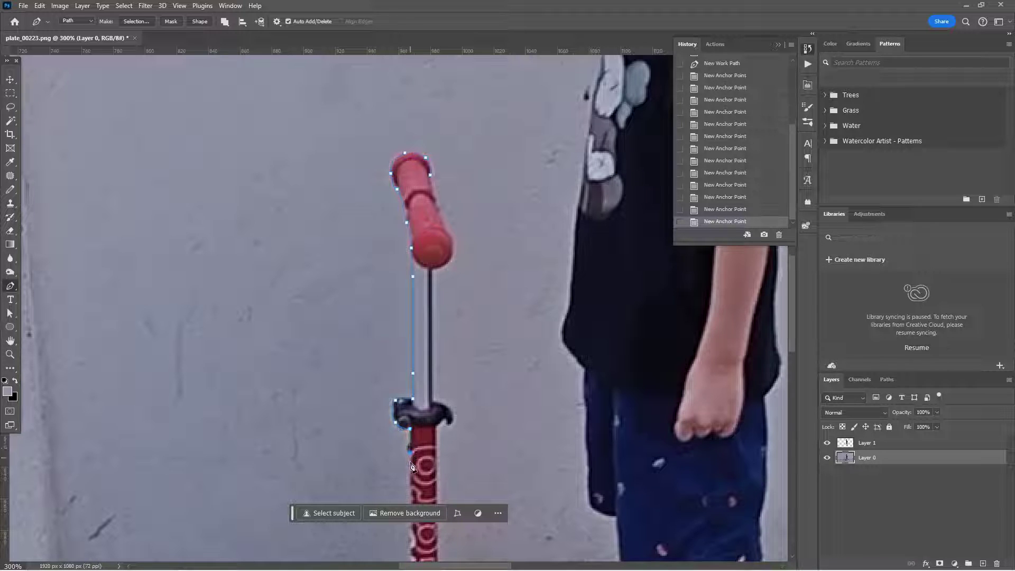
Continue the path along the front wheel, deck front and curved underside toward the shoe.
scroll(447, 468, "down", 5)
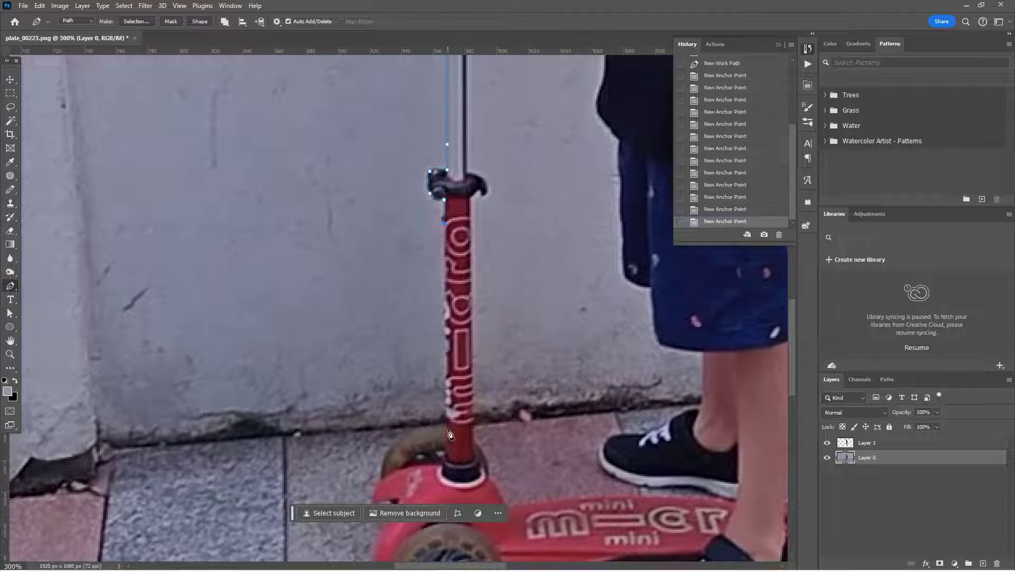
left_click(447, 430)
left_click(423, 432)
left_click(404, 437)
left_click(383, 470)
left_click(381, 483)
left_click_drag(406, 490, 450, 322)
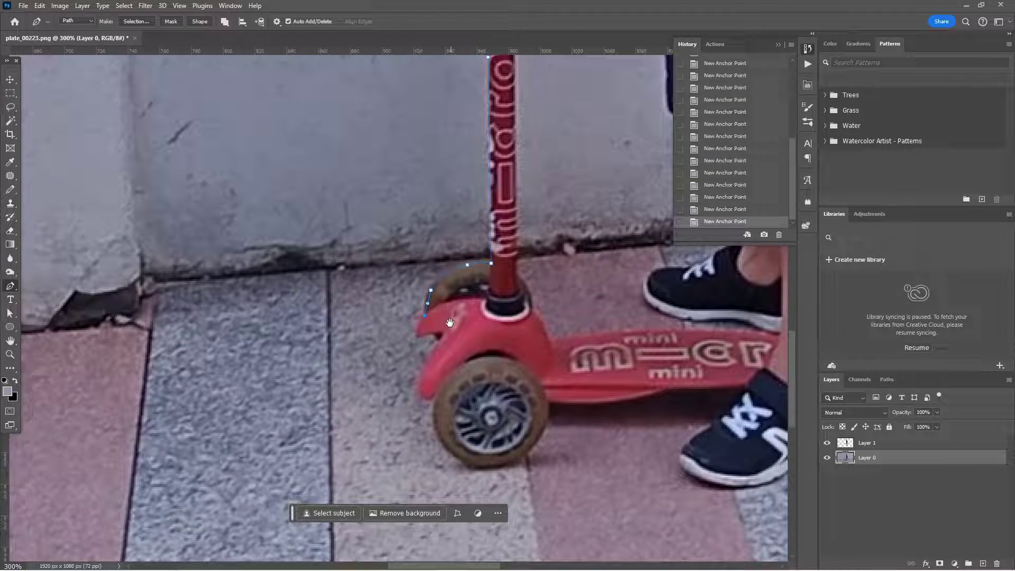
left_click(419, 337)
left_click(434, 425)
left_click(467, 467)
mouse_move(502, 467)
left_mouse_down()
mouse_move(521, 462)
mouse_move(550, 424)
left_mouse_up()
left_click_drag(685, 426, 704, 426)
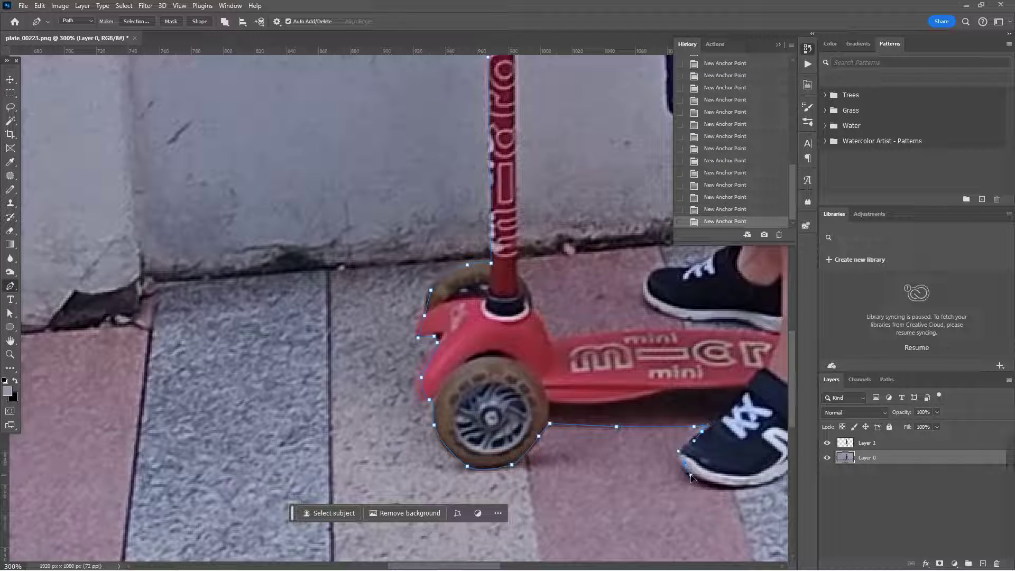
left_click_drag(691, 477, 692, 477)
left_click_drag(760, 419, 647, 462)
key("ctrl+z")
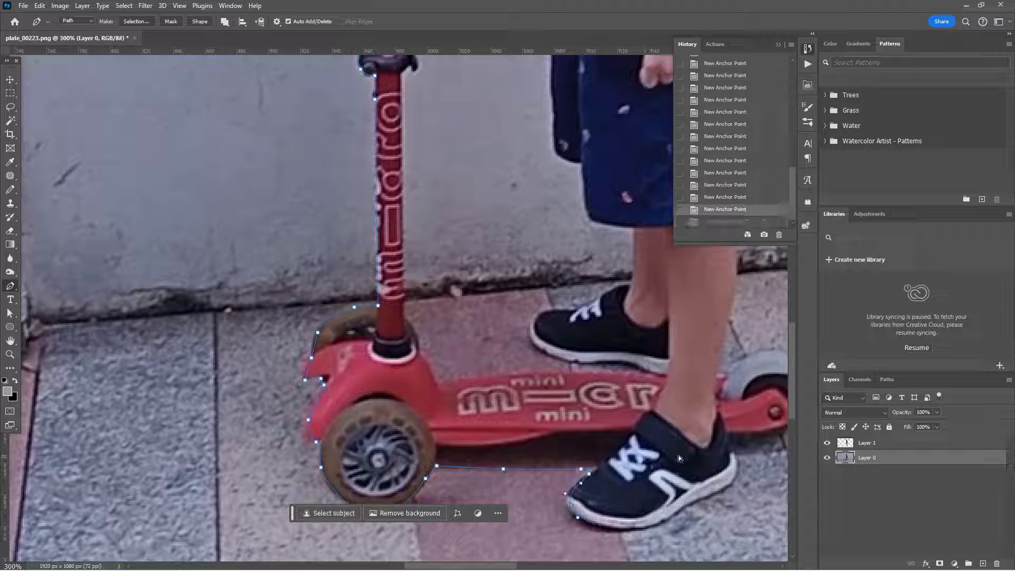
key("ctrl+z")
key("ctrl+shift+z")
key("ctrl+shift+z")
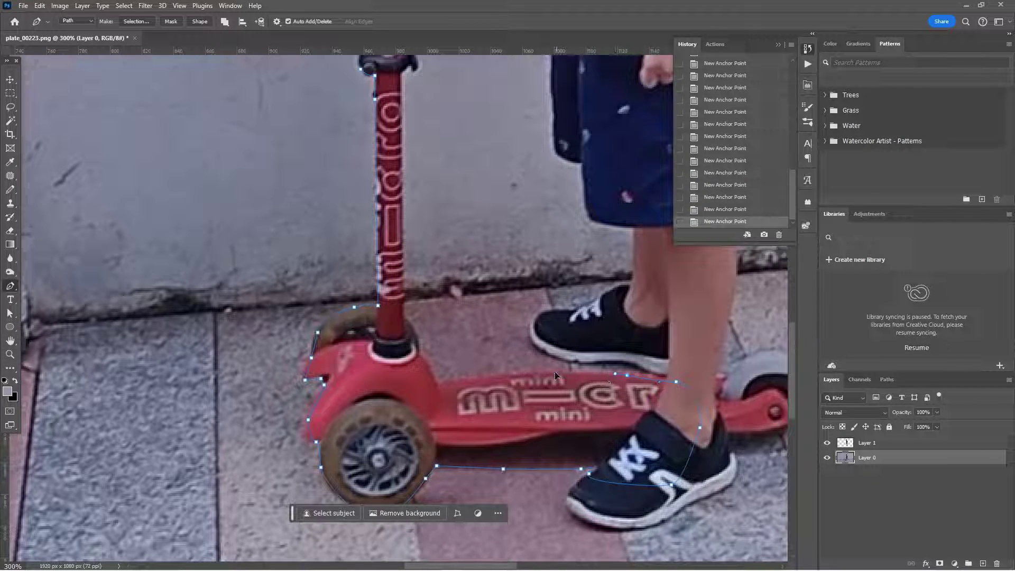
Trace the deck's top edge to the stem base and close the path at the grip.
left_click(471, 378)
left_click(438, 383)
left_click(419, 356)
left_click_drag(409, 129, 428, 270)
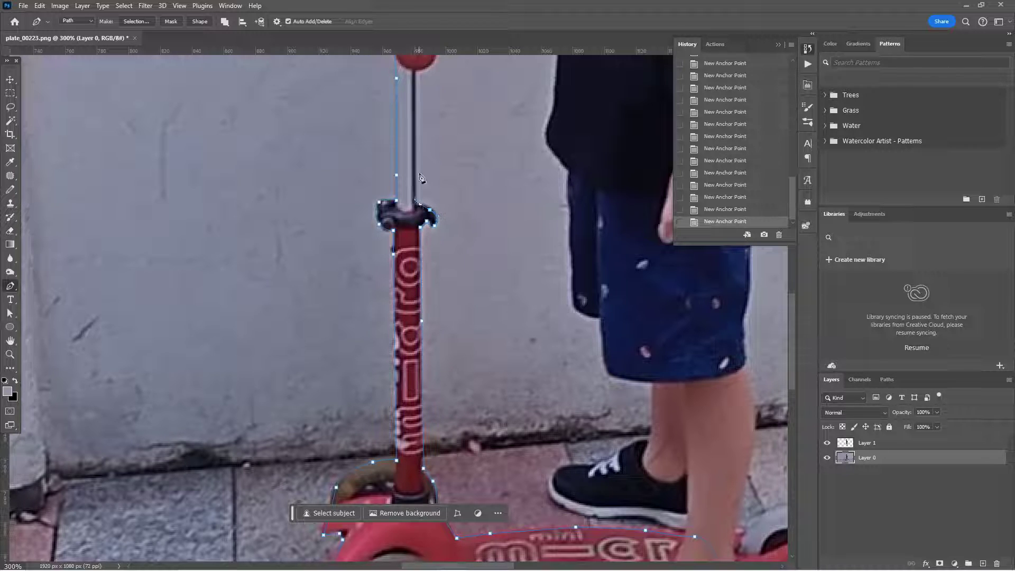
left_click_drag(418, 75, 442, 269)
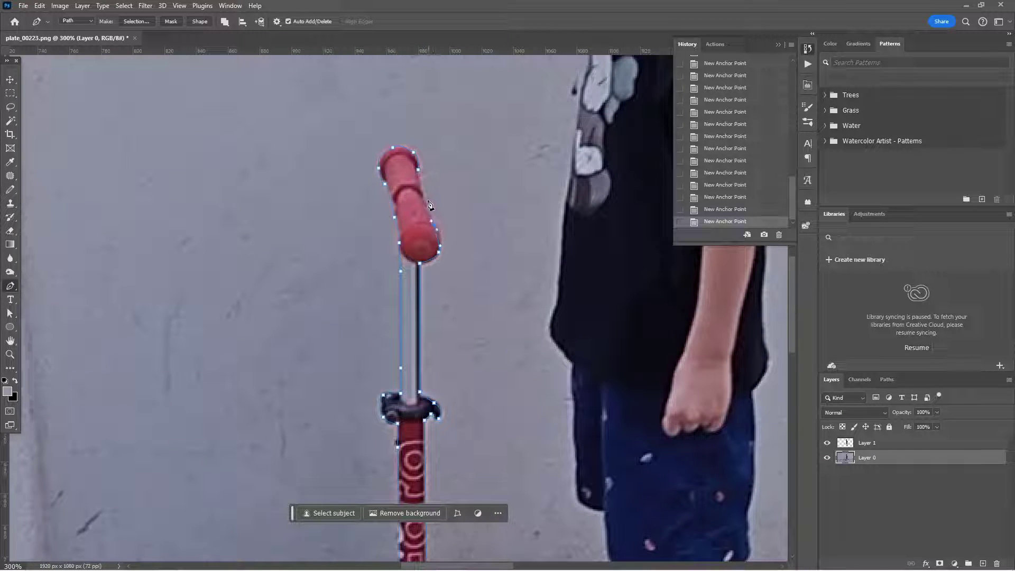
left_click(420, 171)
Turn the traced scooter path into a selection and copy those parts onto a new layer.
key("ctrl+Return")
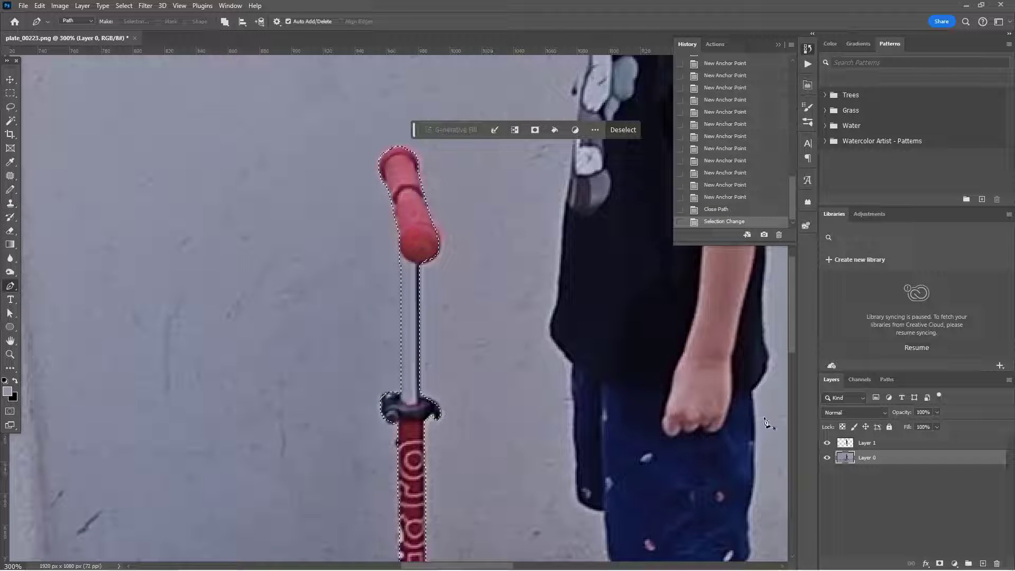
key("ctrl+1")
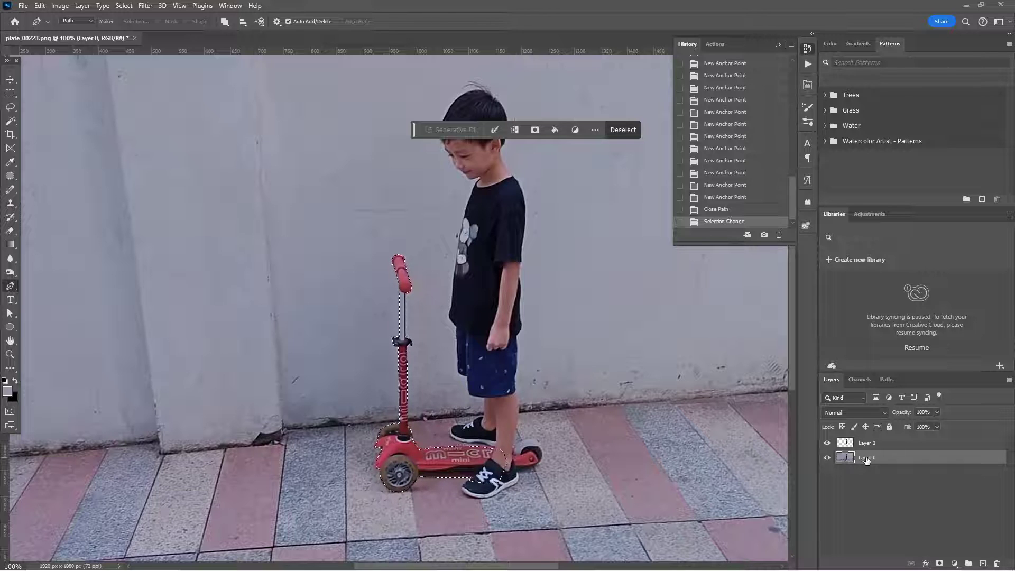
key("ctrl+c")
key("ctrl+v")
Merge the scooter piece into Layer 1, then show Layer 0 again and fit the image.
left_click(827, 473)
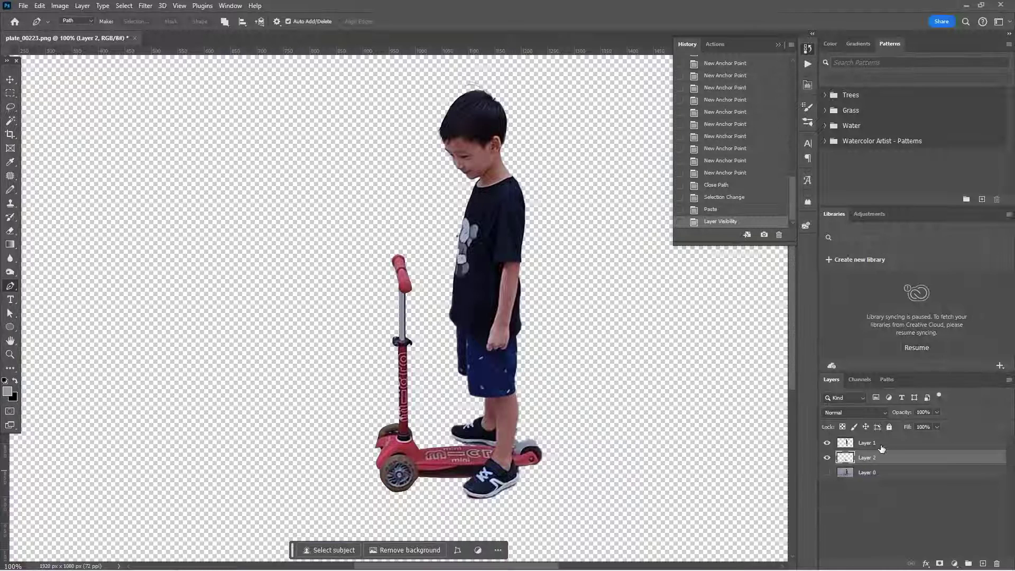
left_click(881, 448, "shift")
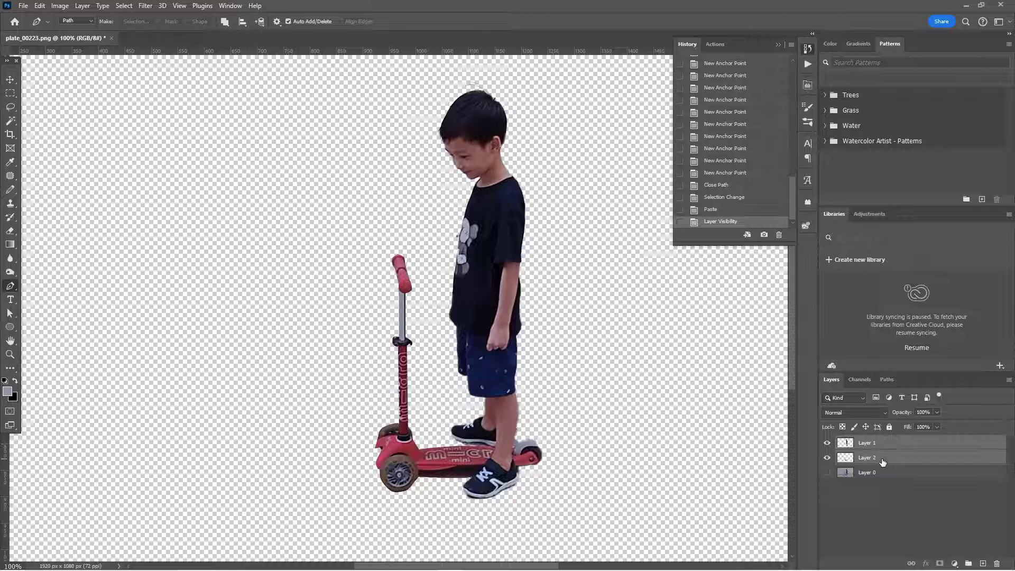
right_click(882, 456)
left_click(913, 357)
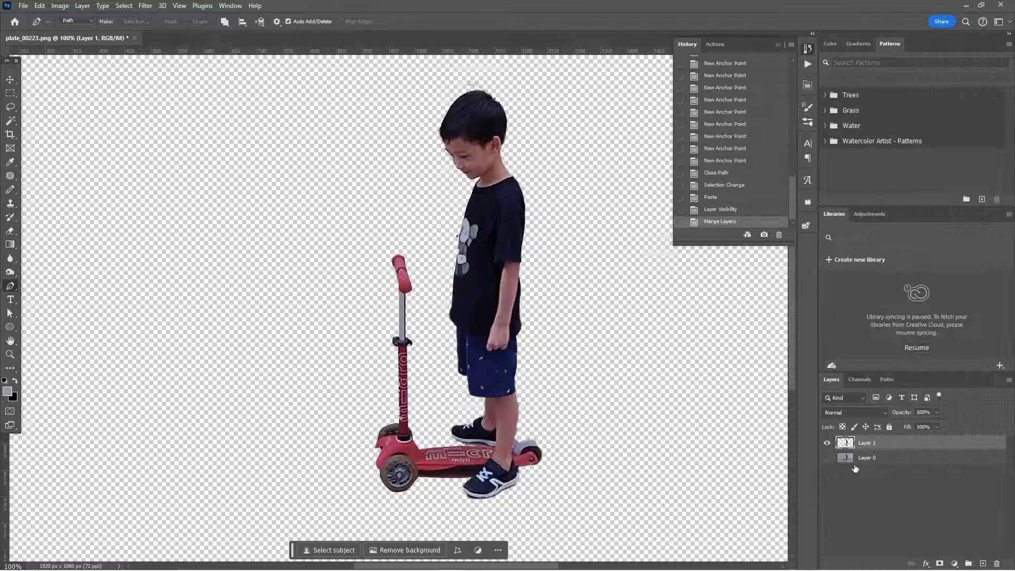
left_click(828, 459)
left_click(866, 460)
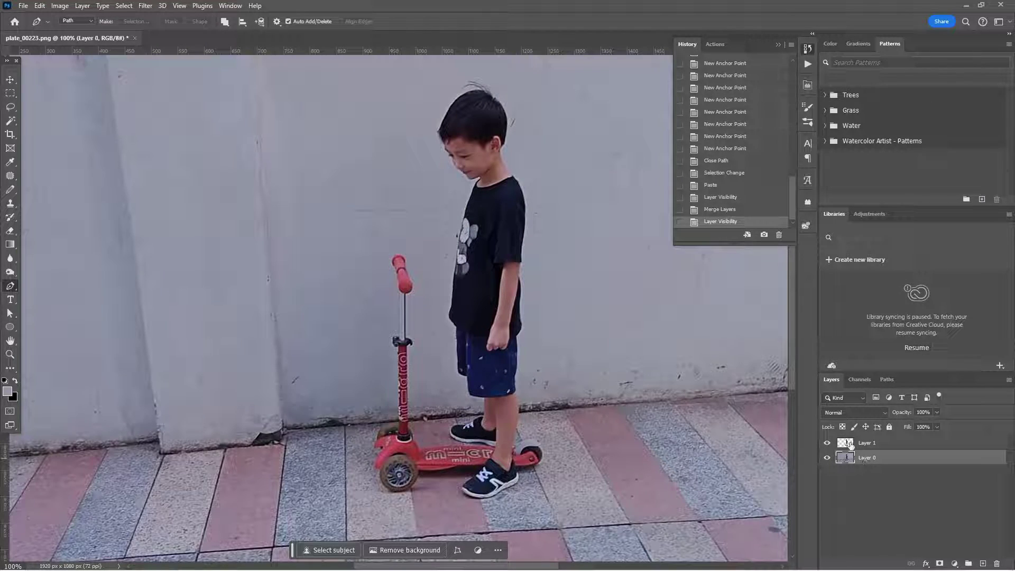
key("ctrl+minus")
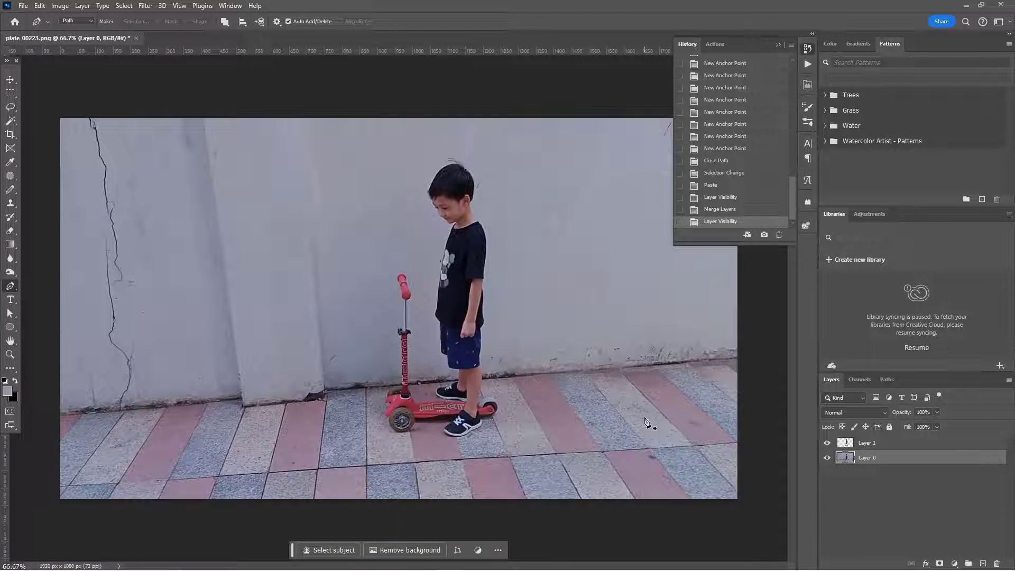
Add a new layer below Layer 1 filled with light grey in the boy-and-scooter silhouette.
left_click(846, 444, "ctrl")
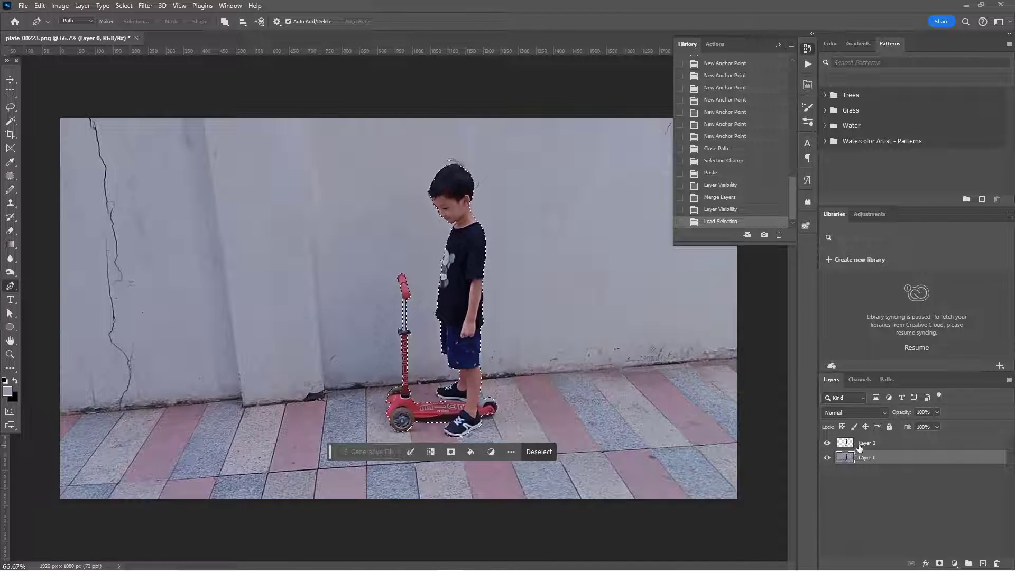
left_click(860, 446)
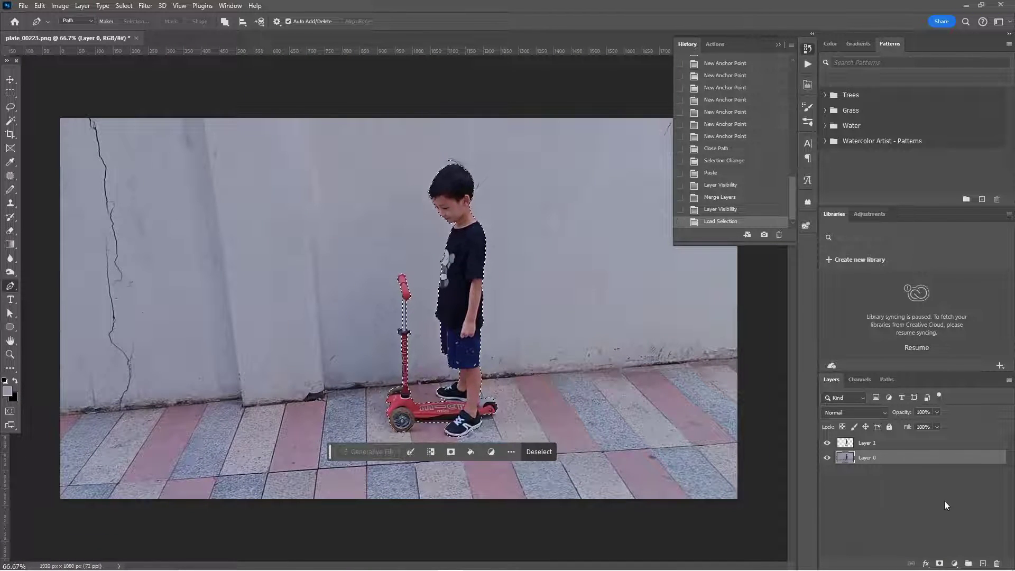
left_click(981, 562)
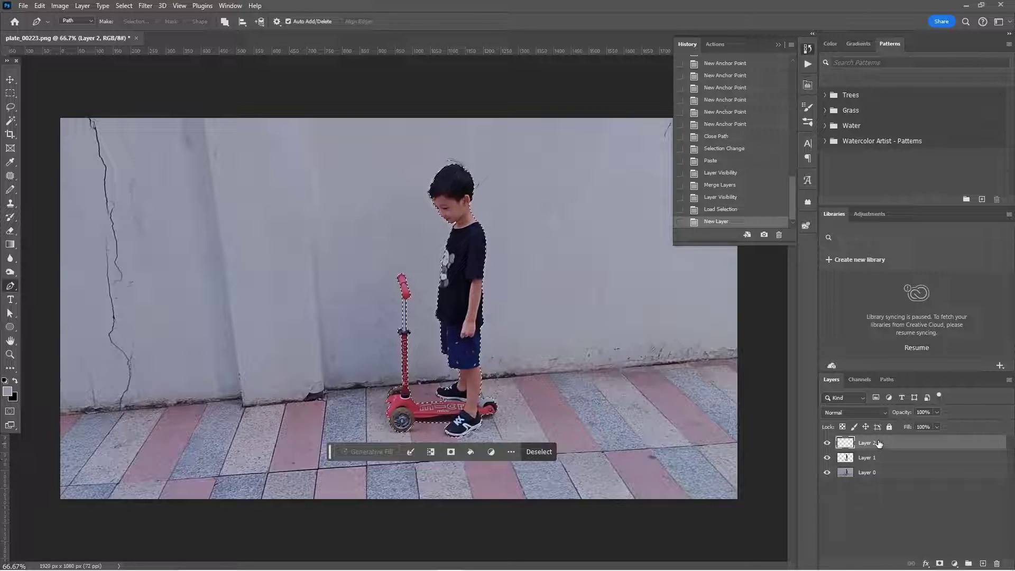
left_click_drag(879, 443, 867, 468)
left_click(827, 444)
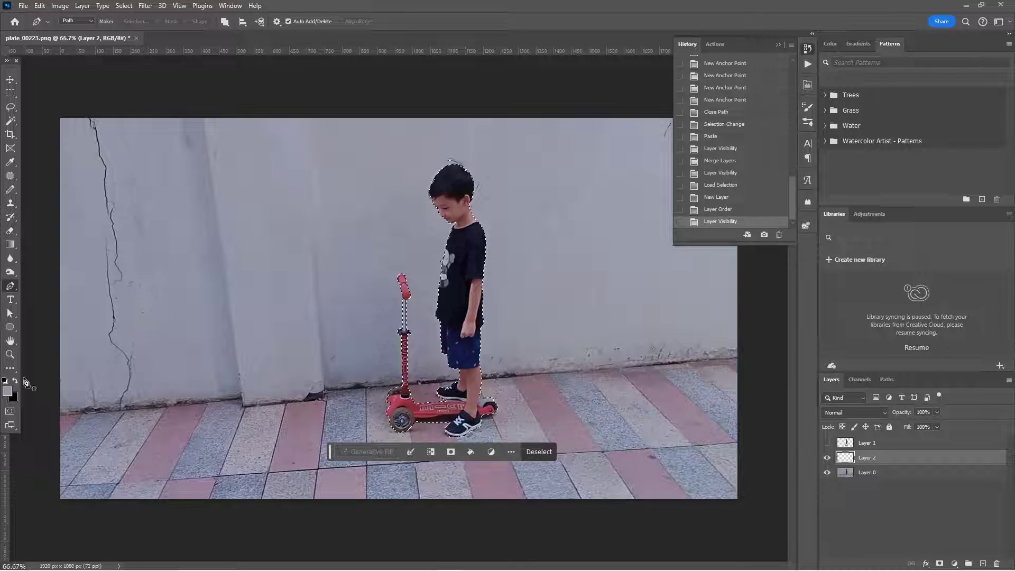
left_click(10, 162)
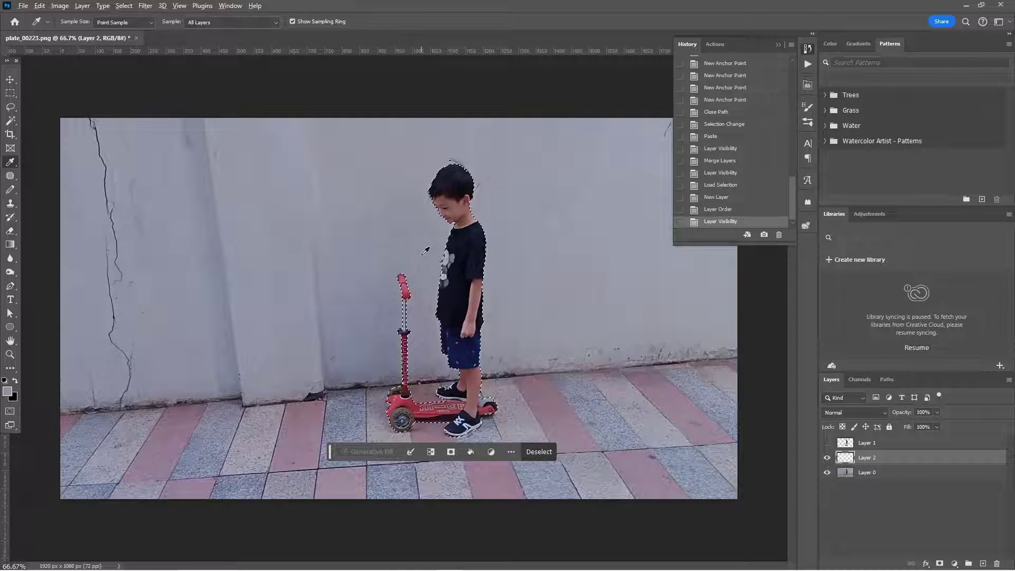
key("alt+BackSpace")
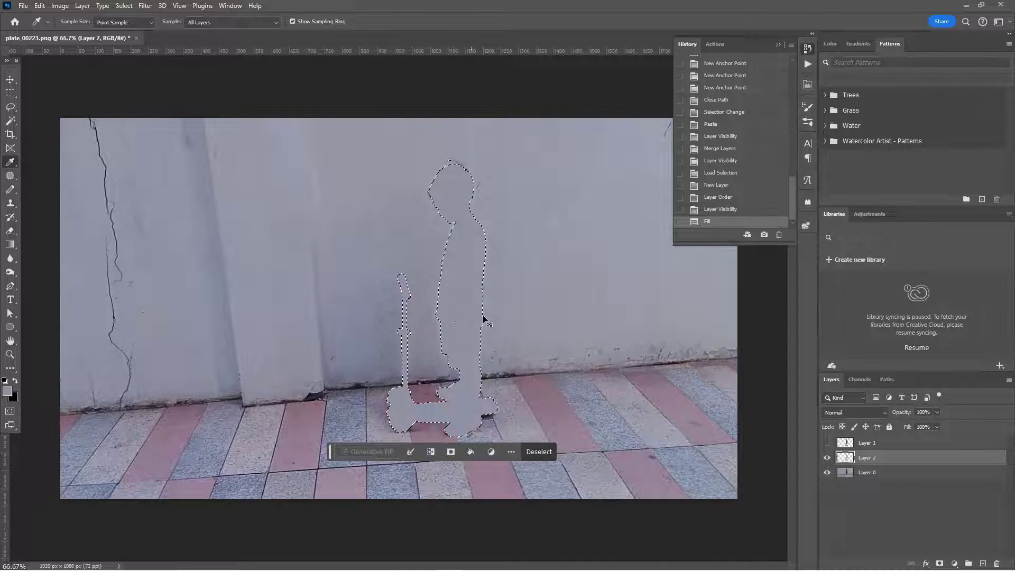
key("ctrl+d")
Keep Layer 2 at Normal with about 53% opacity, then open the file browser on Downloads.
left_click(886, 412)
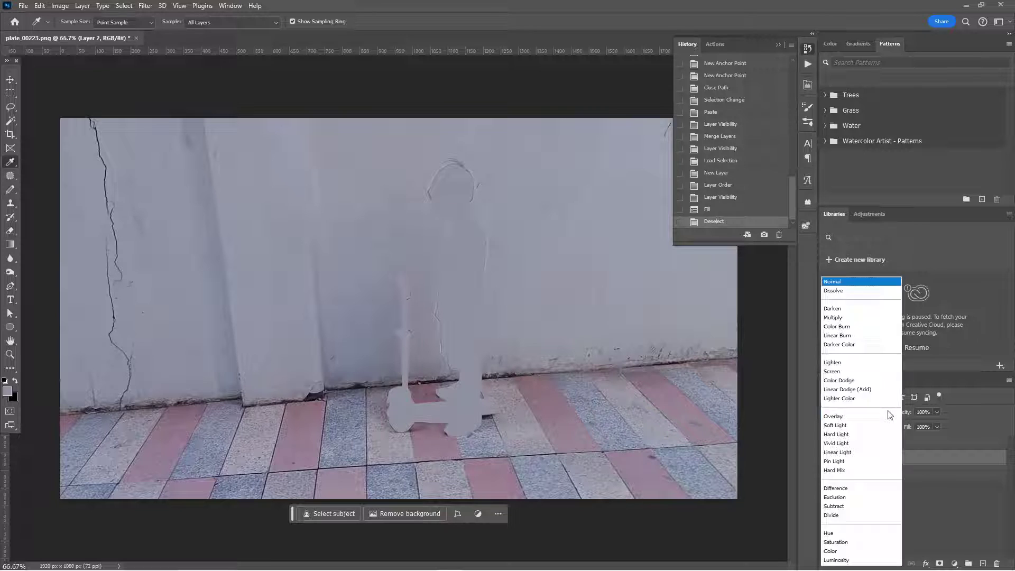
left_click(951, 414)
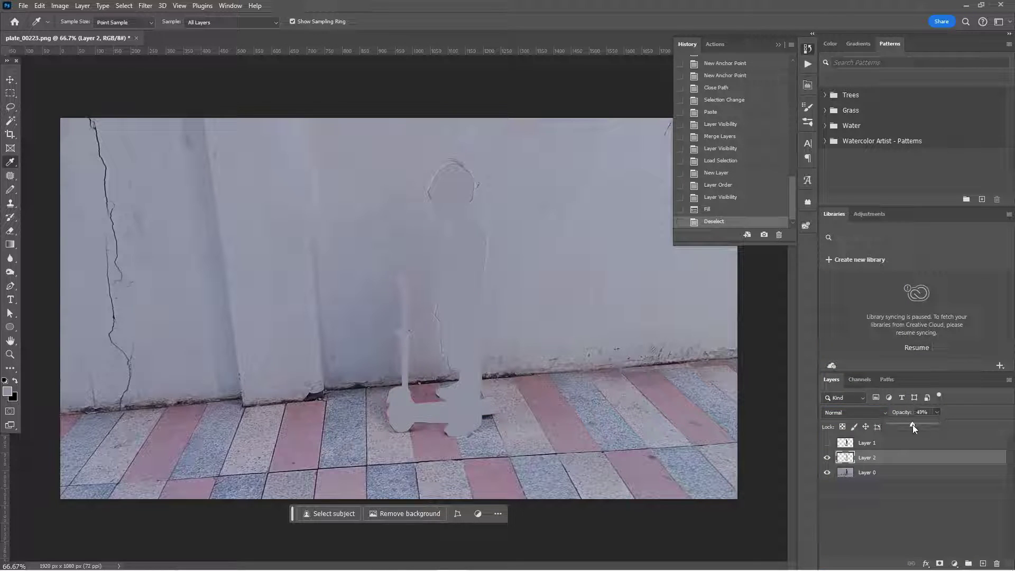
left_click_drag(913, 425, 915, 427)
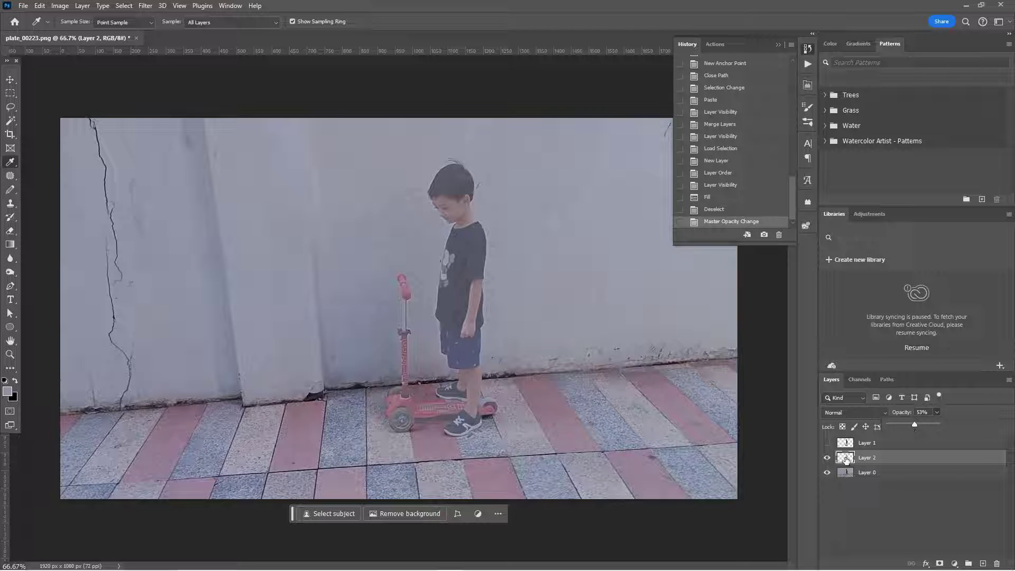
left_click(827, 458)
left_click(827, 458)
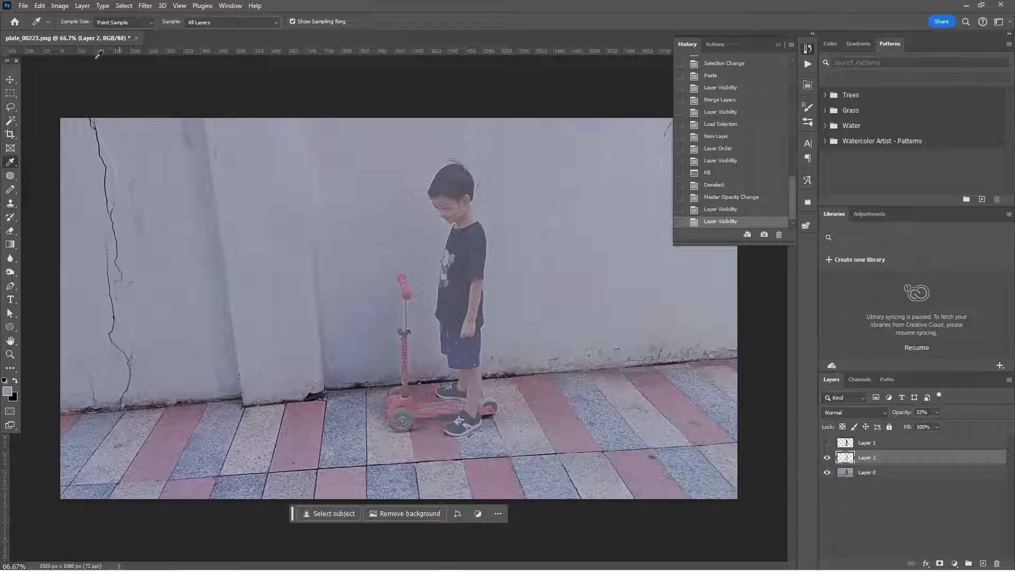
left_click(23, 6)
left_click(32, 29)
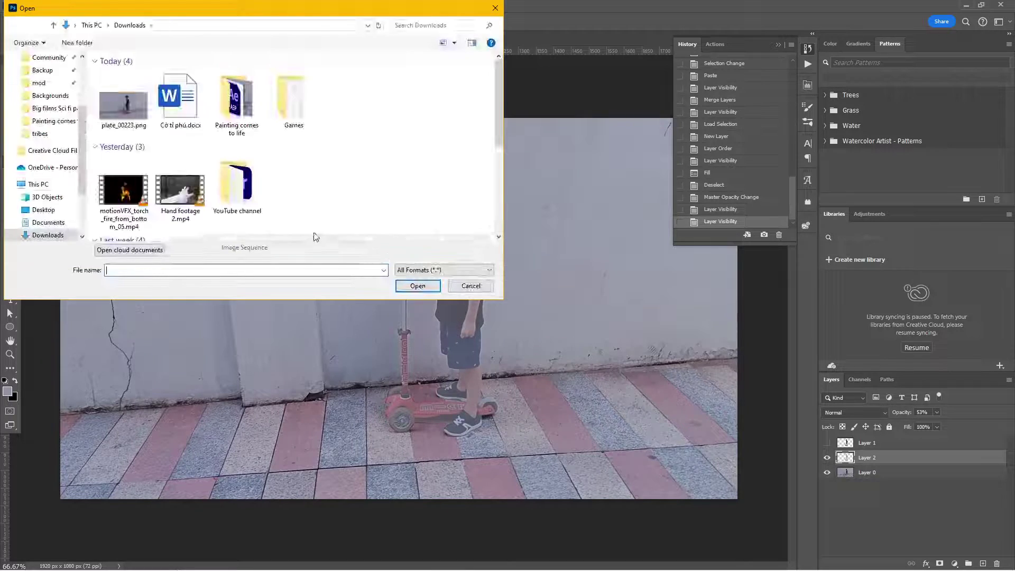
Open Stone wall.JPG from the Painting comes to life folder and drag it into plate_00223.
double_click(221, 123)
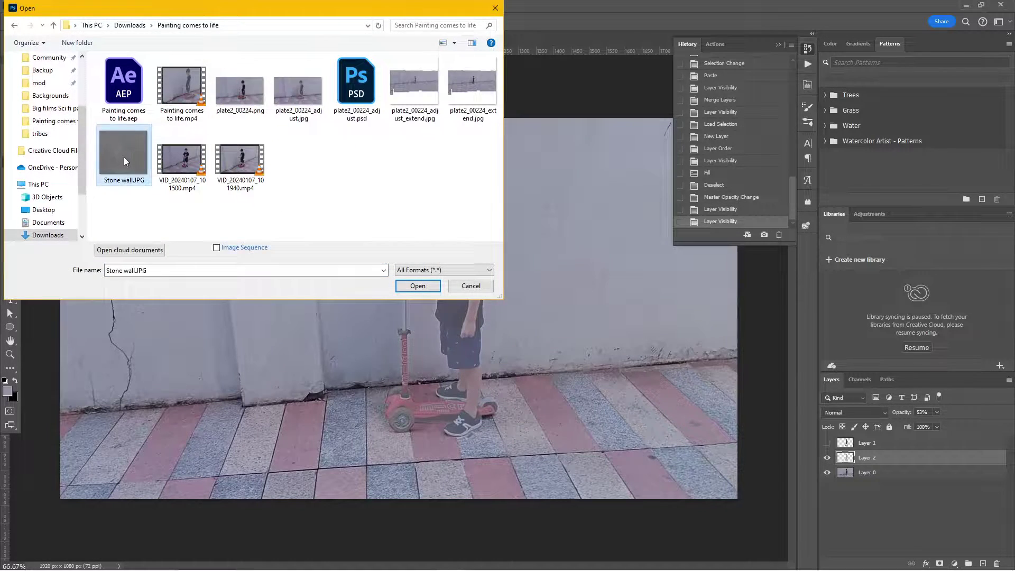
double_click(124, 157)
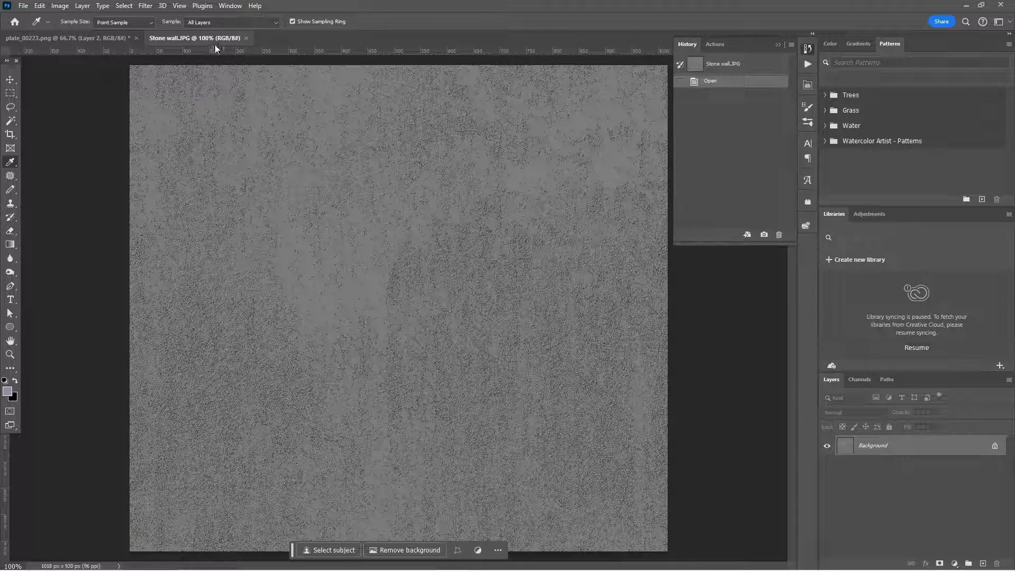
left_click_drag(200, 37, 268, 106)
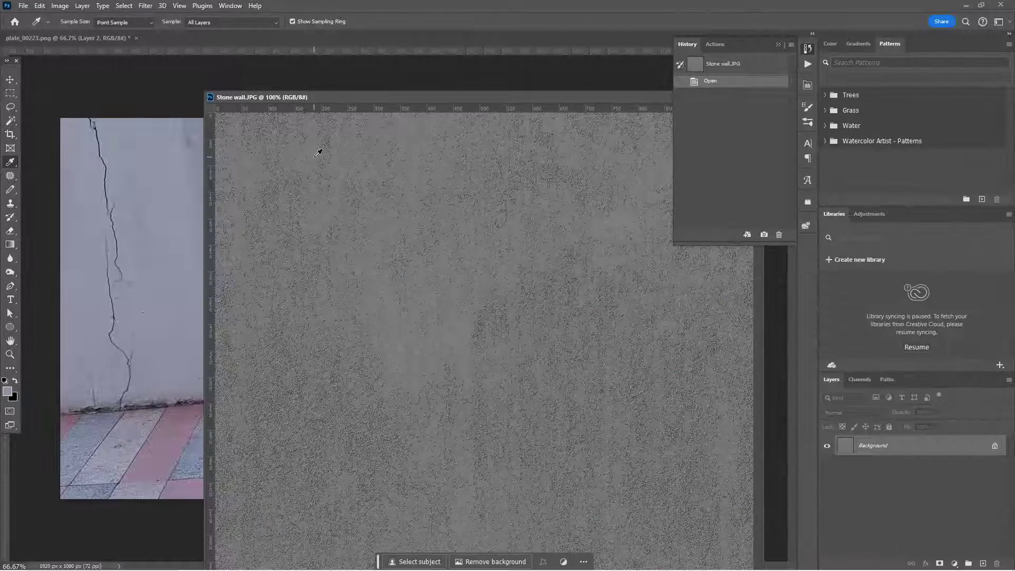
key("v")
left_click_drag(158, 262, 158, 265)
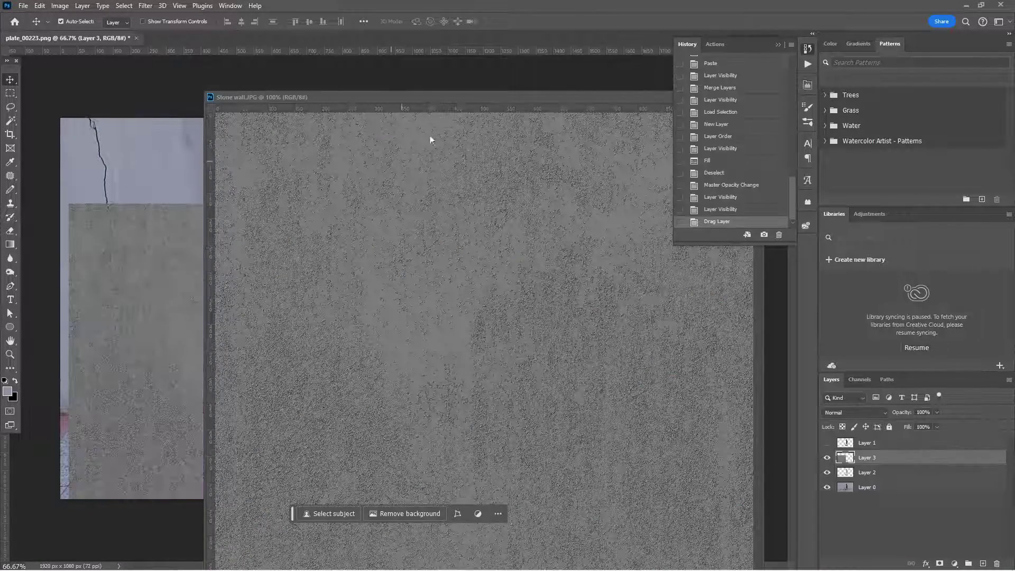
left_click_drag(477, 96, 415, 105)
left_click(451, 106)
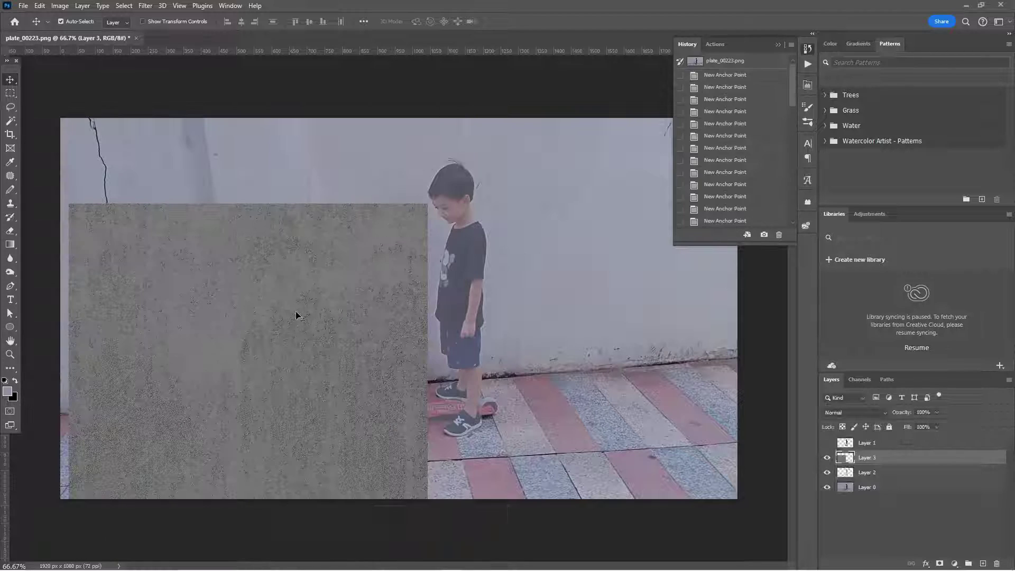
Centre the stone texture and mask it to the boy-and-scooter selection.
left_click_drag(297, 315, 488, 242)
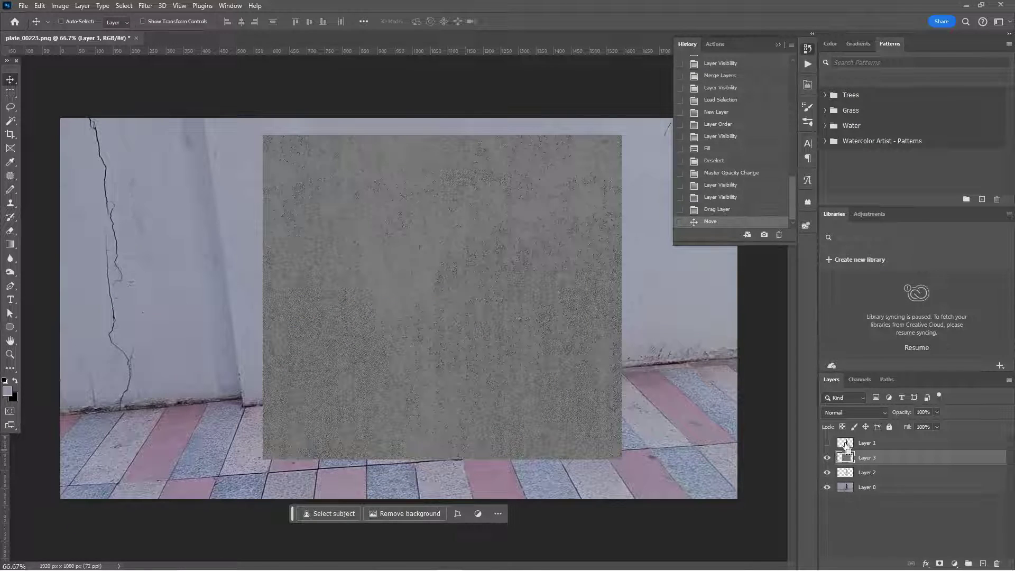
left_click(846, 445, "ctrl")
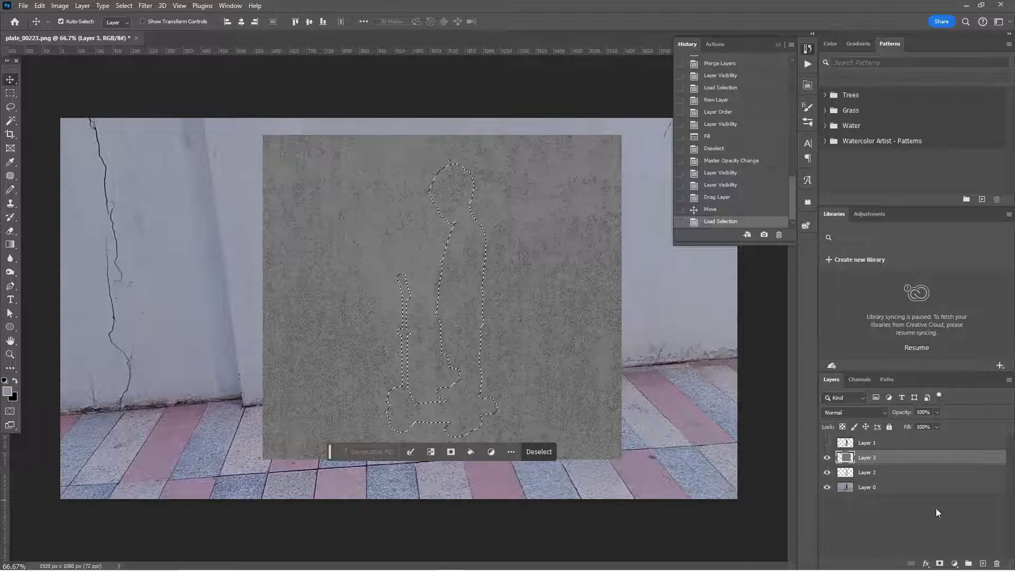
left_click(940, 563)
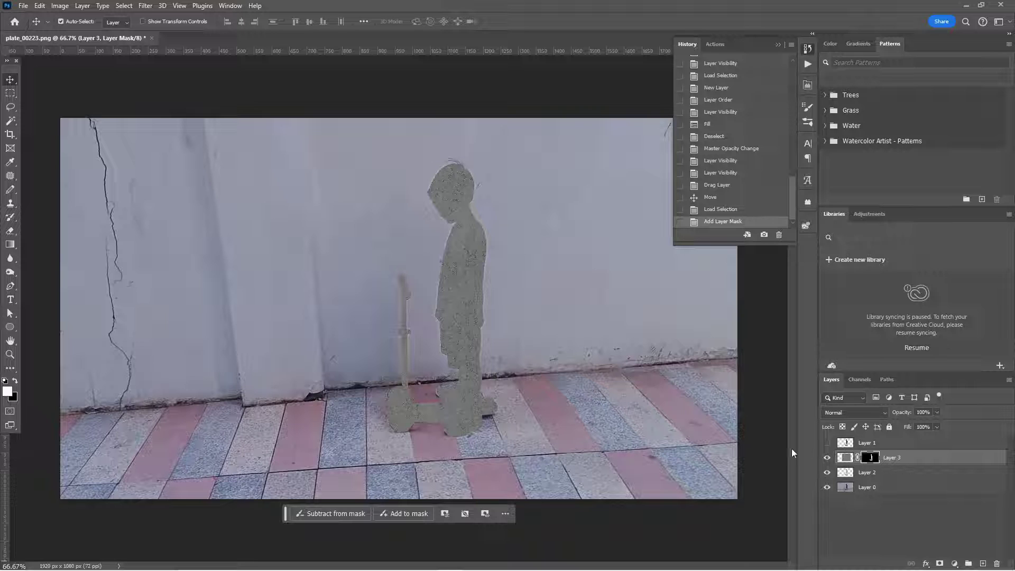
Set Layer 3's stone texture to Overlay blending and toggle its visibility to compare.
left_click(846, 457)
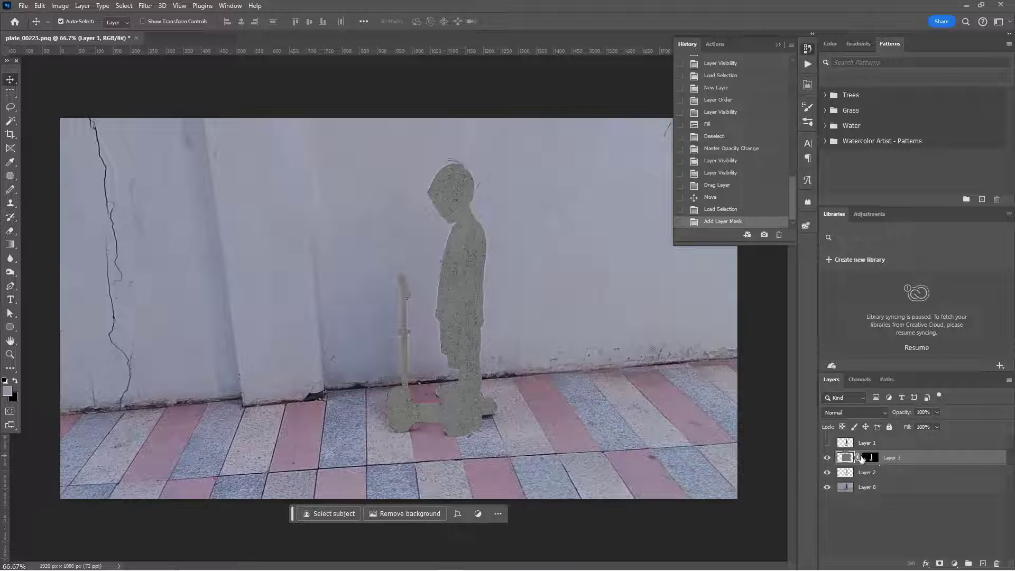
left_click(884, 413)
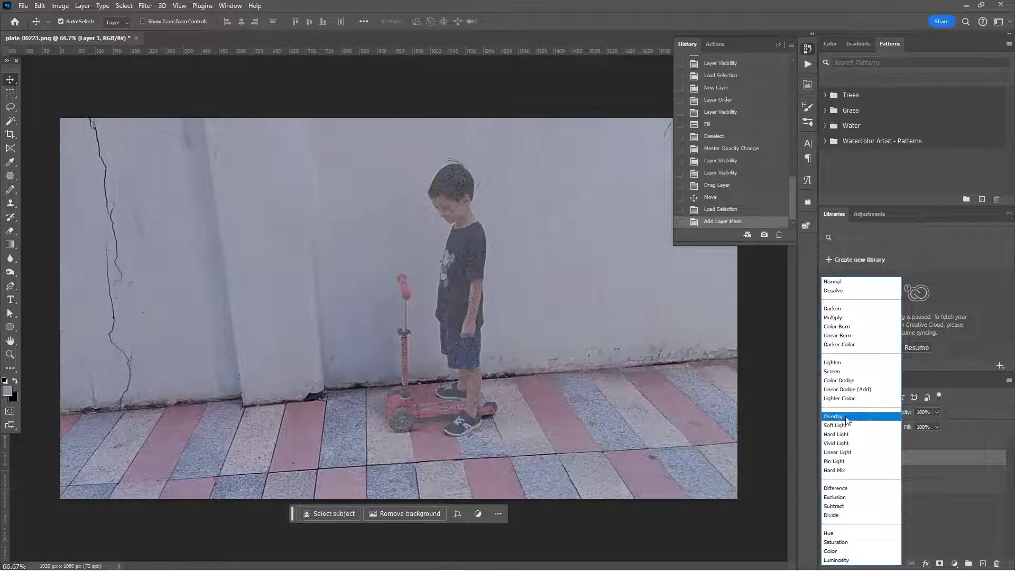
left_click(862, 416)
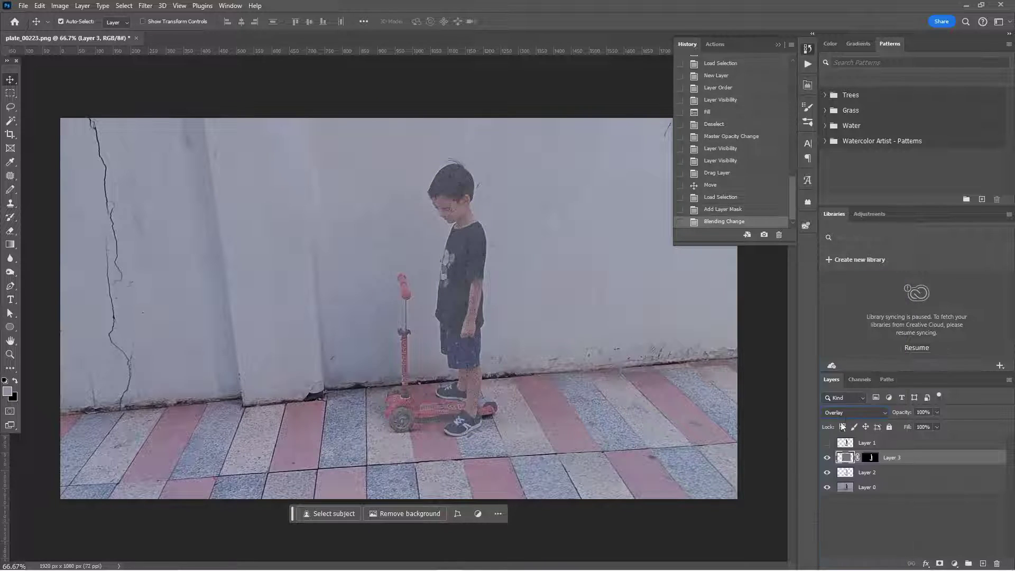
left_click(828, 458)
left_click(828, 458)
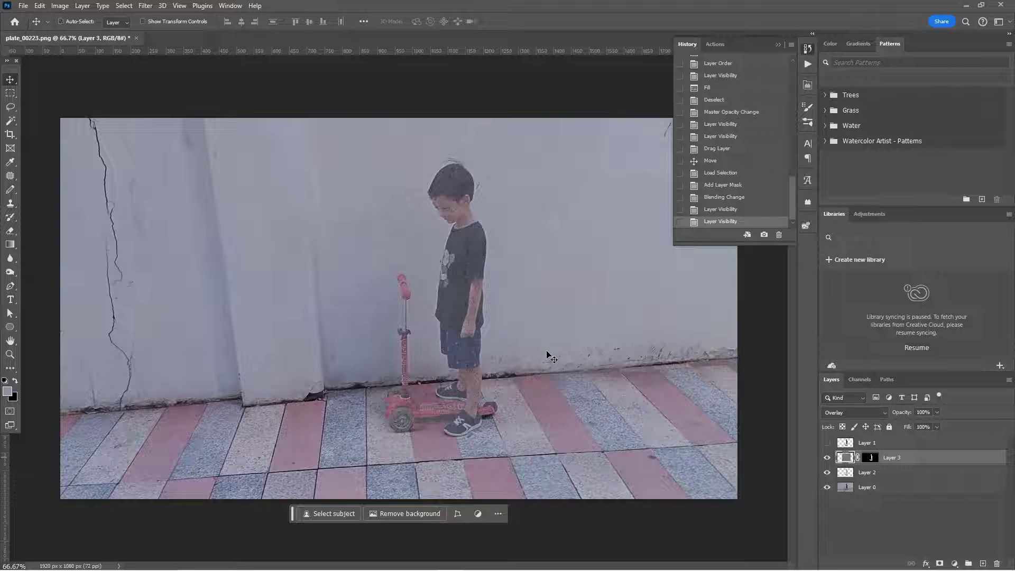
Save a copy as plate_00223.jpg in Downloads with JPEG Maximum quality 12.
key("ctrl+alt+s")
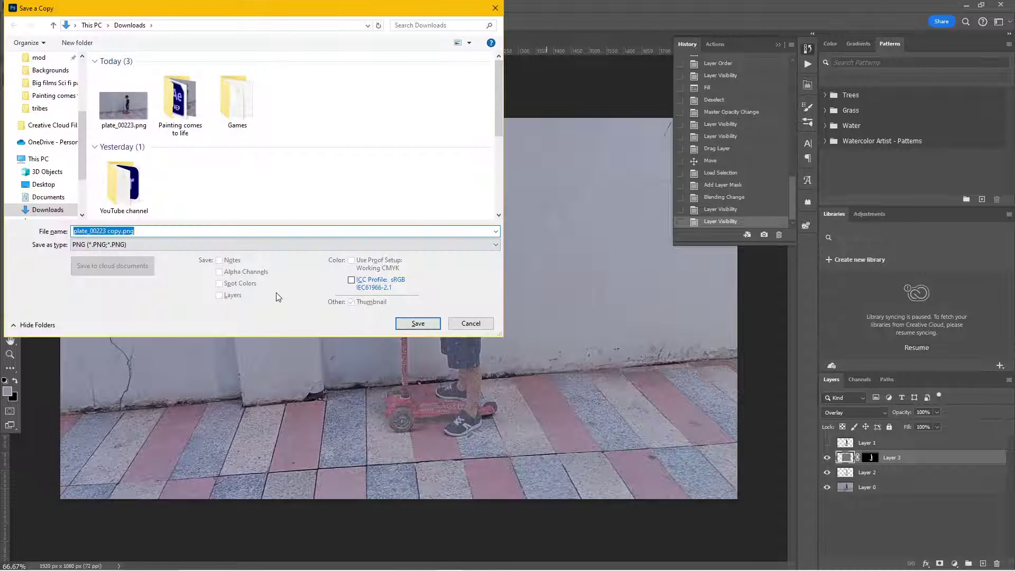
left_click(111, 244)
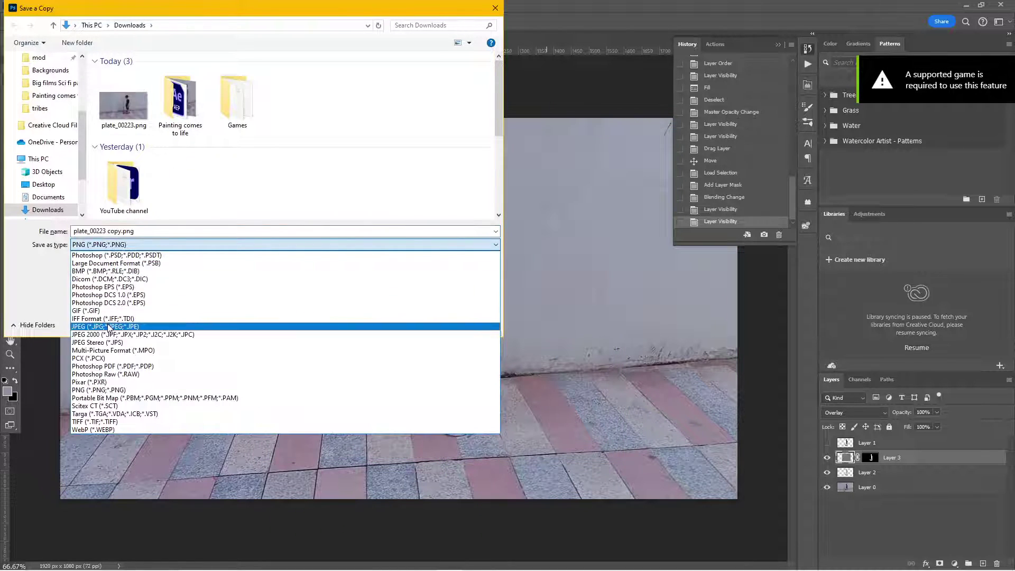
left_click(109, 319)
key("alt+Down")
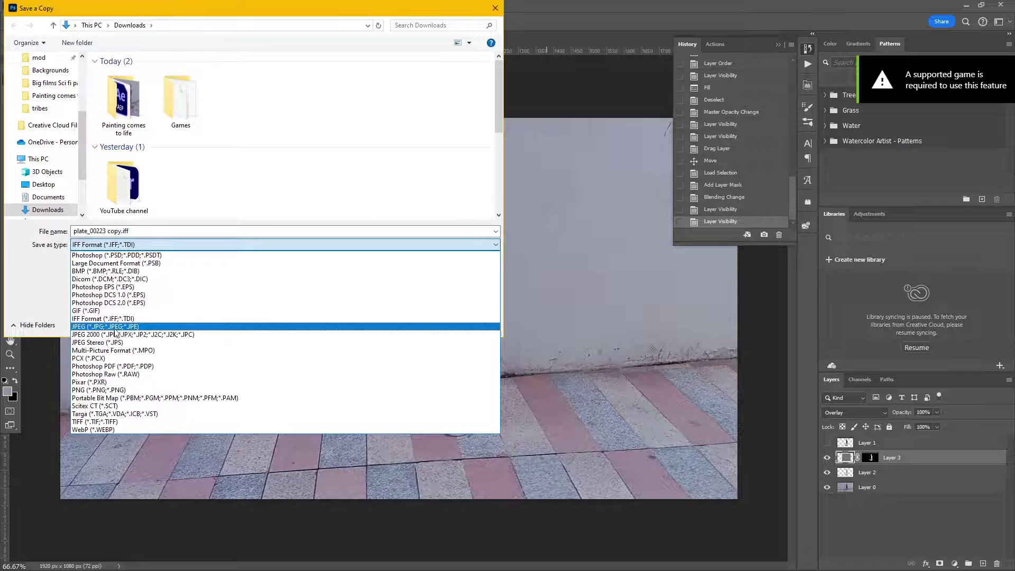
left_click(115, 328)
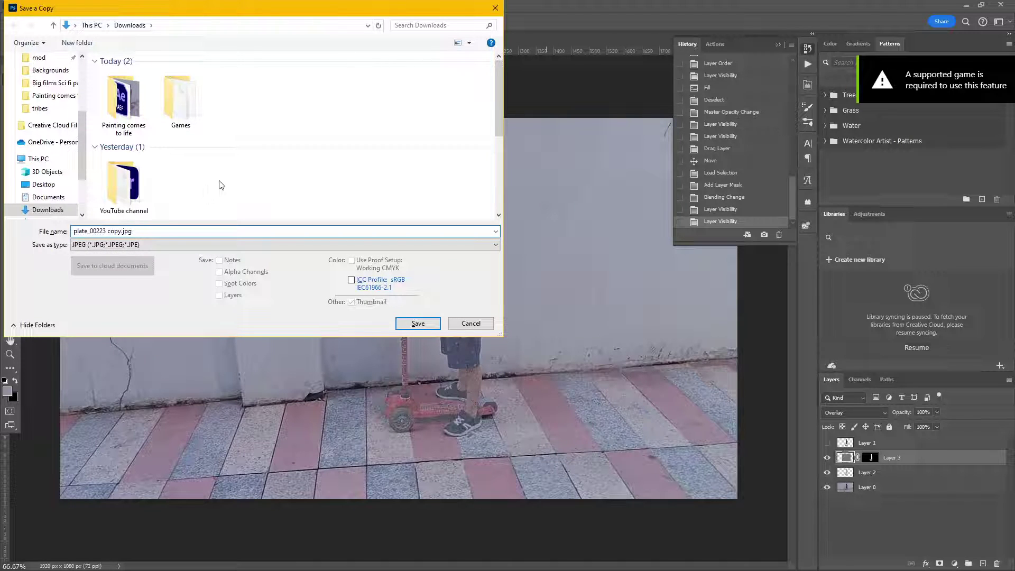
key("BackSpace")
key("BackSpace")
key("BackSpace")
key("BackSpace")
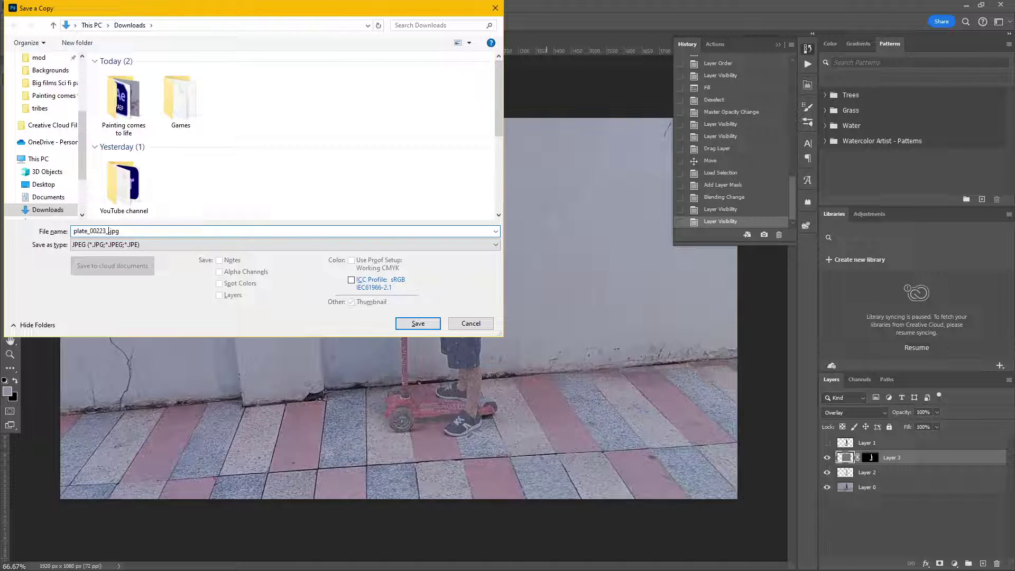
type("_adjust")
key("Return")
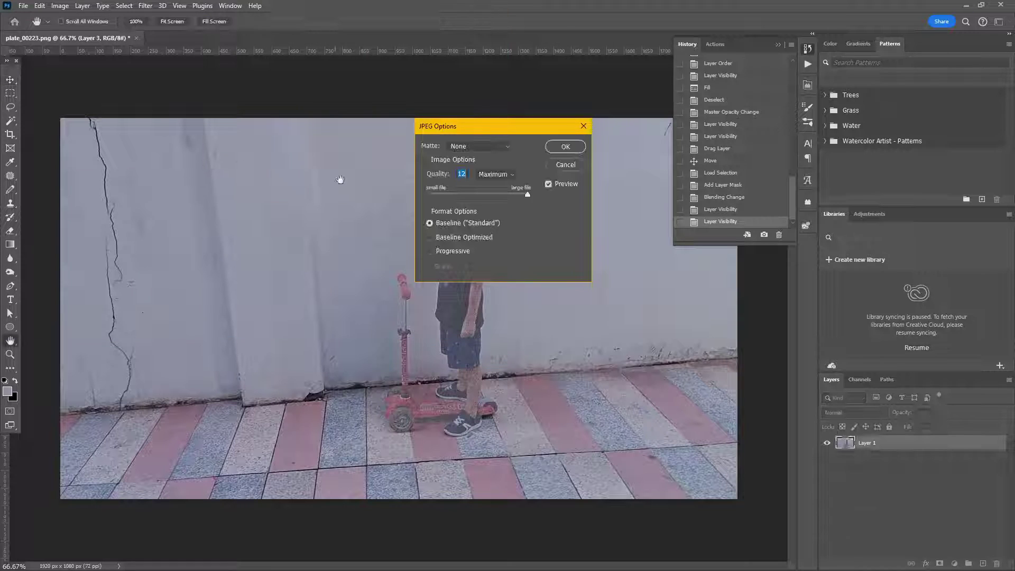
left_click(569, 146)
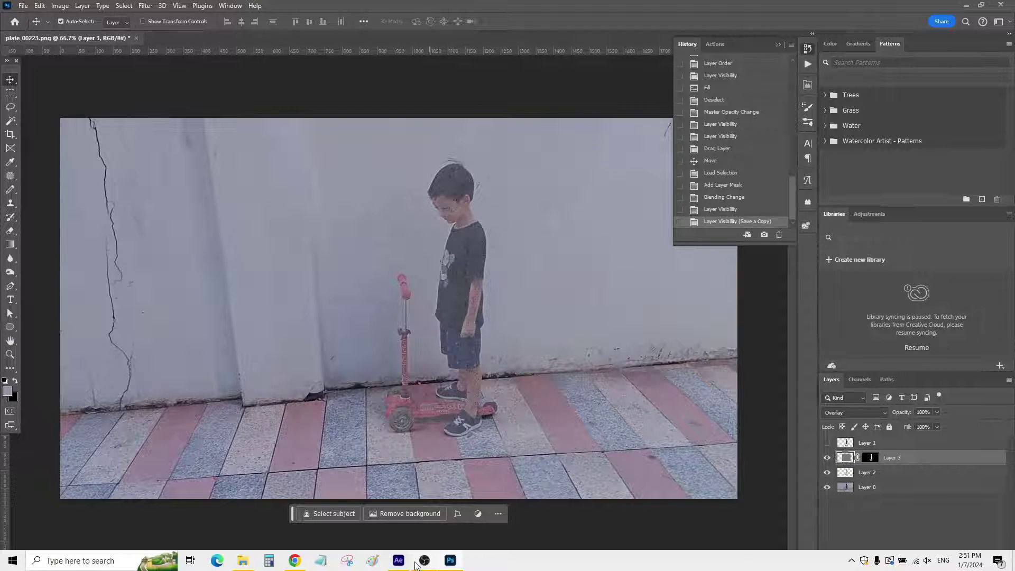
Back in After Effects, view Projection Scene 1 at 0:00:03:21 and select plate2_00224.png.
left_click(400, 561)
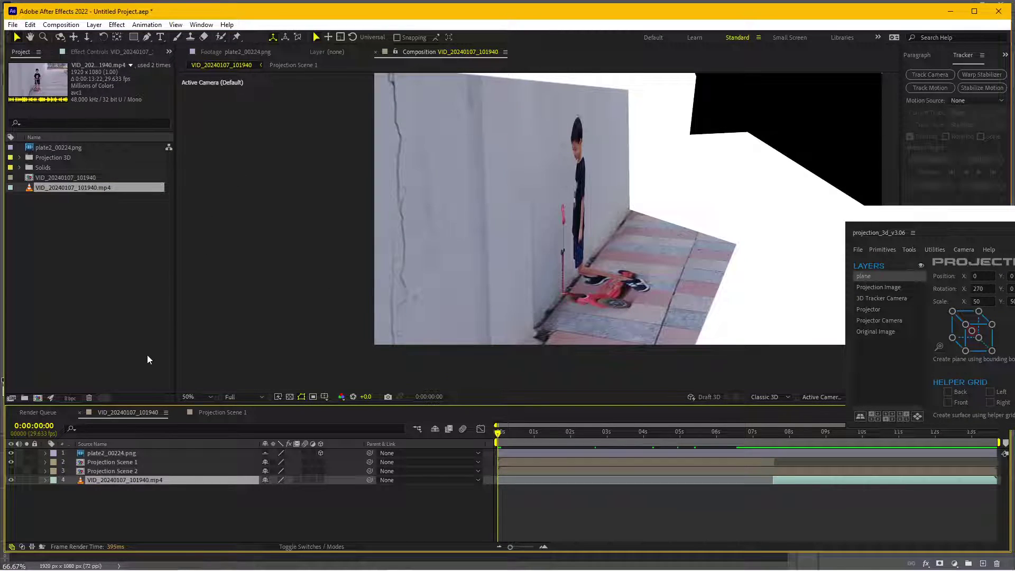
left_click(211, 414)
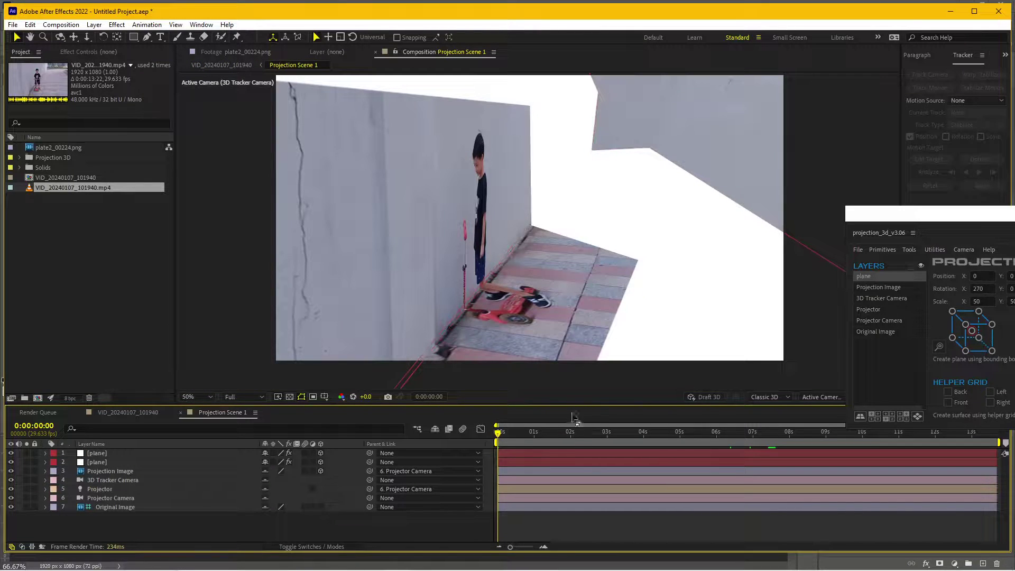
left_click(633, 432)
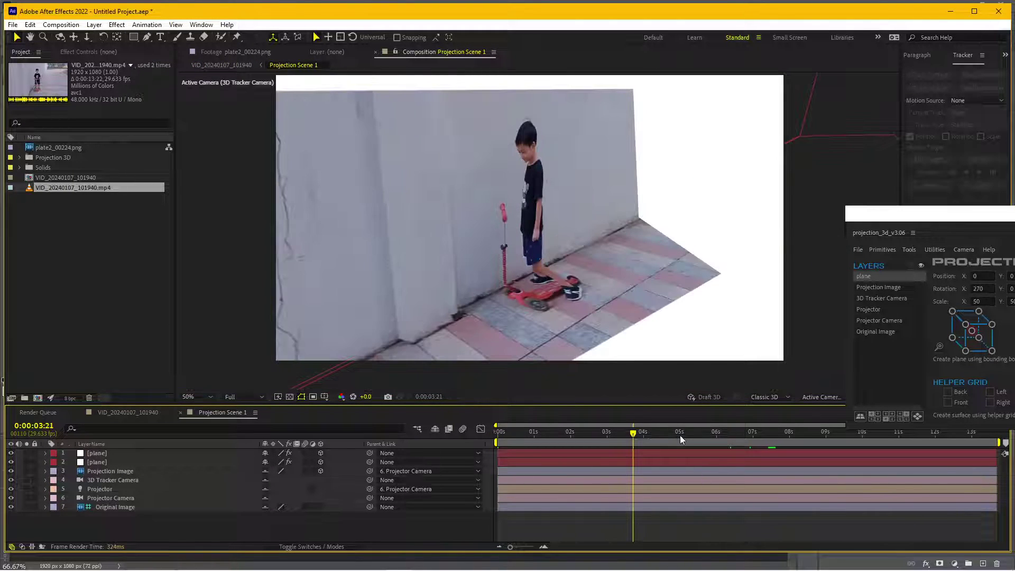
left_click(59, 148)
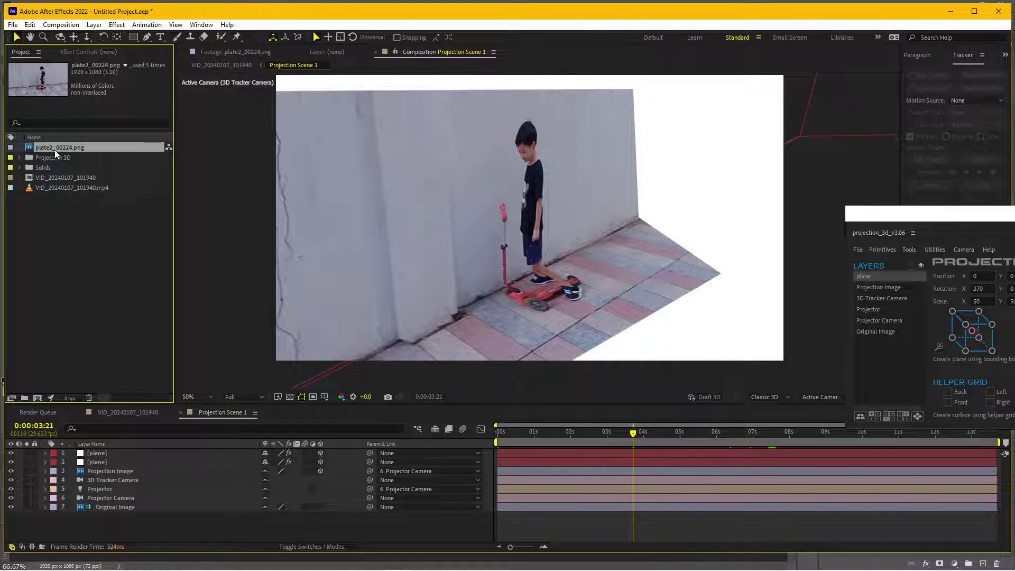
Replace the plate2_00224.png footage with plate2_00224_adjust.jpg.
right_click(59, 148)
mouse_move(158, 240)
left_click(249, 236)
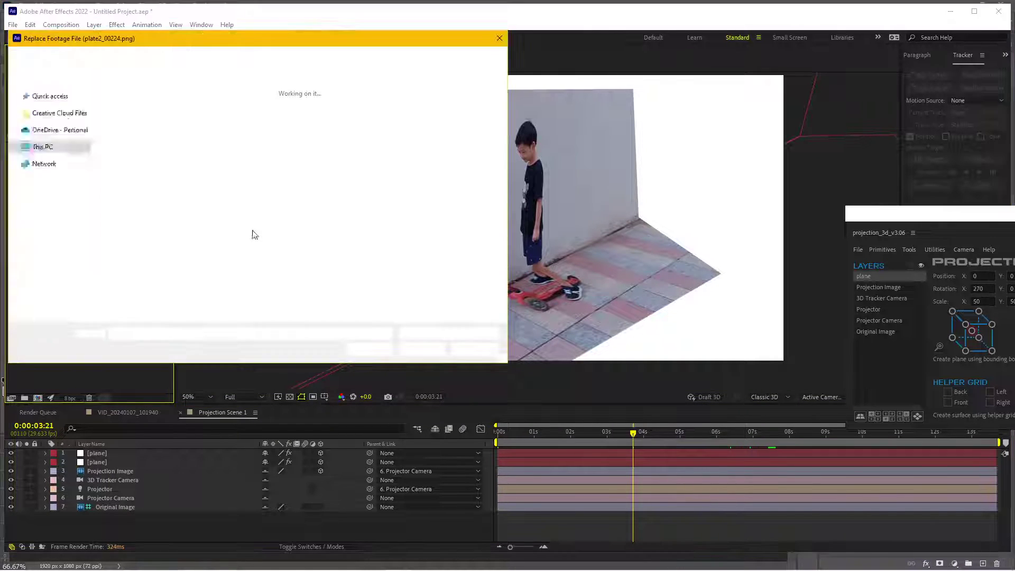
left_click(243, 126)
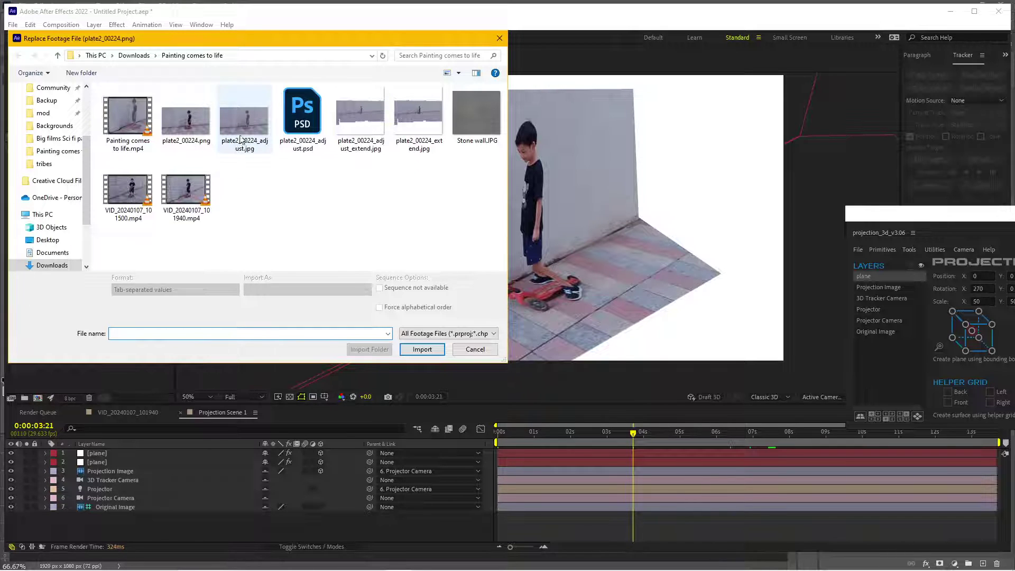
double_click(243, 126)
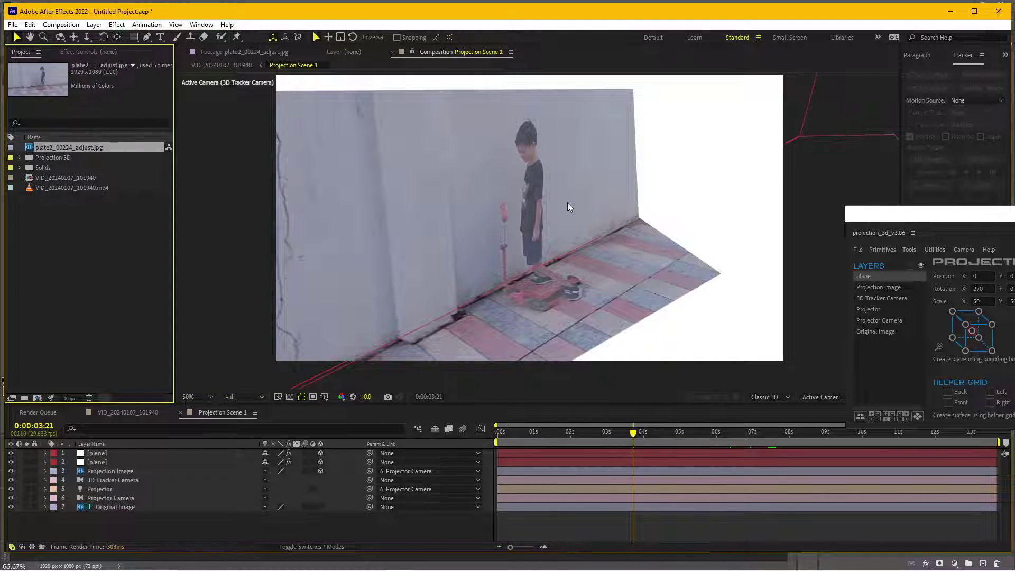
Return to VID_20240107_101940, preview frames up to 0:00:04:00, and select Projection Scene 2.
left_click(115, 412)
left_click(557, 434)
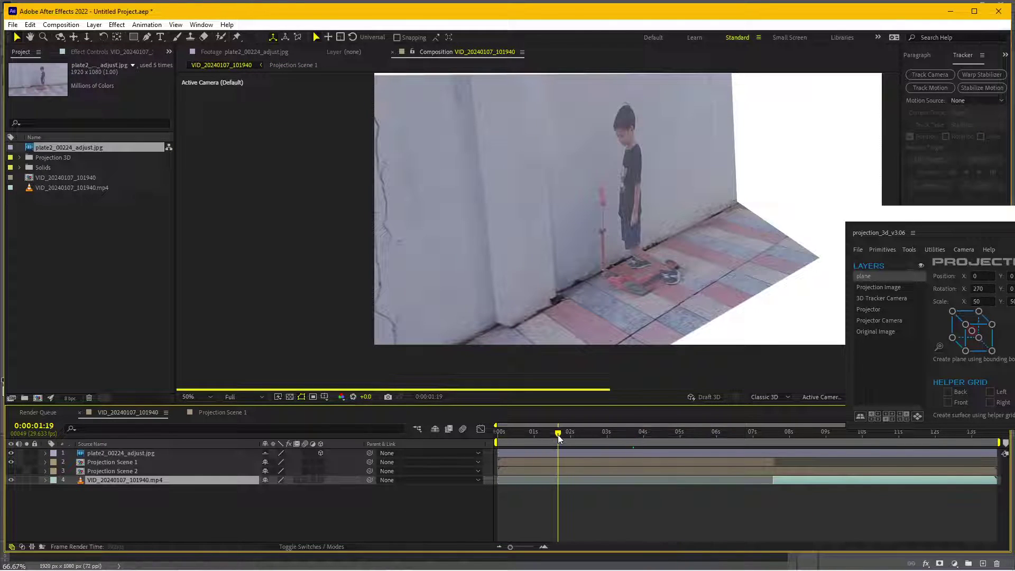
left_click(525, 434)
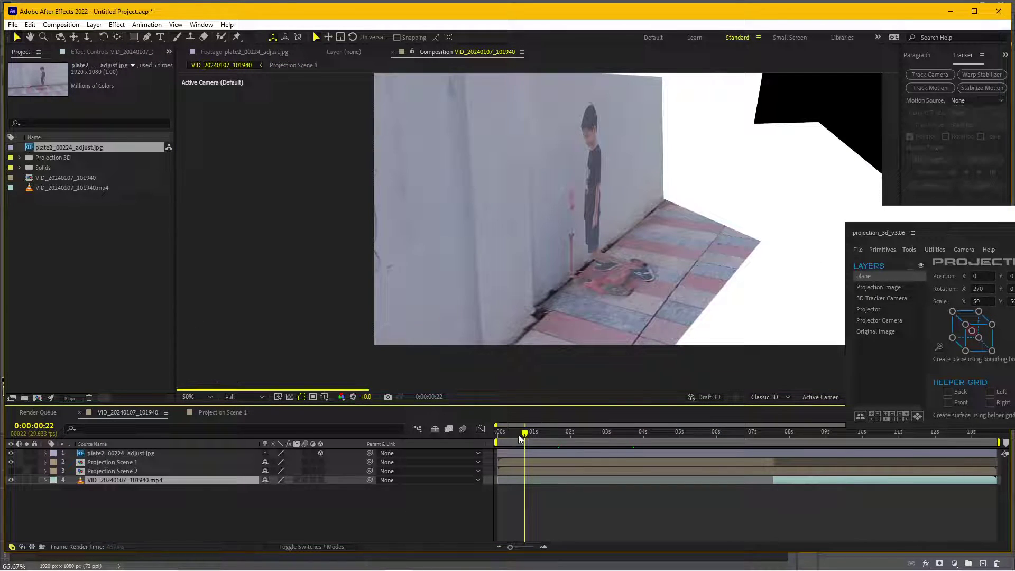
left_click(643, 437)
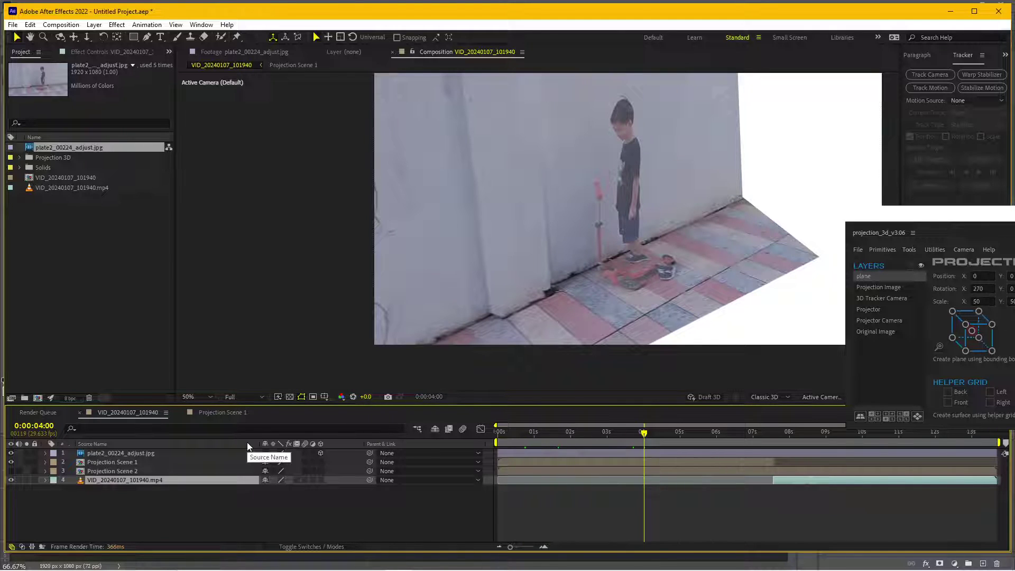
left_click(28, 472)
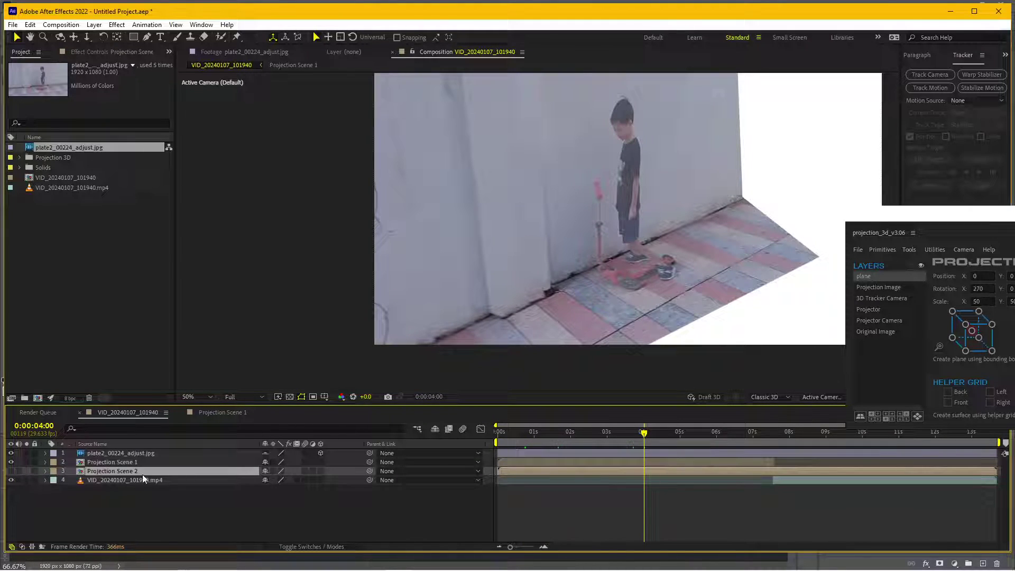
Open Projection Scene 2, then inspect and select both plane layers in Projection Scene 1.
double_click(112, 471)
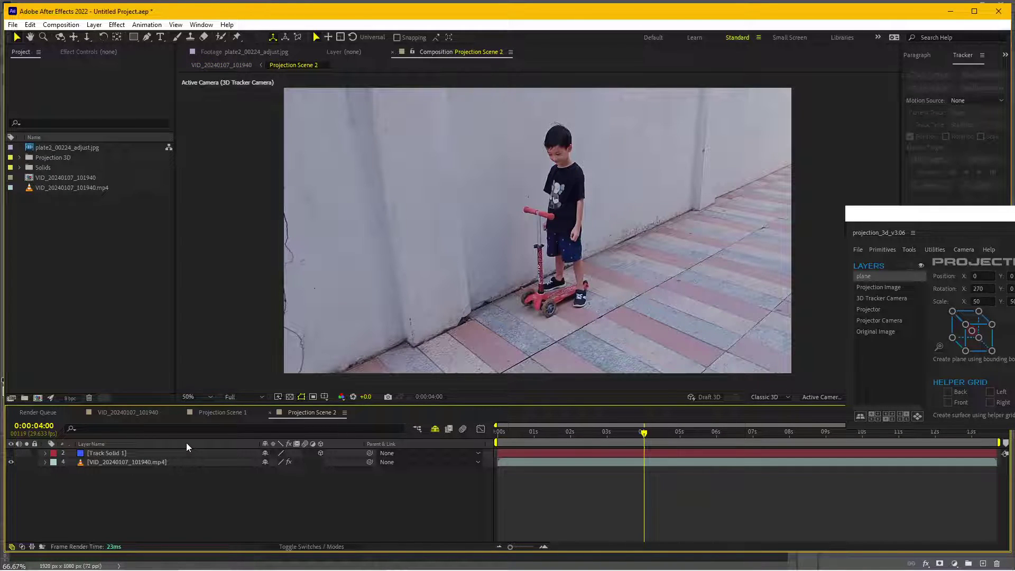
left_click(270, 413)
left_click(128, 413)
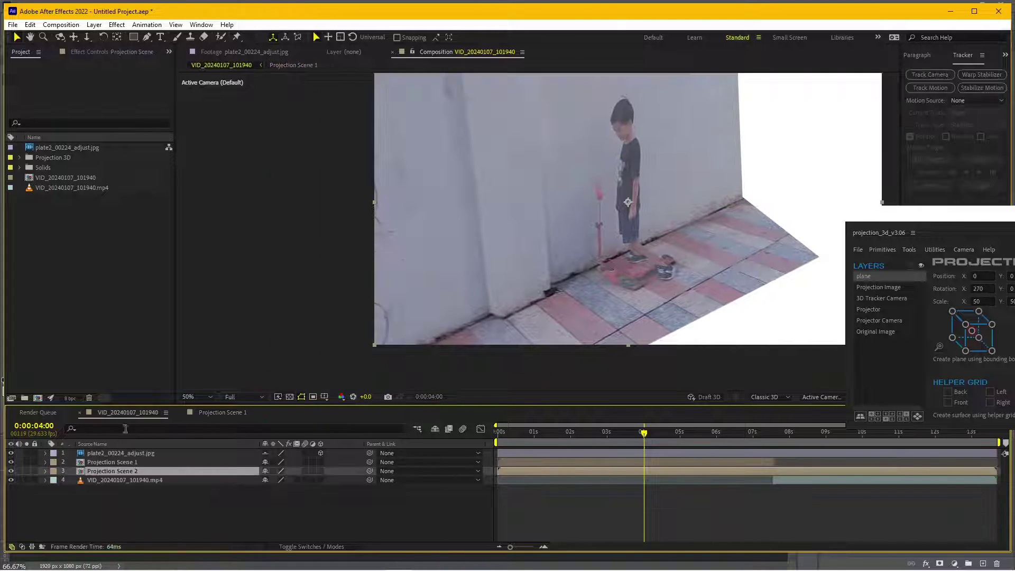
left_click(220, 413)
left_click(111, 453)
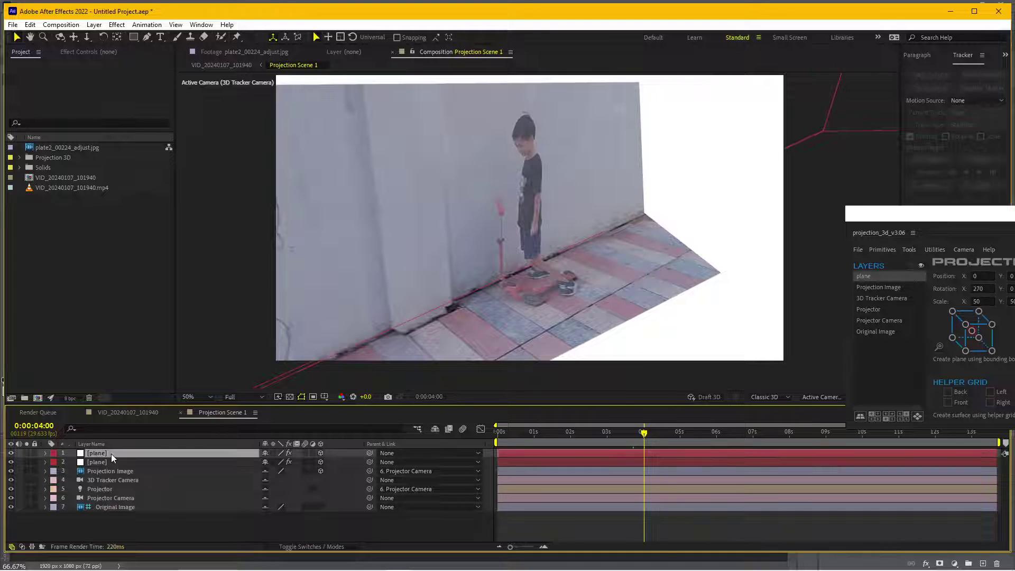
left_click(116, 462, "shift")
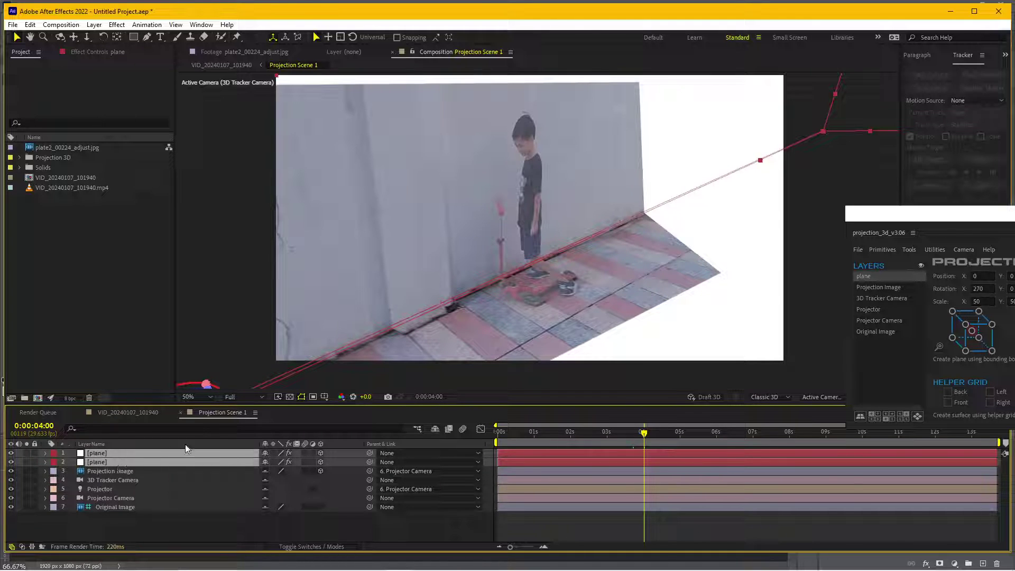
left_click(130, 413)
In Projection Scene 2 at 7:16, hide both plane layers and turn off Hide Shy Layers.
double_click(112, 471)
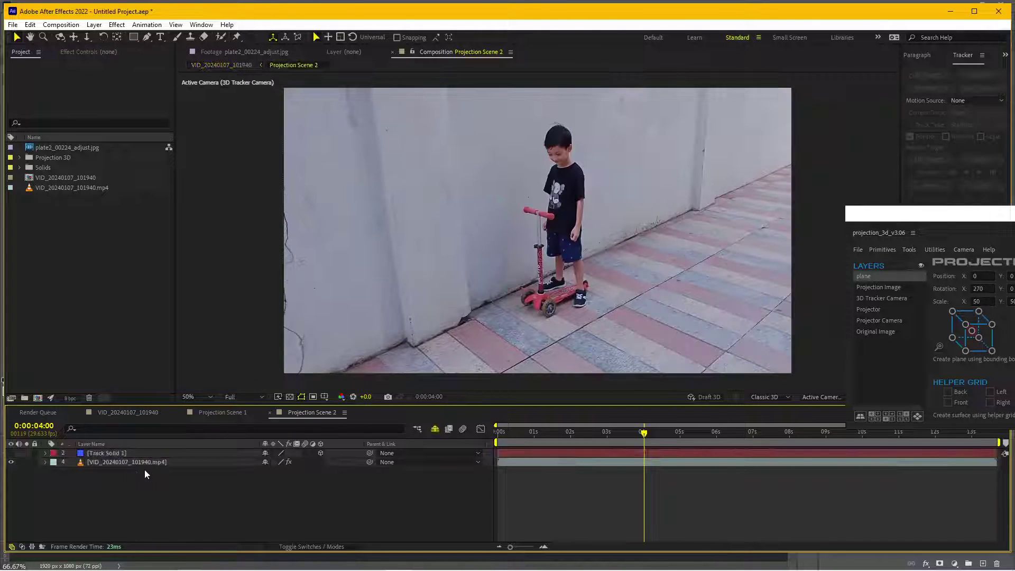
left_click(127, 455)
left_click(135, 463, "shift")
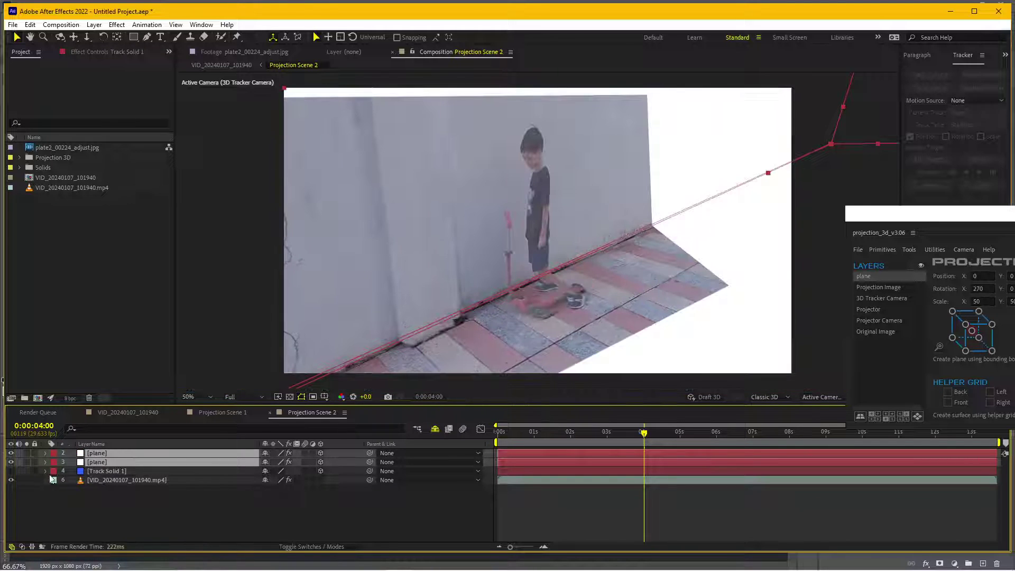
left_click(119, 472)
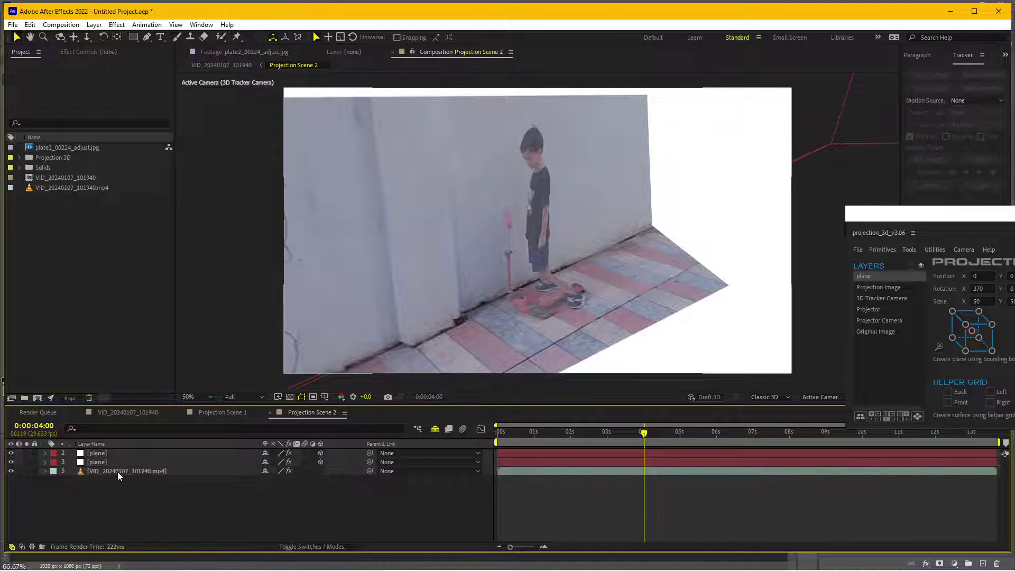
left_click(222, 413)
left_click(279, 417)
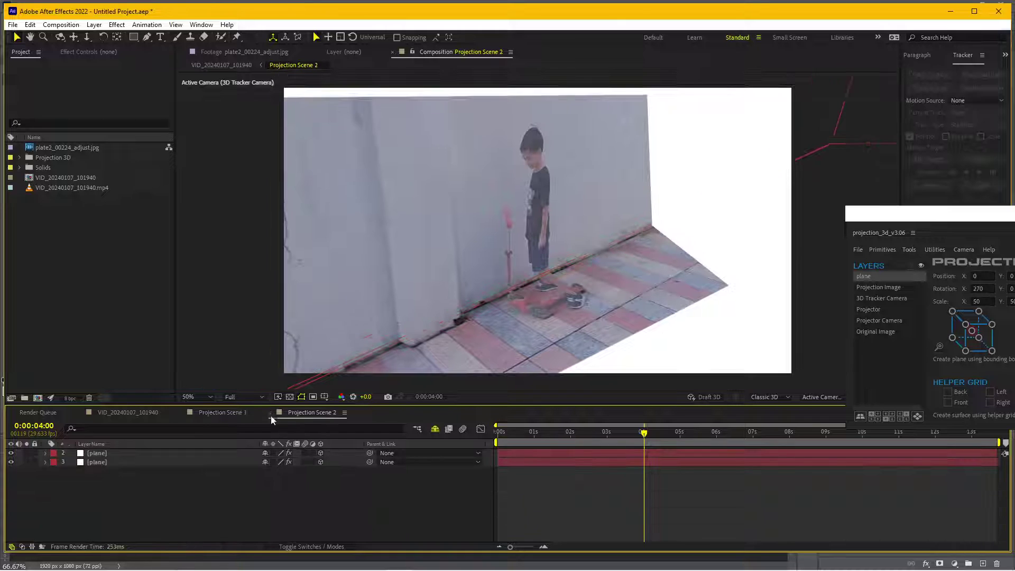
left_click_drag(759, 437, 774, 434)
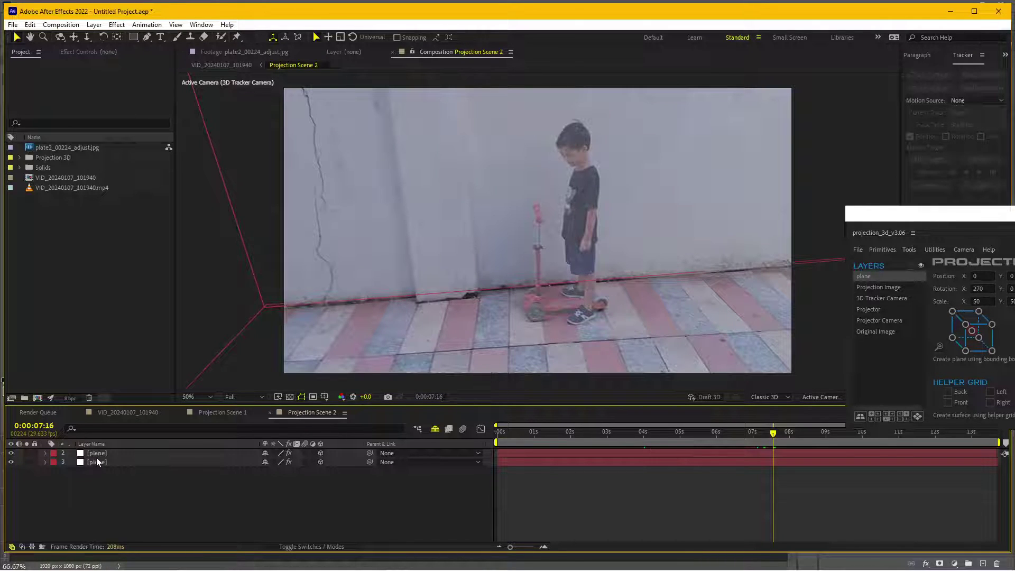
mouse_move(10, 453)
left_mouse_down()
mouse_move(11, 462)
mouse_move(12, 453)
left_mouse_up()
left_click(435, 429)
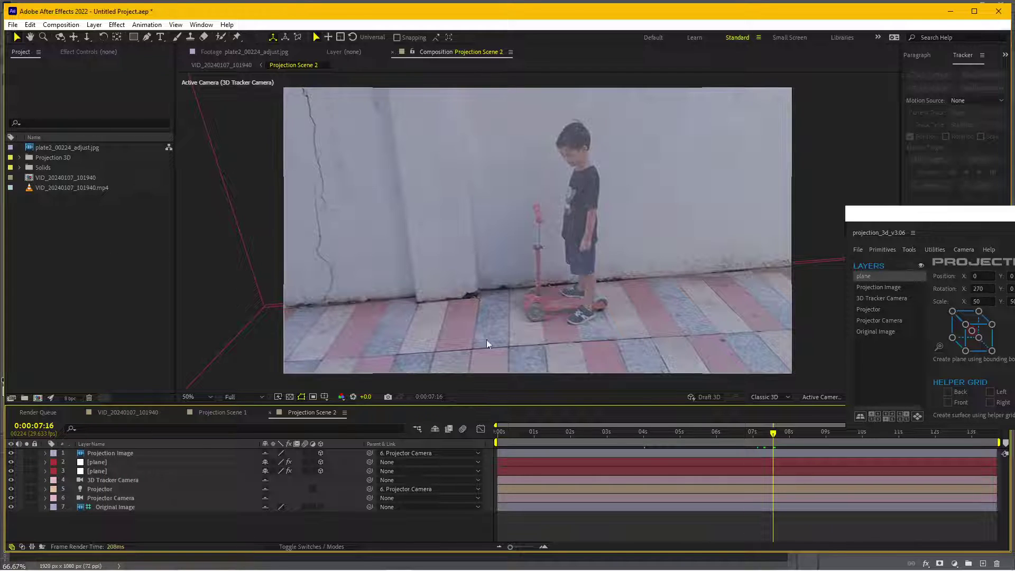
Import plate2_00224.png and make it the Projection Image layer's source, checking other frames.
left_click(66, 310)
double_click(66, 310)
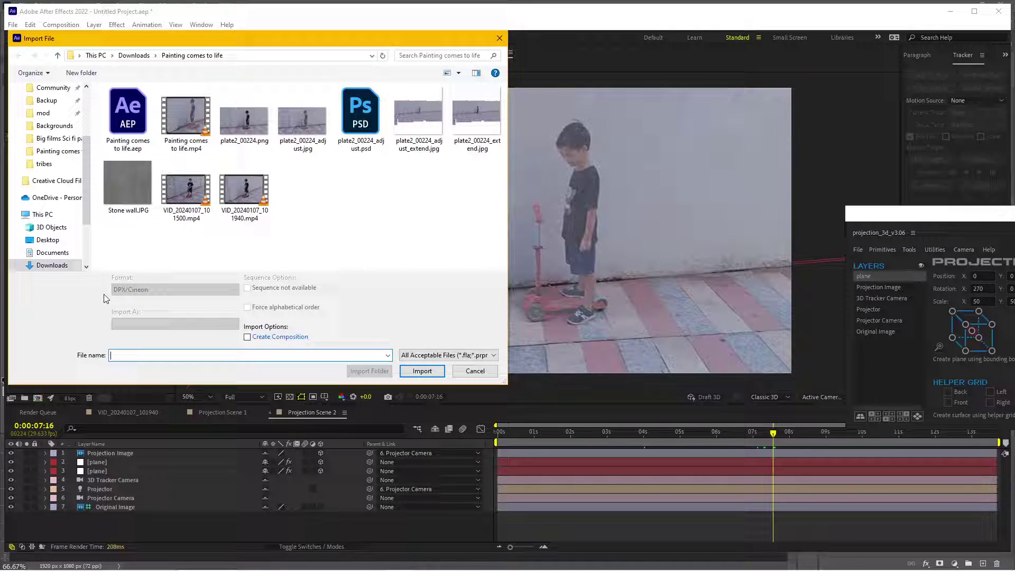
double_click(247, 124)
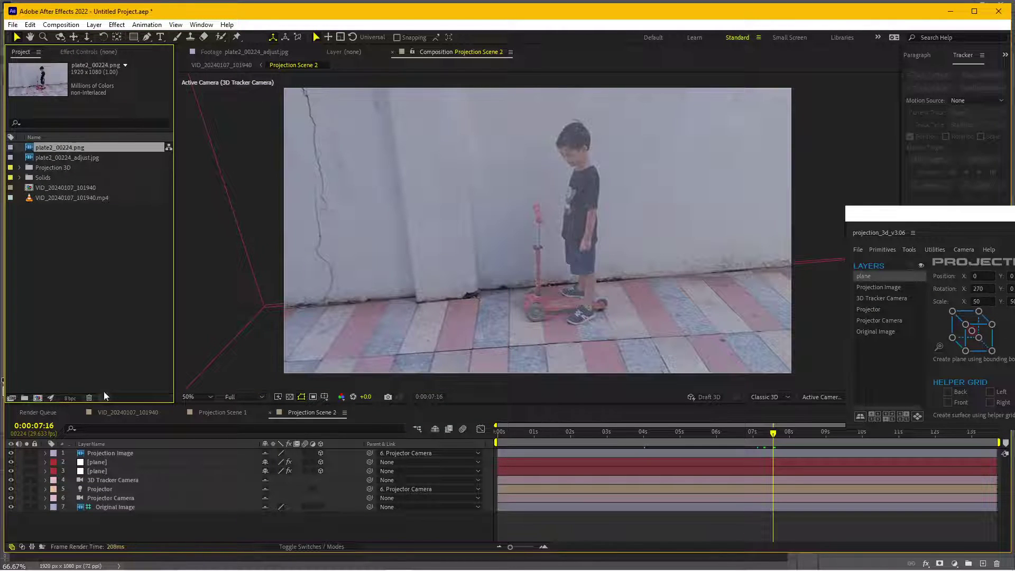
left_click(106, 453)
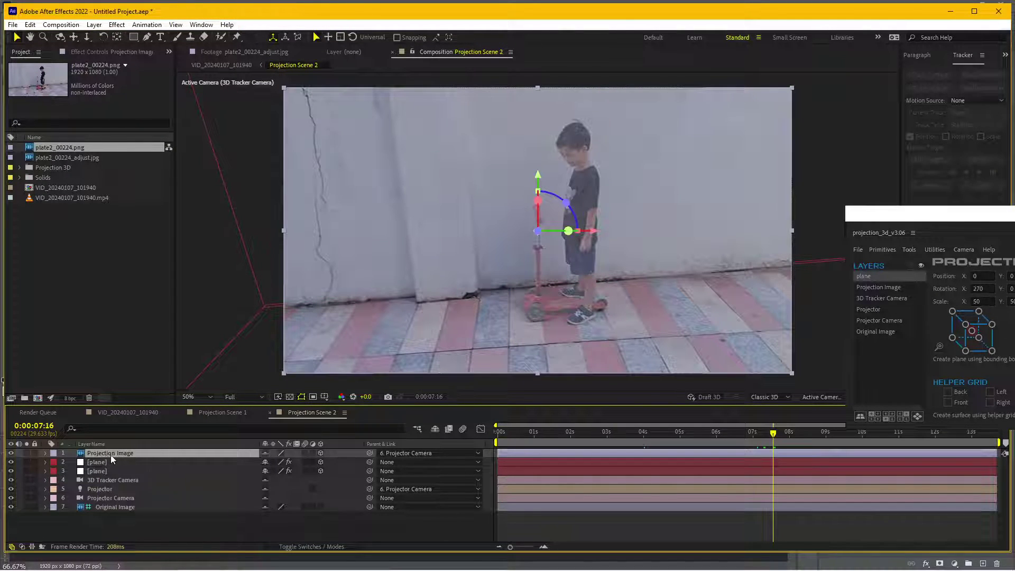
left_click_drag(78, 149, 122, 452)
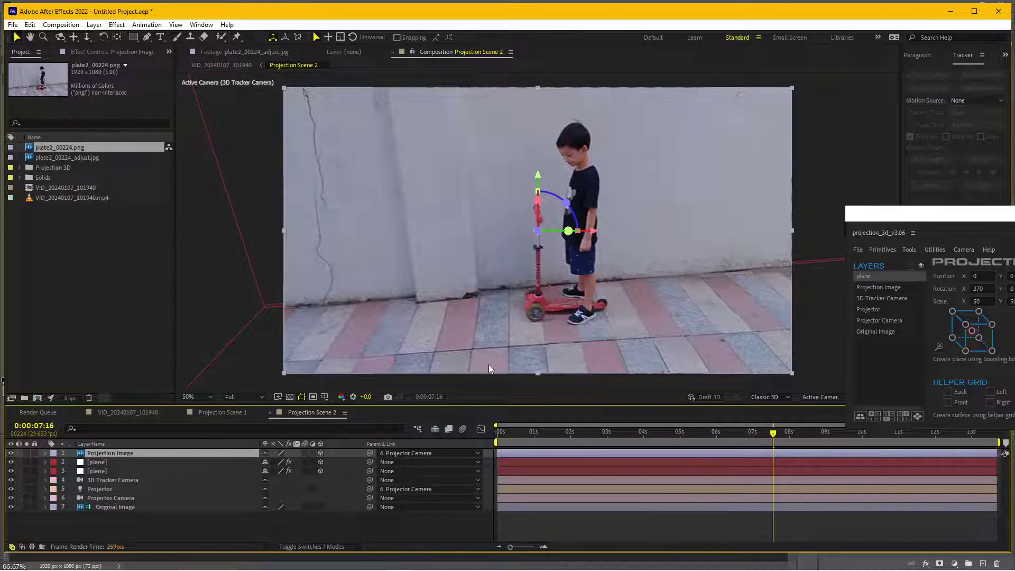
left_click(709, 434)
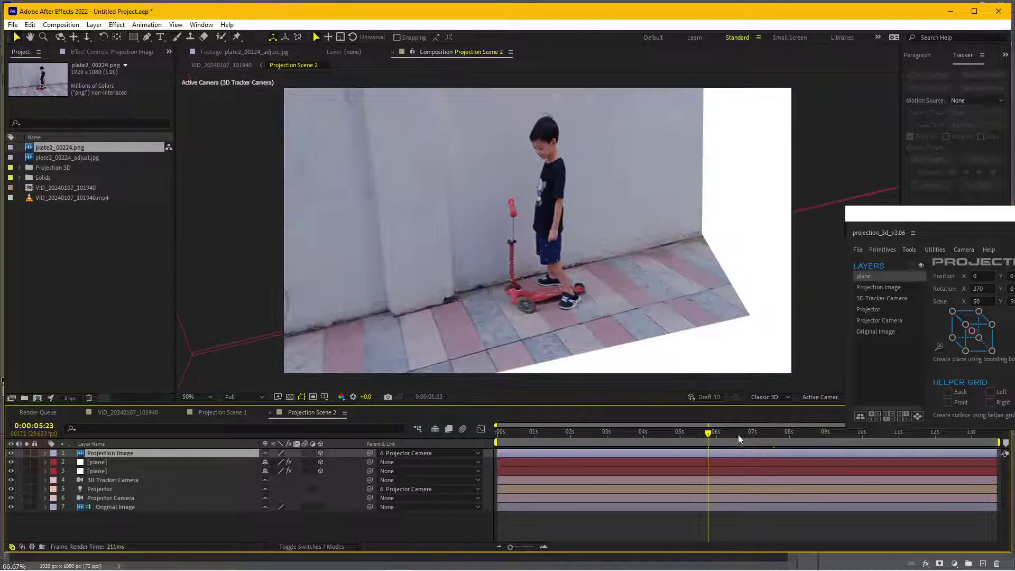
left_click(785, 436)
Keyframe Projection Scene 1's Opacity at 100% at 6:11 and 0% at 7:15.
left_click(135, 412)
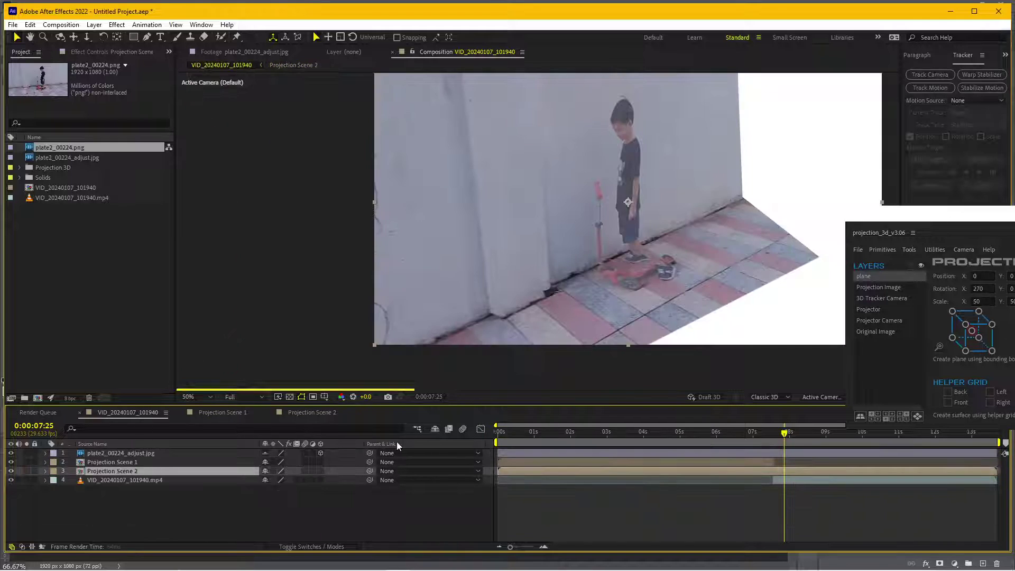
left_click(750, 437)
left_click(732, 435)
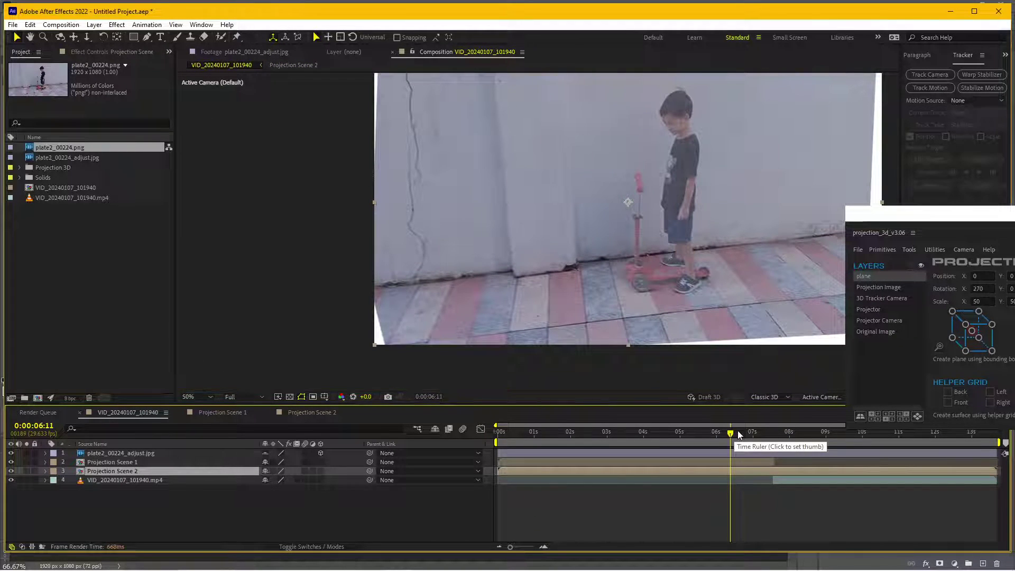
left_click(126, 463)
key("t")
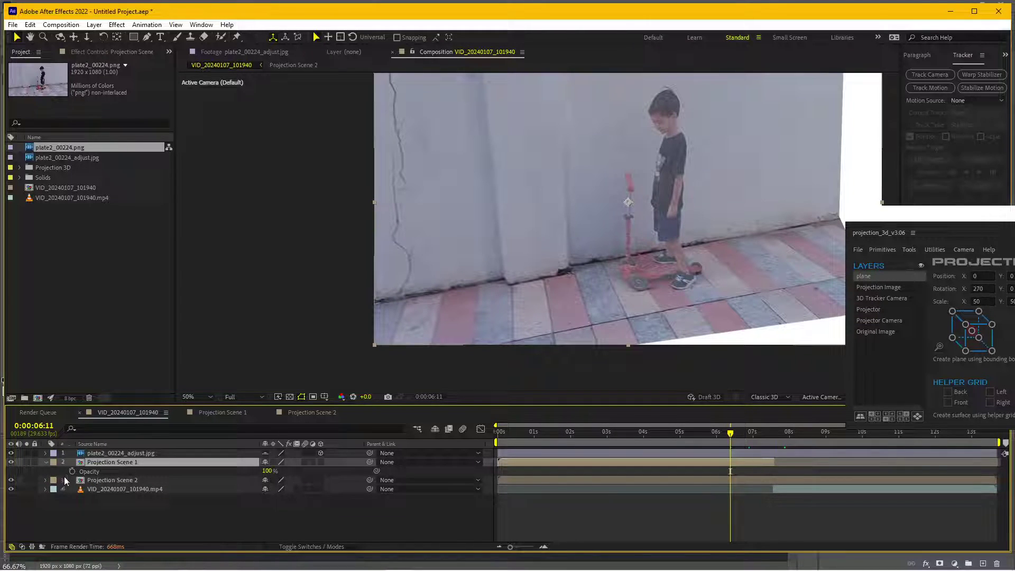
left_click(73, 471)
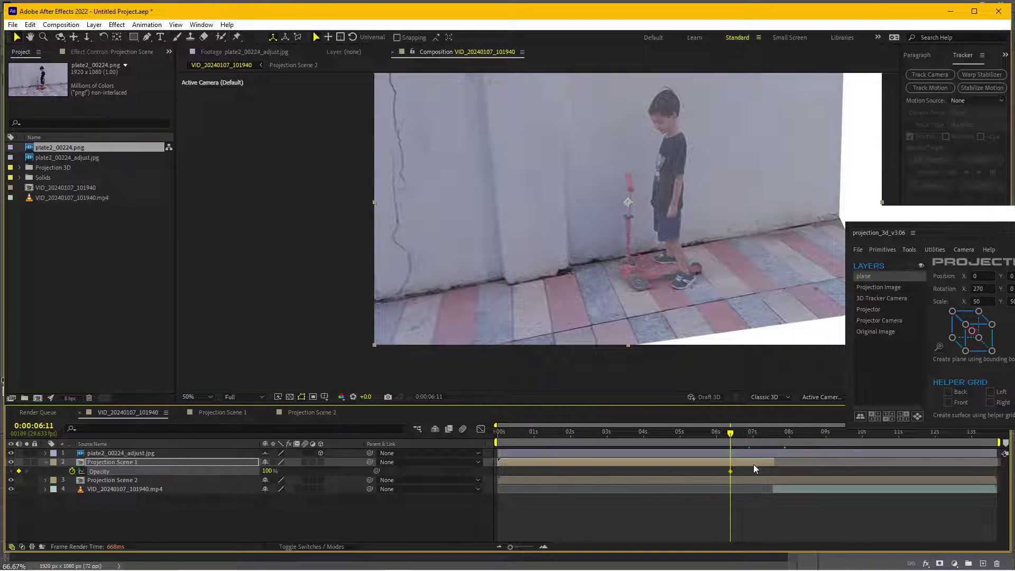
left_click(772, 433)
key("Return")
Return to 6:10 and play a preview of the opacity fade.
left_click(727, 439)
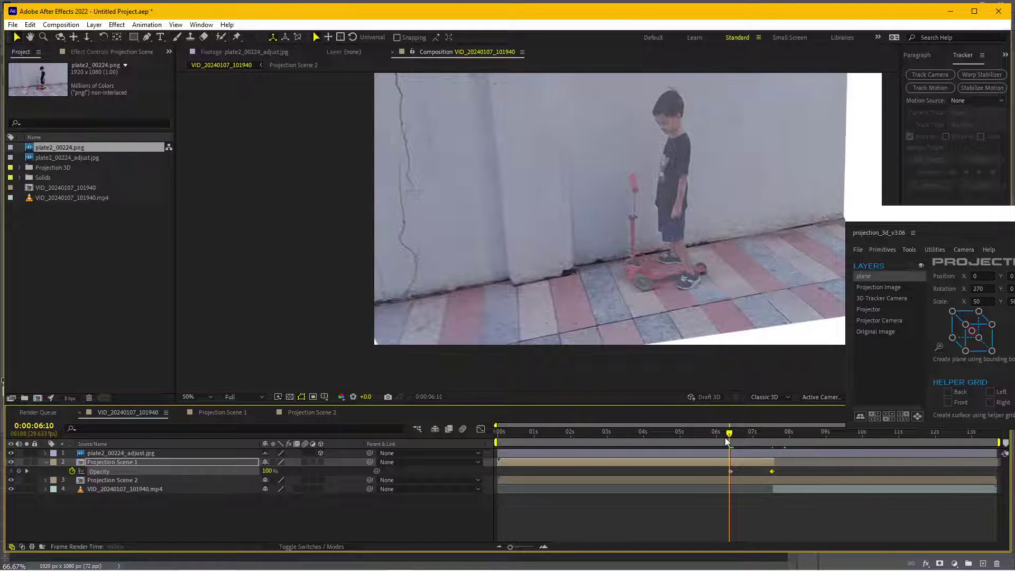
key("space")
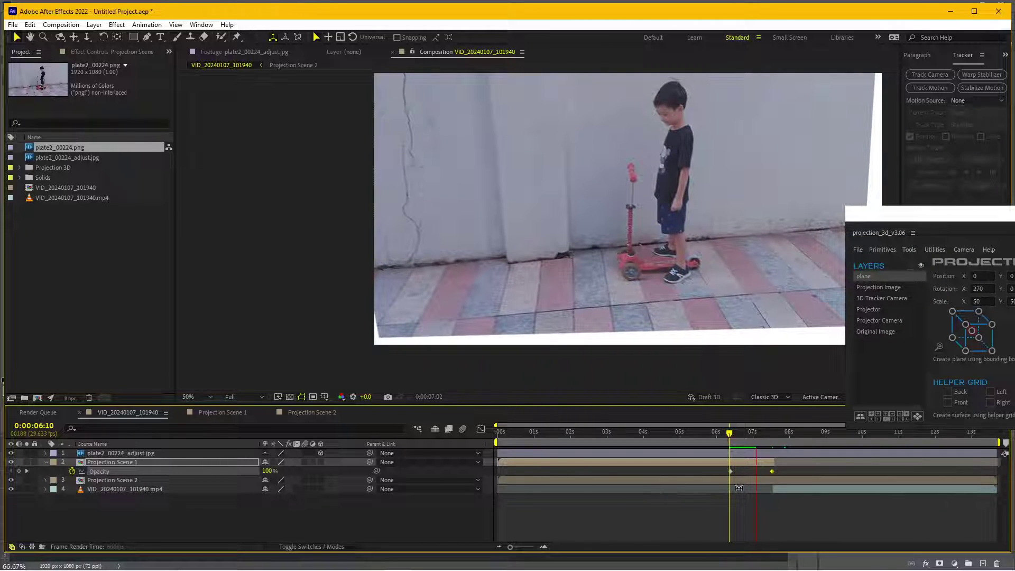
mouse_move(628, 569)
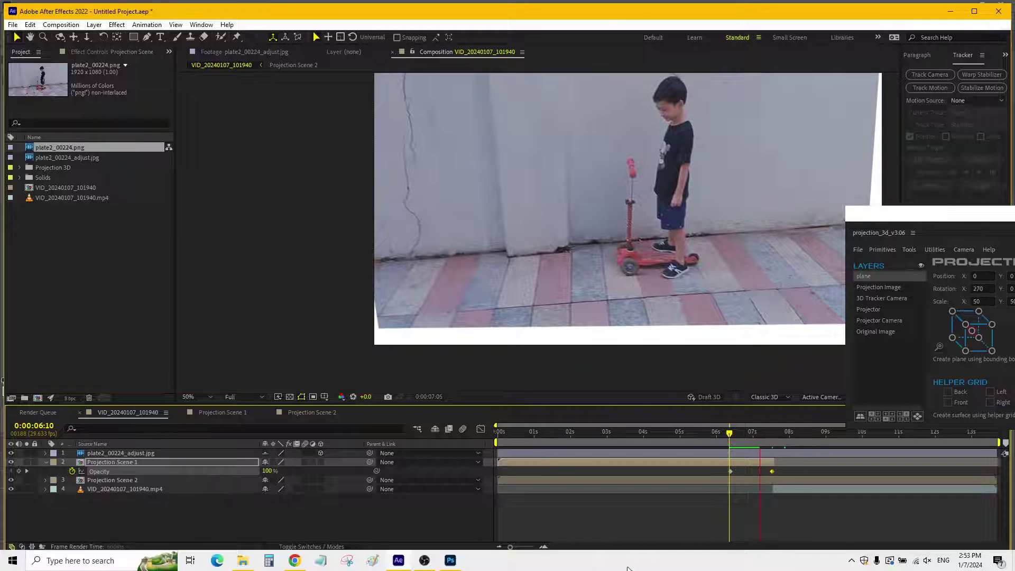
left_click(425, 561)
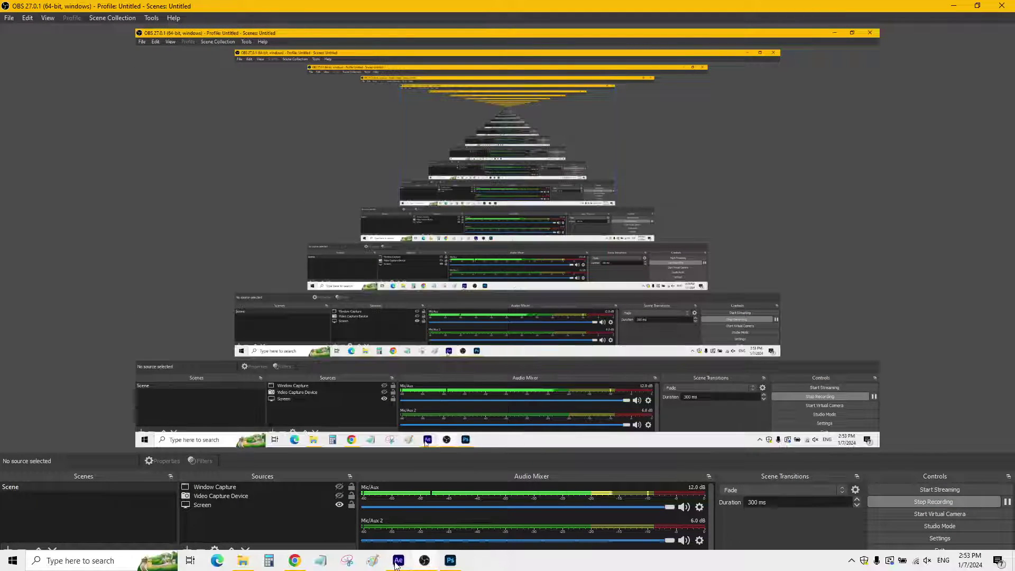
left_click(424, 560)
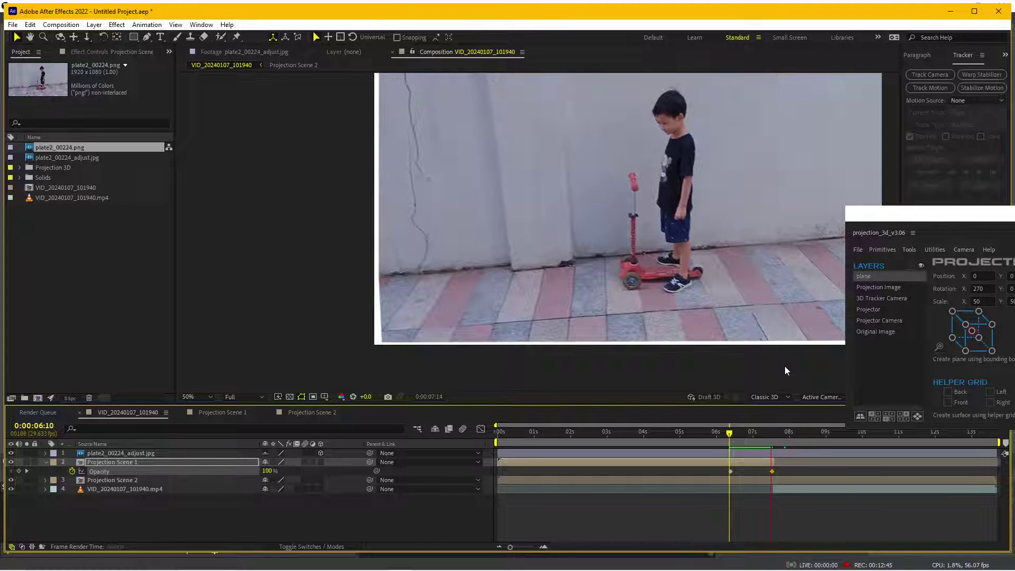
left_click(730, 435)
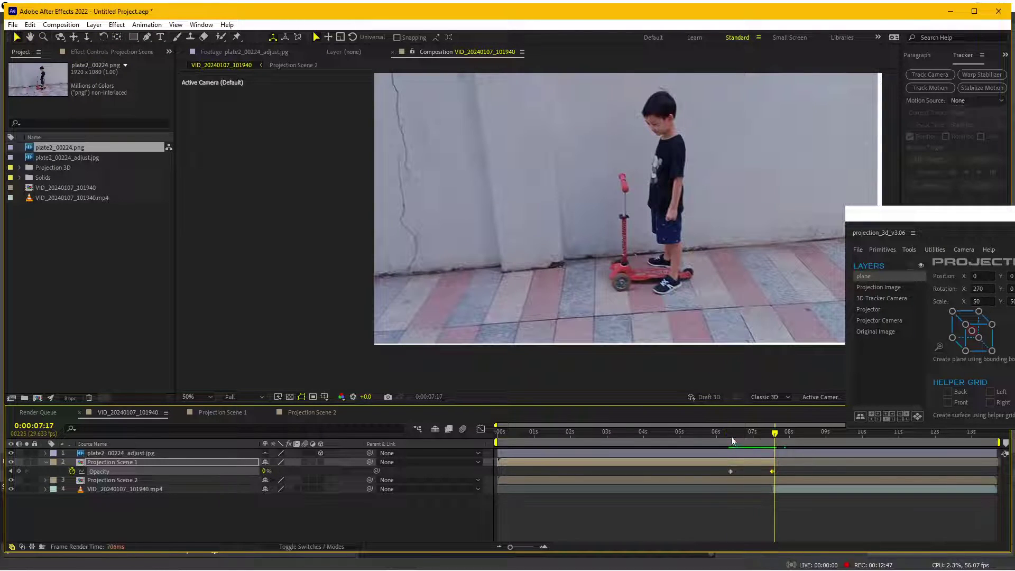
left_click_drag(730, 435, 727, 436)
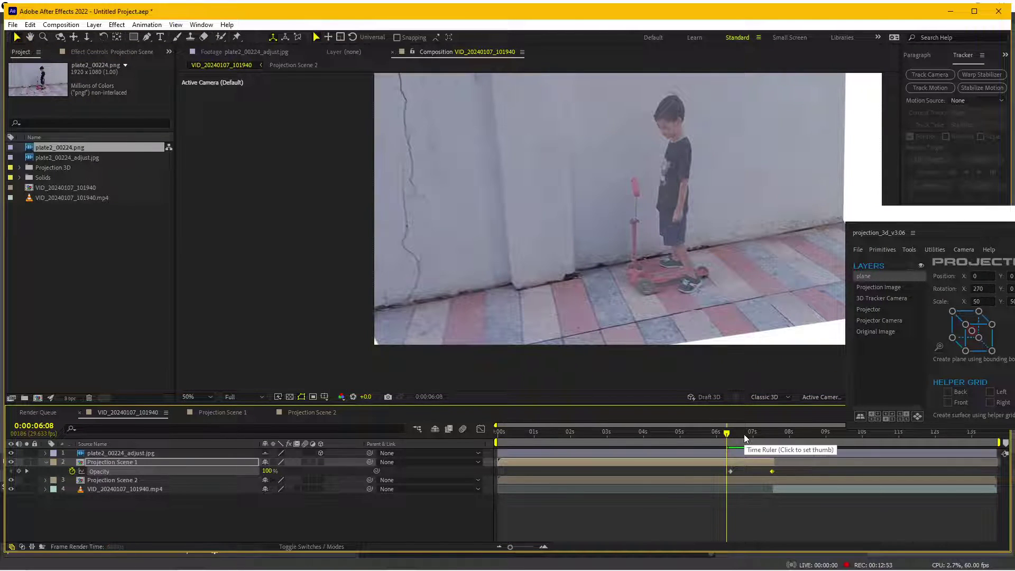
key("space")
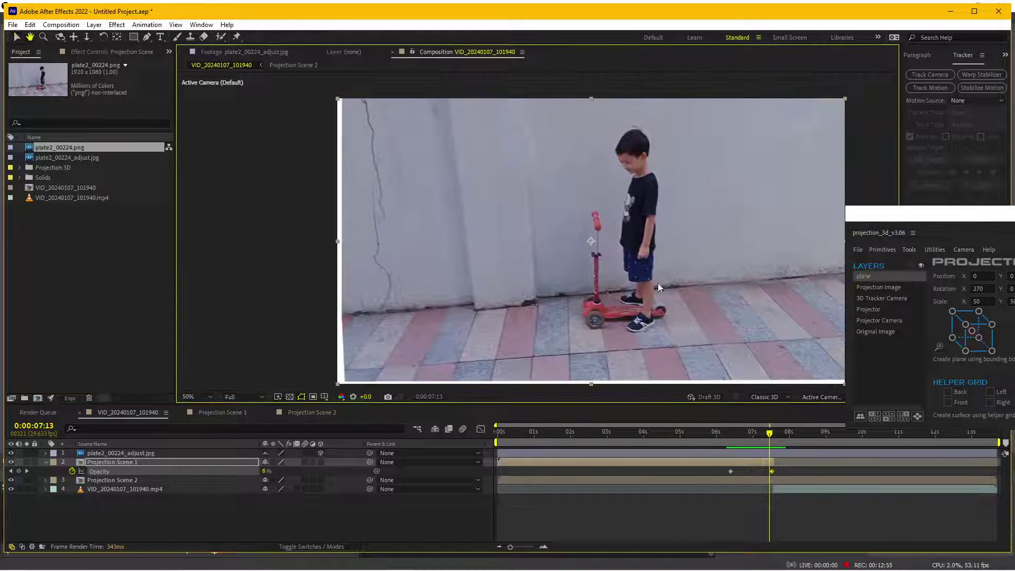
left_click(684, 431)
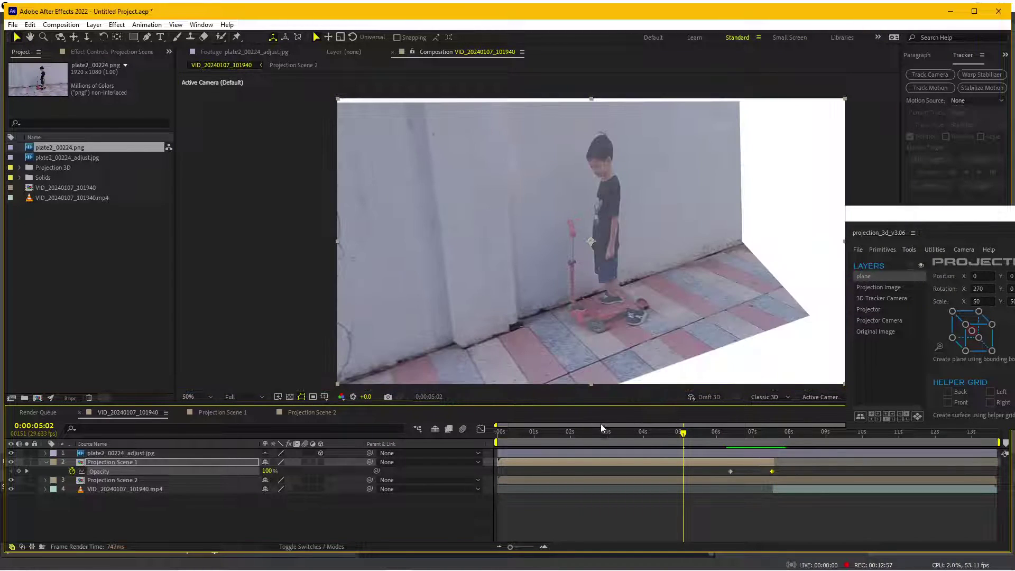
left_click(544, 432)
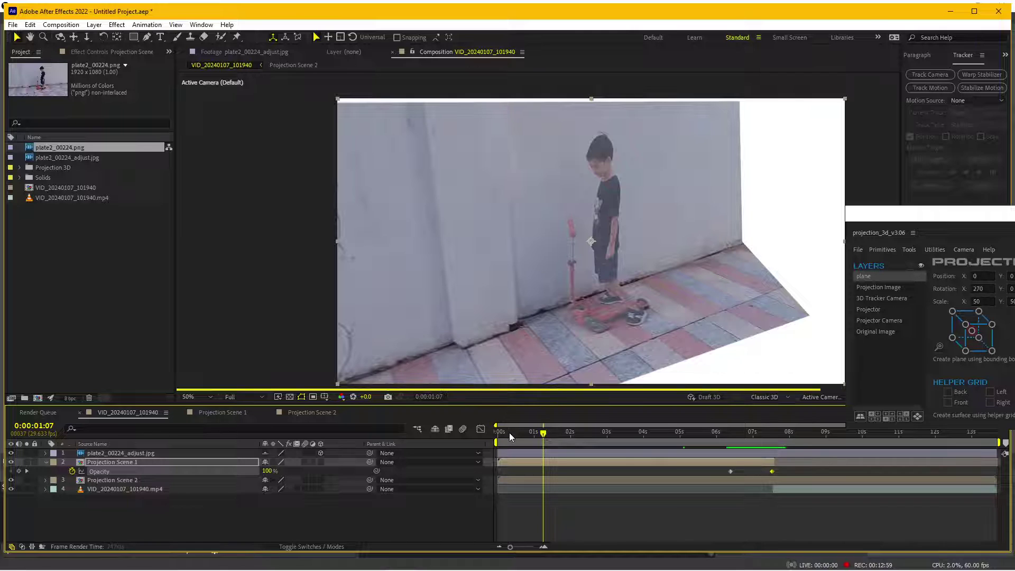
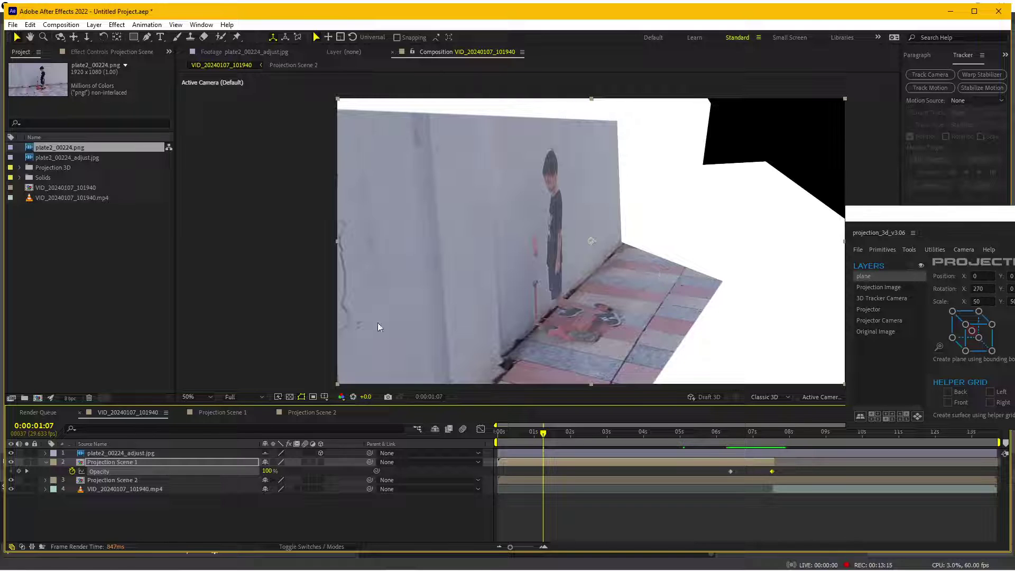
Switch from After Effects to the Photoshop window showing plate_00223.png.
mouse_move(338, 567)
left_click(450, 560)
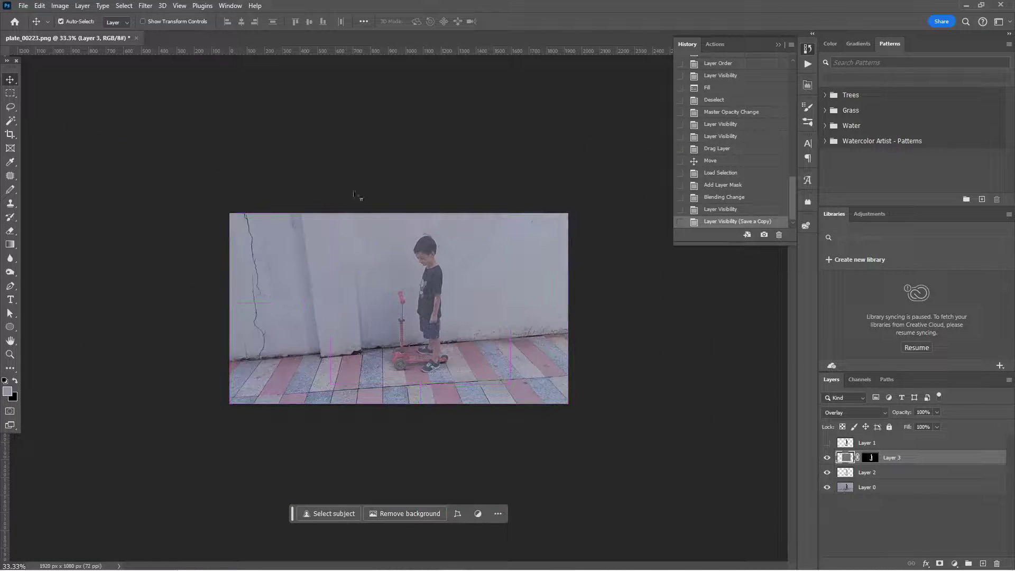
Check the current Image Size of plate_00223.png and close it unchanged.
left_click(23, 5)
mouse_move(55, 7)
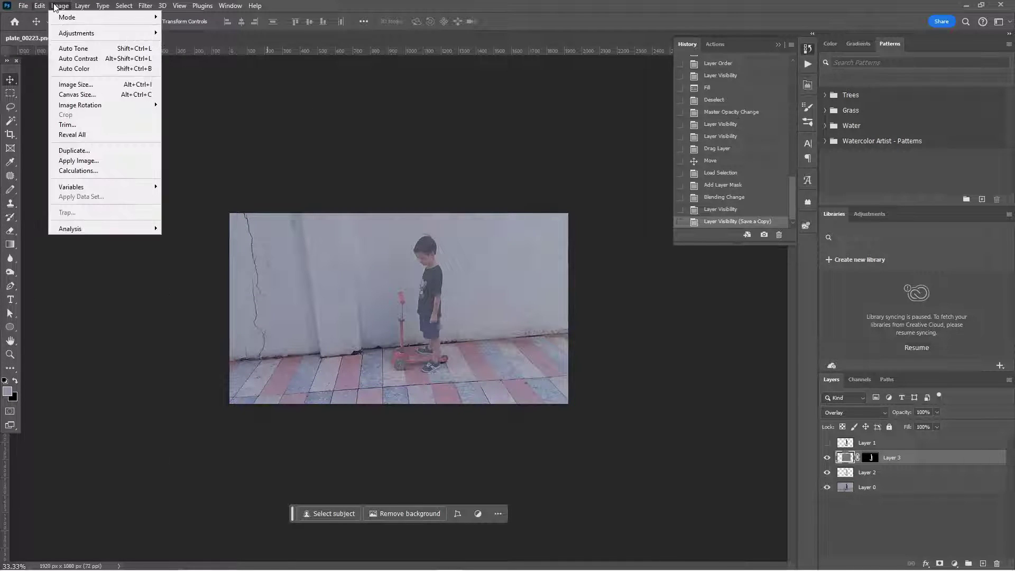
left_click(76, 84)
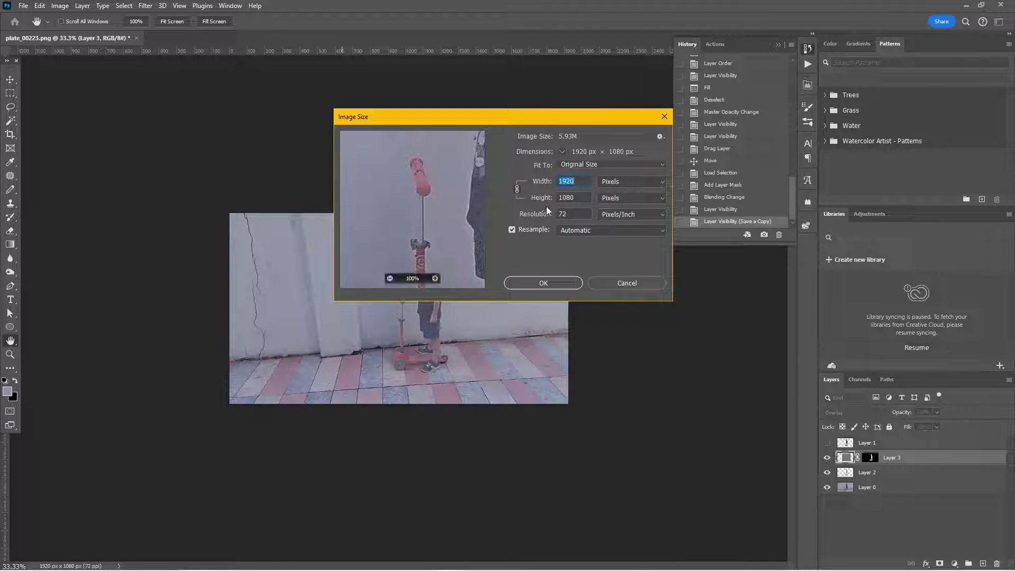
left_click(589, 282)
Enlarge the canvas to 5000 × 5000 px and zoom out to see it all.
left_click(59, 5)
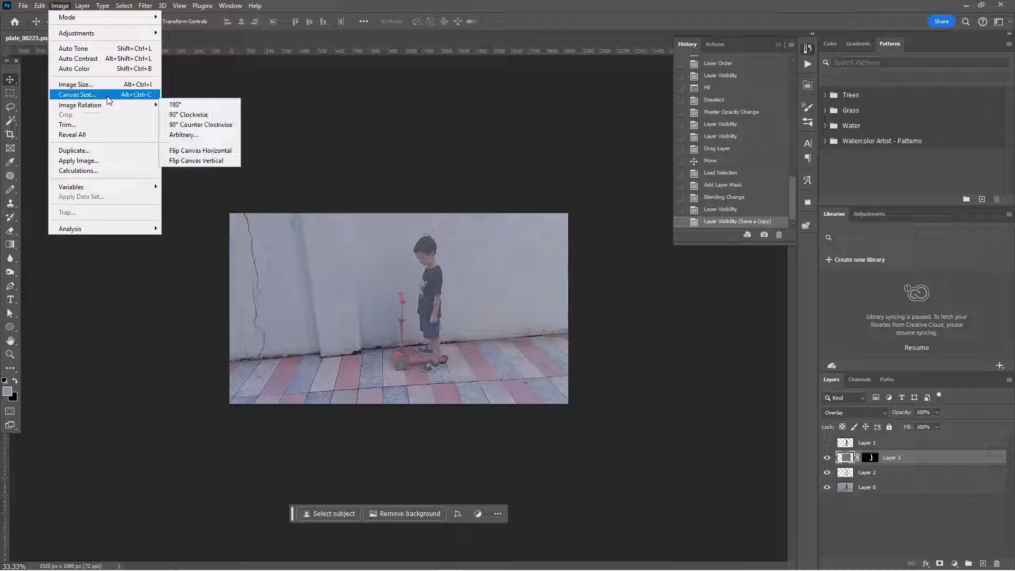
left_click(79, 97)
type("5")
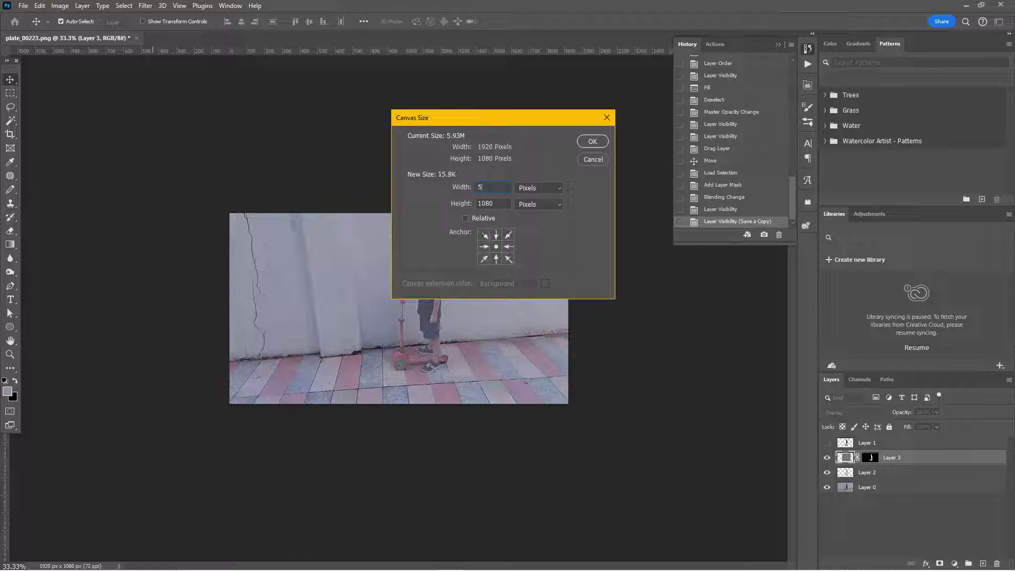
type("000")
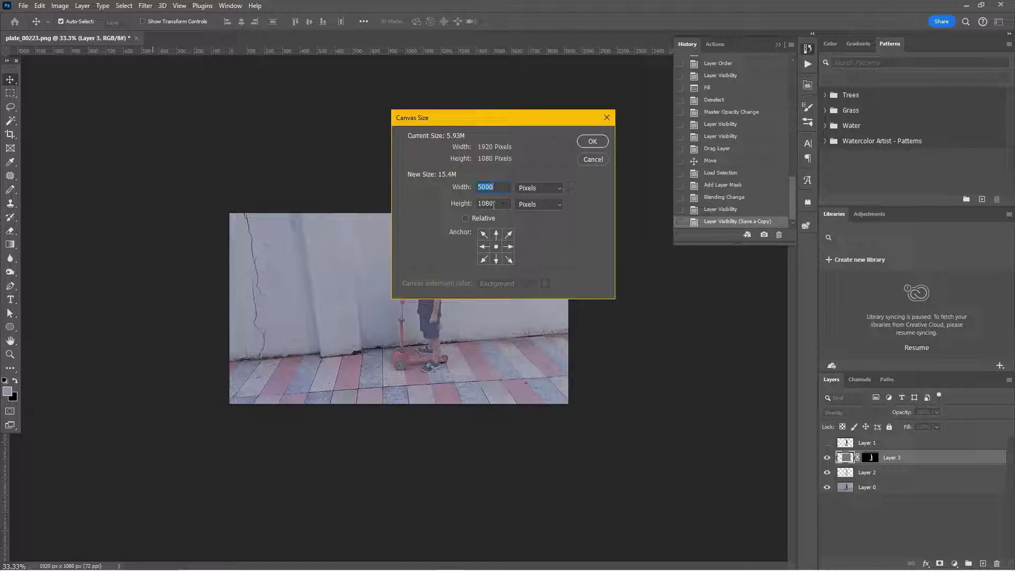
type("3000")
key("Return")
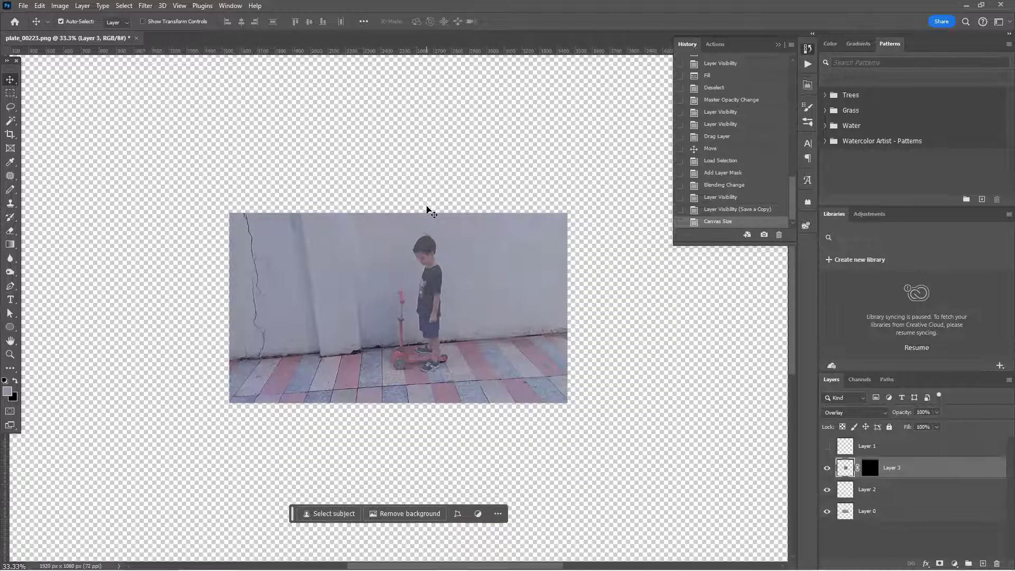
key("ctrl+minus")
key("ctrl+minus")
key("ctrl+minus")
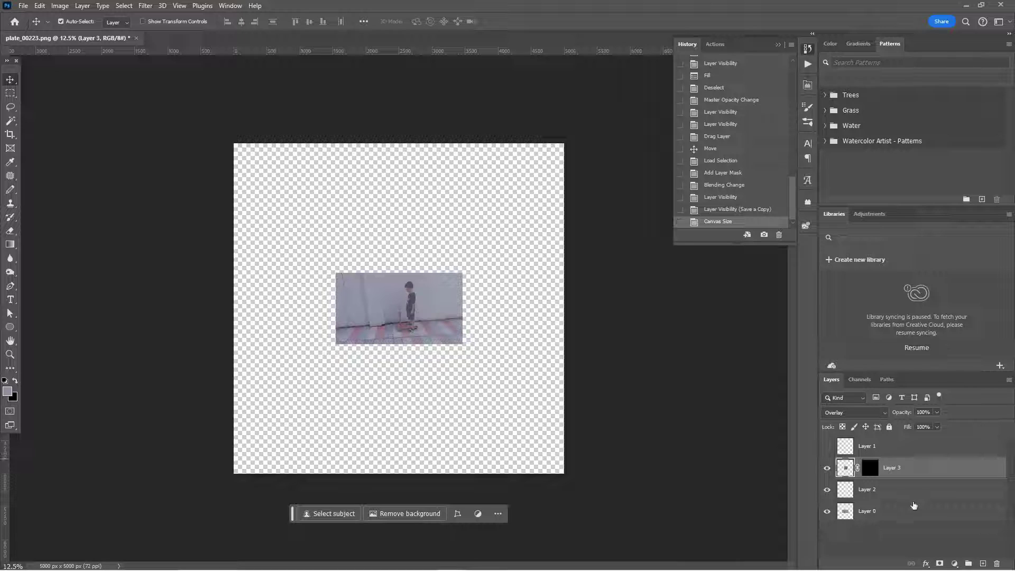
Merge the plate layers into Layer 1, then add a copy beneath it slid left along the wall.
key("alt+bracketright")
right_click(903, 517)
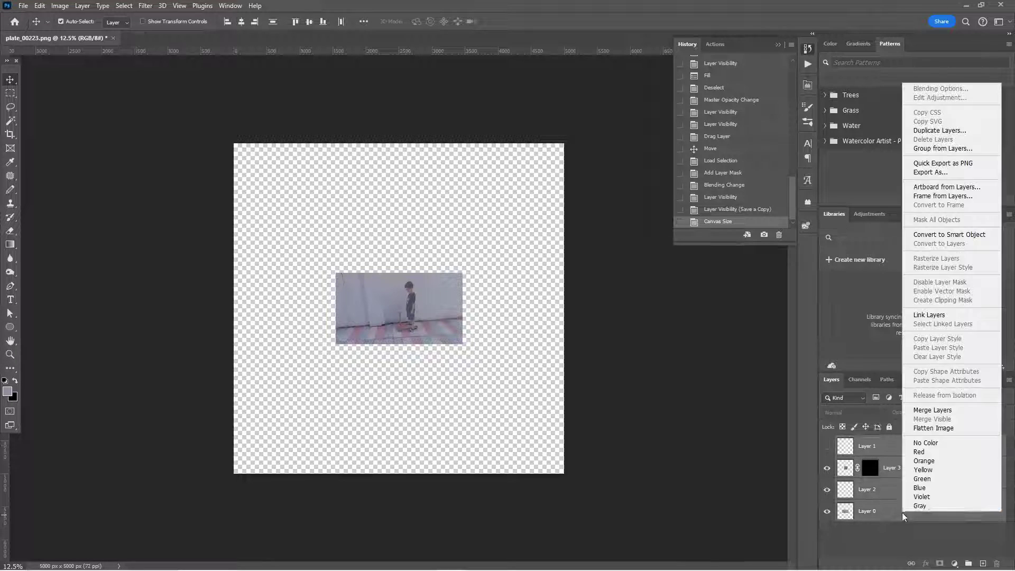
left_click(932, 409)
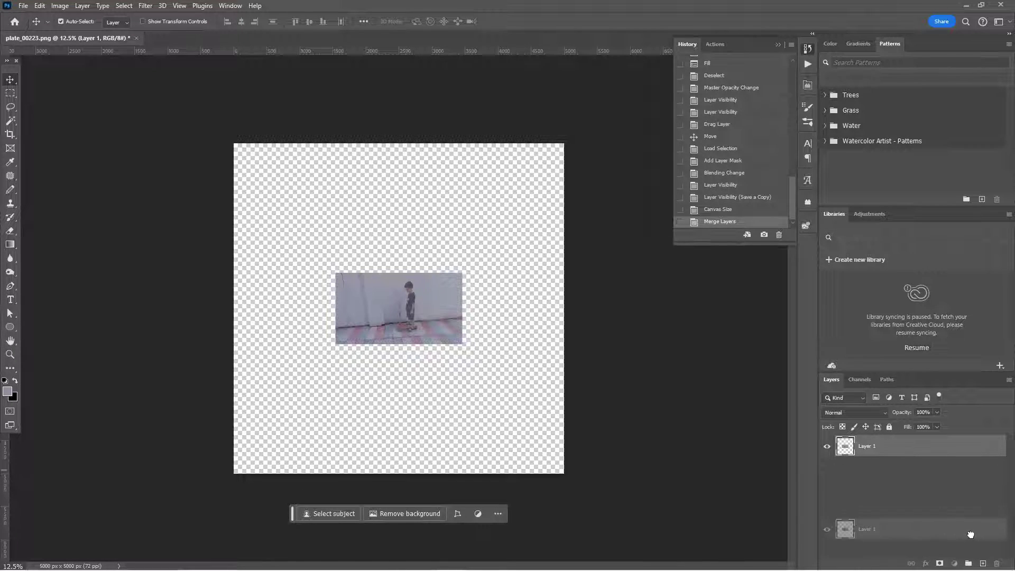
left_click_drag(979, 564, 983, 564)
left_click_drag(396, 322, 467, 322)
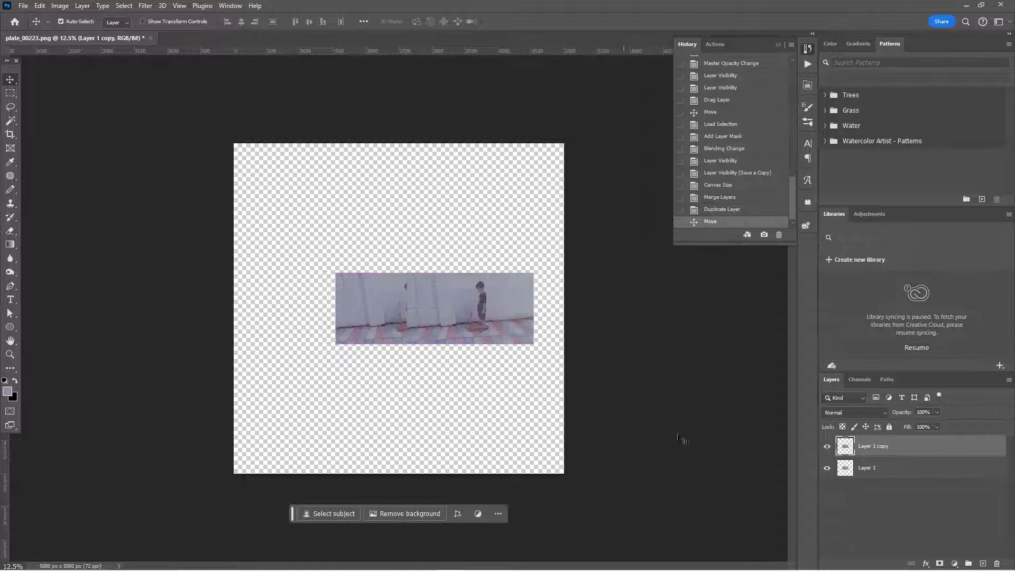
left_click_drag(894, 450, 893, 477)
left_click_drag(500, 329, 472, 318)
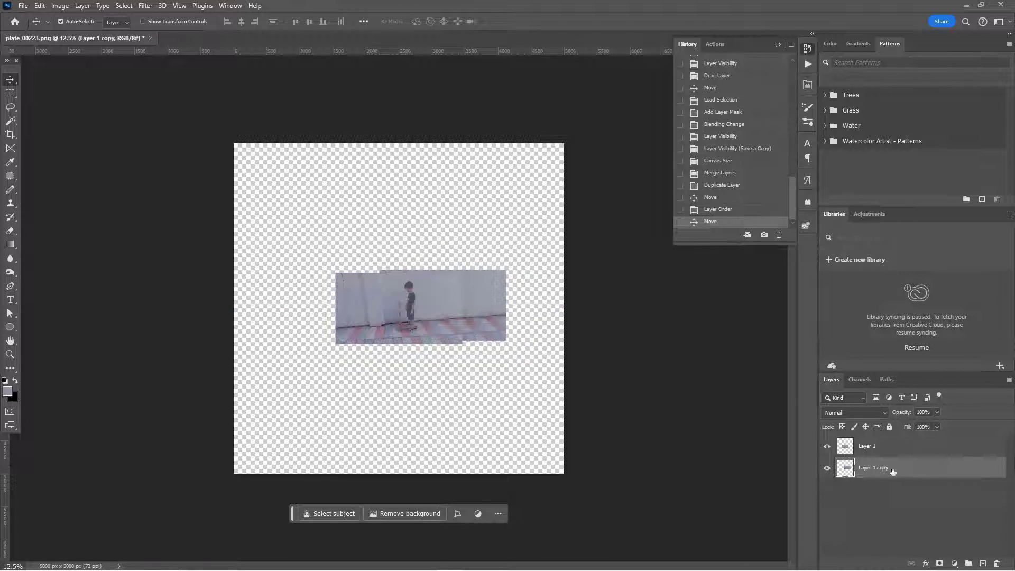
Add two more plate copies, one moved further left and one raised to extend the wall's top.
key("ctrl+j")
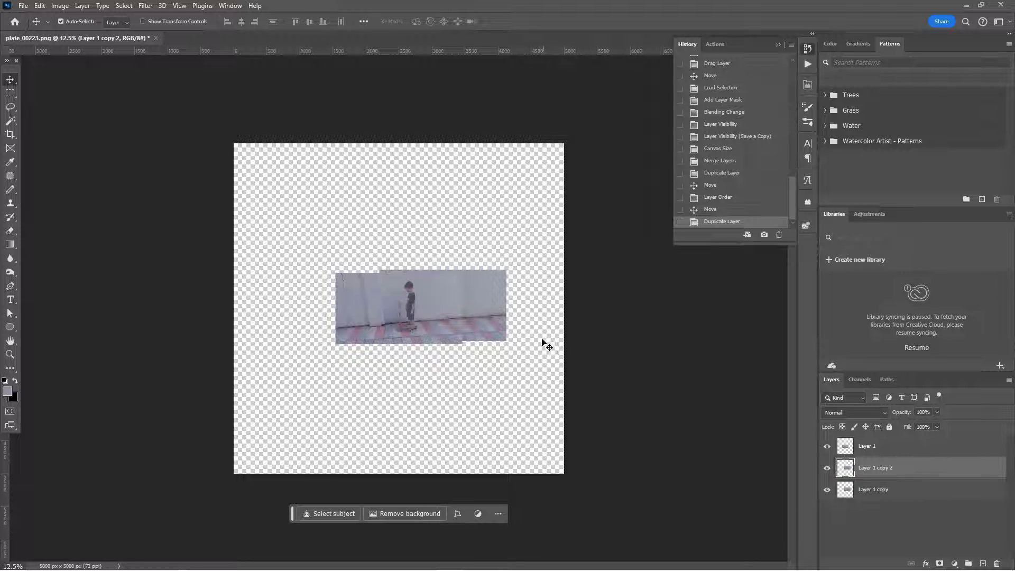
left_click_drag(500, 321, 400, 330)
scroll(399, 329, "up", 1)
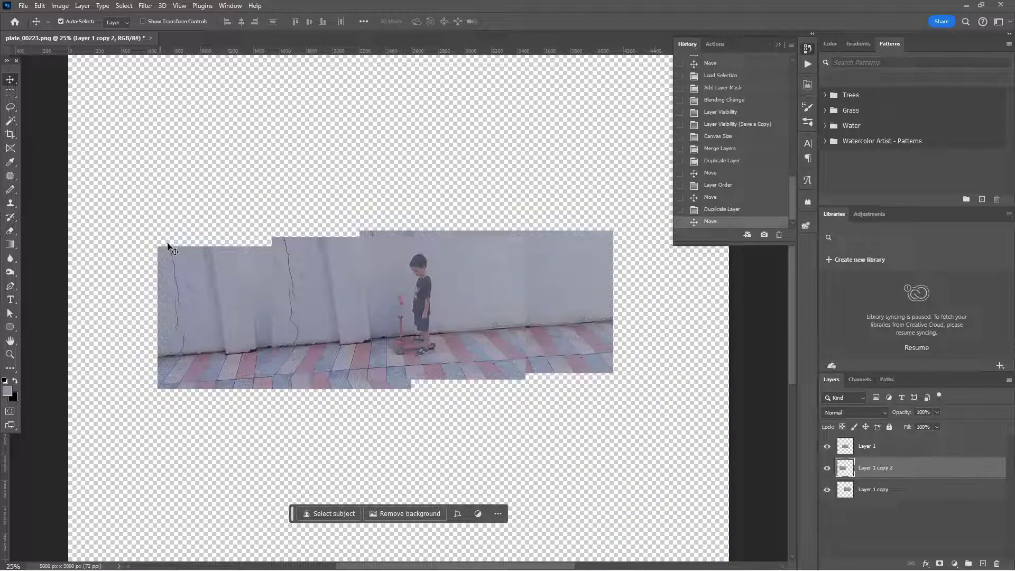
left_click_drag(894, 494, 983, 564)
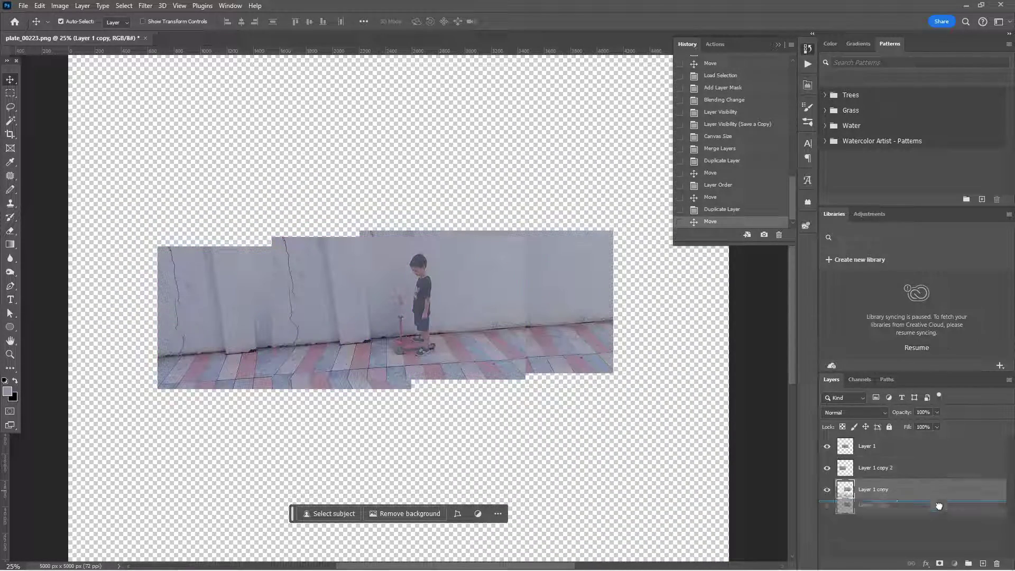
mouse_move(573, 334)
left_mouse_down()
mouse_move(579, 289)
mouse_move(564, 286)
mouse_move(562, 208)
mouse_move(477, 224)
left_mouse_up()
key("ctrl+bracketleft")
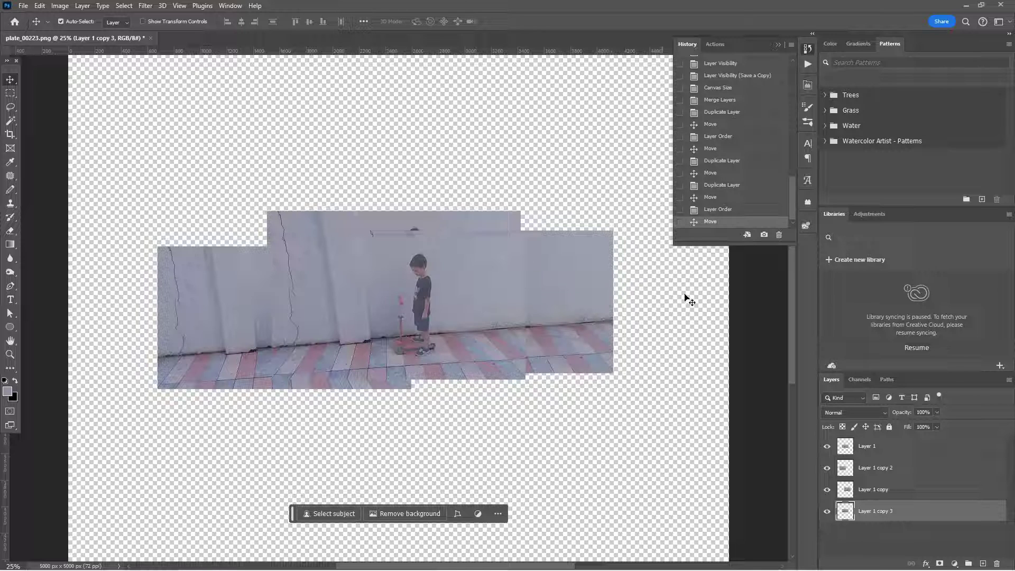
Merge all four plate layers into a single layer.
left_click(905, 453, "shift")
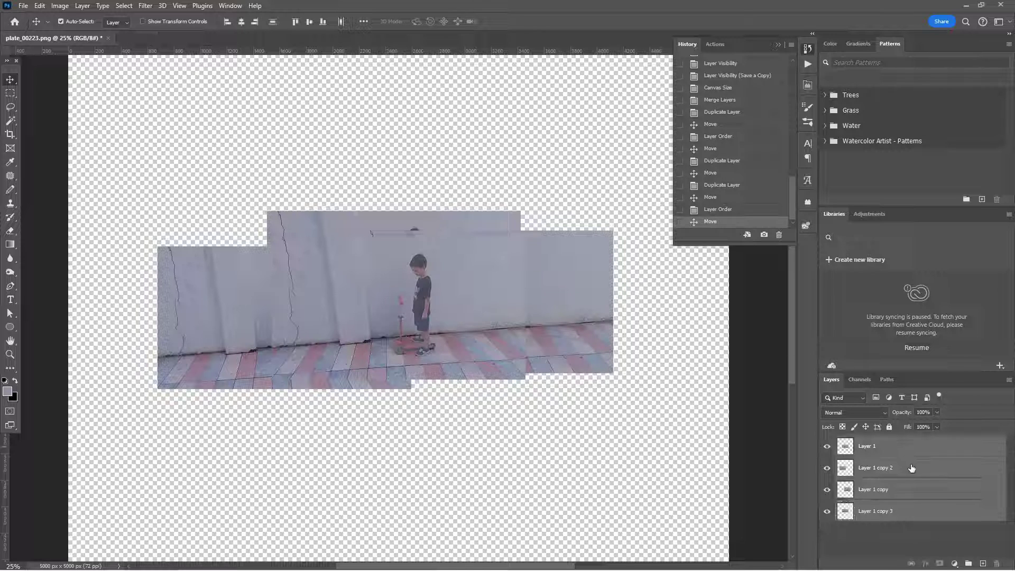
right_click(908, 465)
left_click(936, 364)
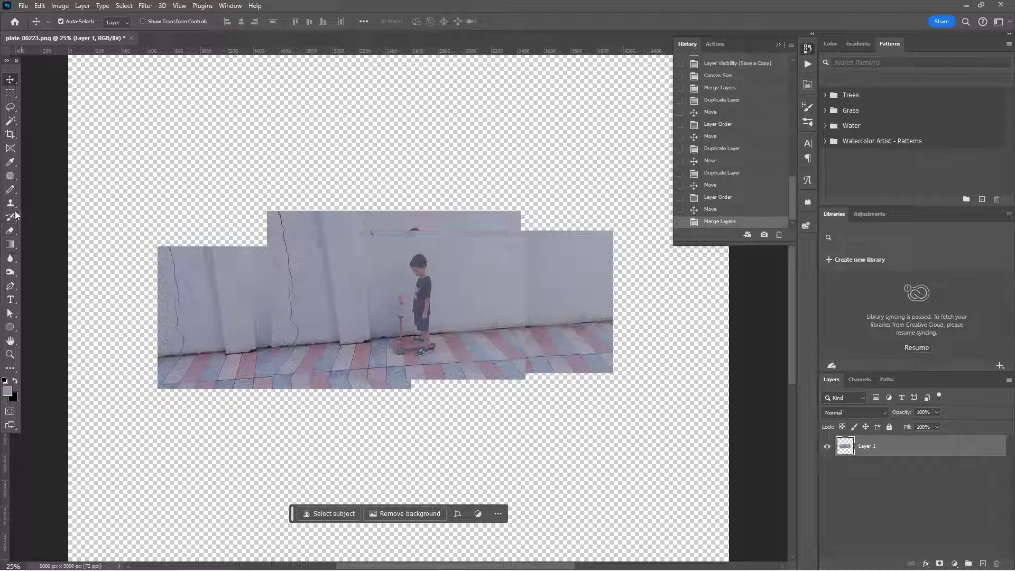
Clone-stamp over the wall seam right of the boy and the baseboard and pavement seams.
left_click(11, 205)
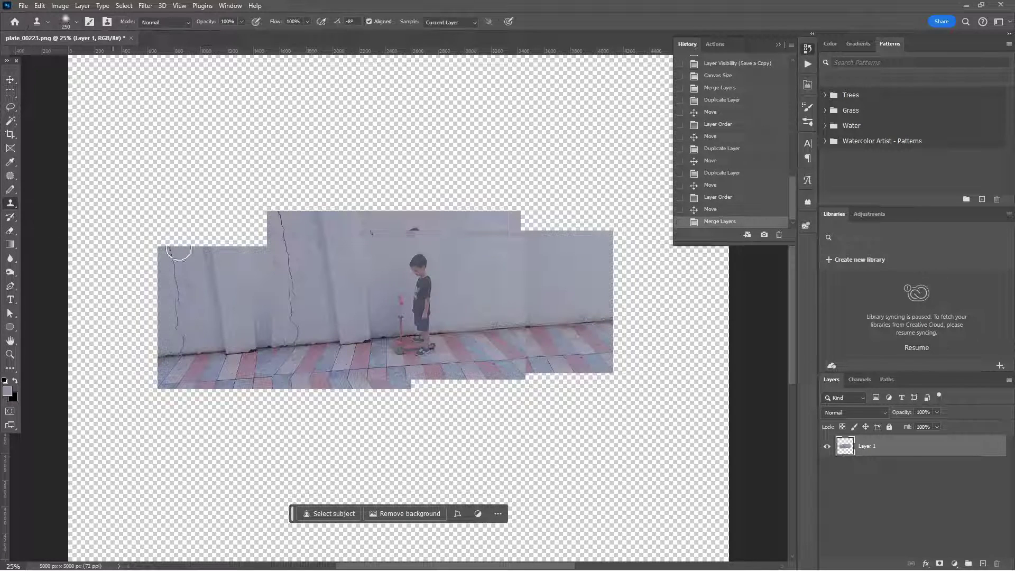
left_click(512, 252, "alt")
mouse_move(527, 250)
left_mouse_down()
mouse_move(524, 286)
mouse_move(511, 273)
mouse_move(537, 262)
left_mouse_up()
left_click_drag(521, 299, 524, 326)
left_click(509, 317, "alt")
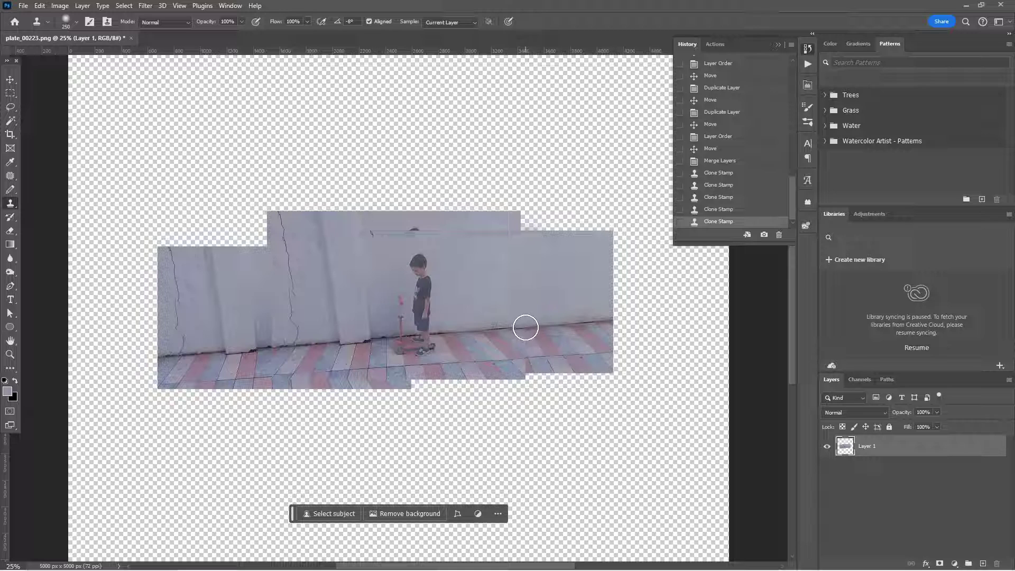
left_click(526, 327)
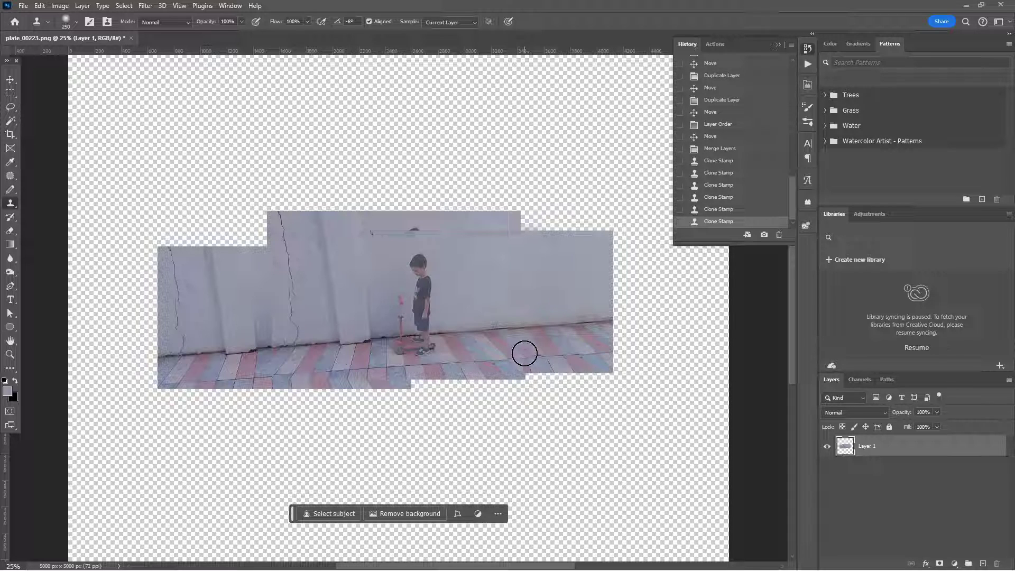
left_click(525, 353)
left_click(528, 351)
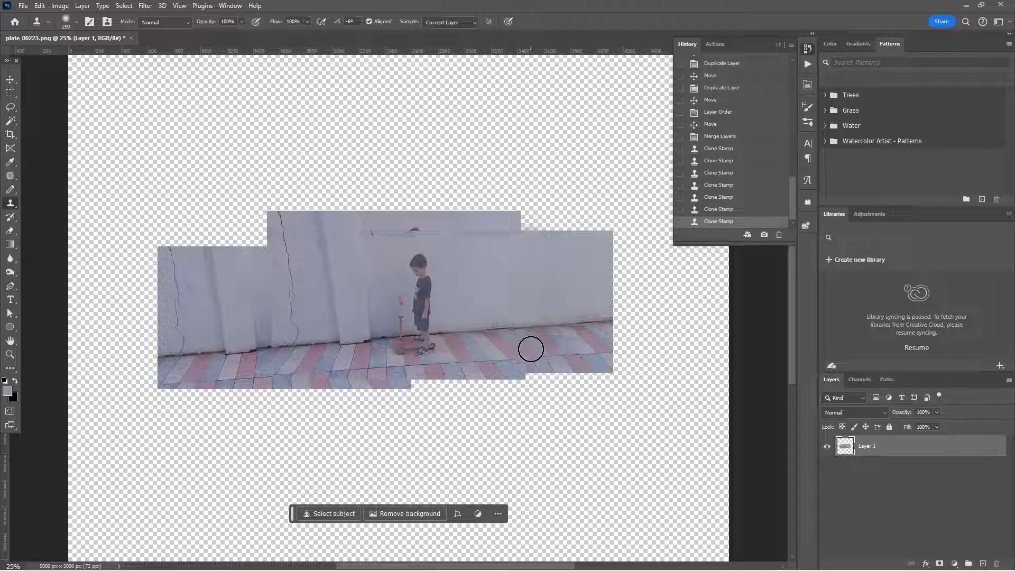
Clone away the upper wall seam above the boy and the dark mark on the wall.
left_click(485, 257)
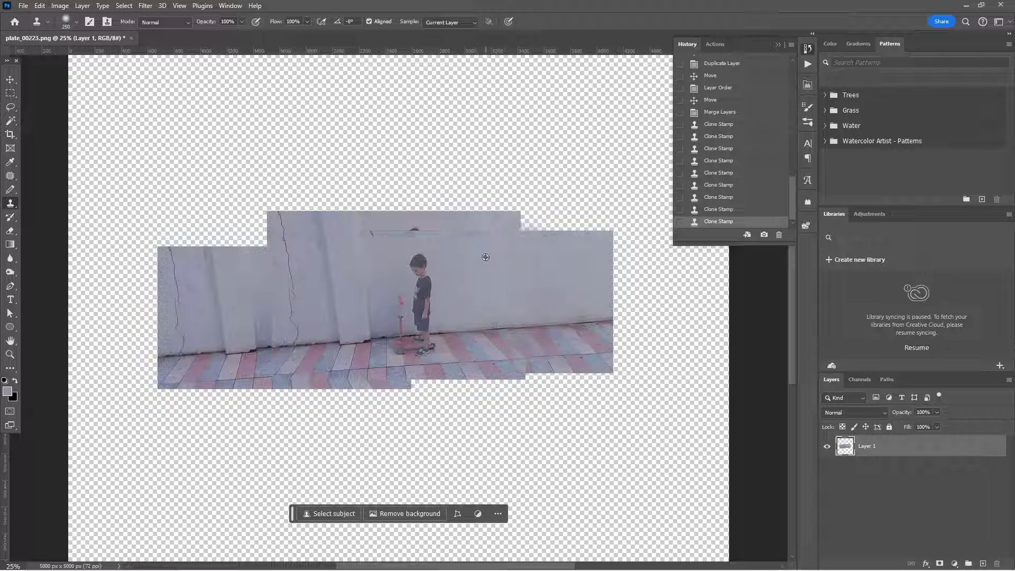
left_click(473, 231)
left_click(498, 233)
left_click(413, 230)
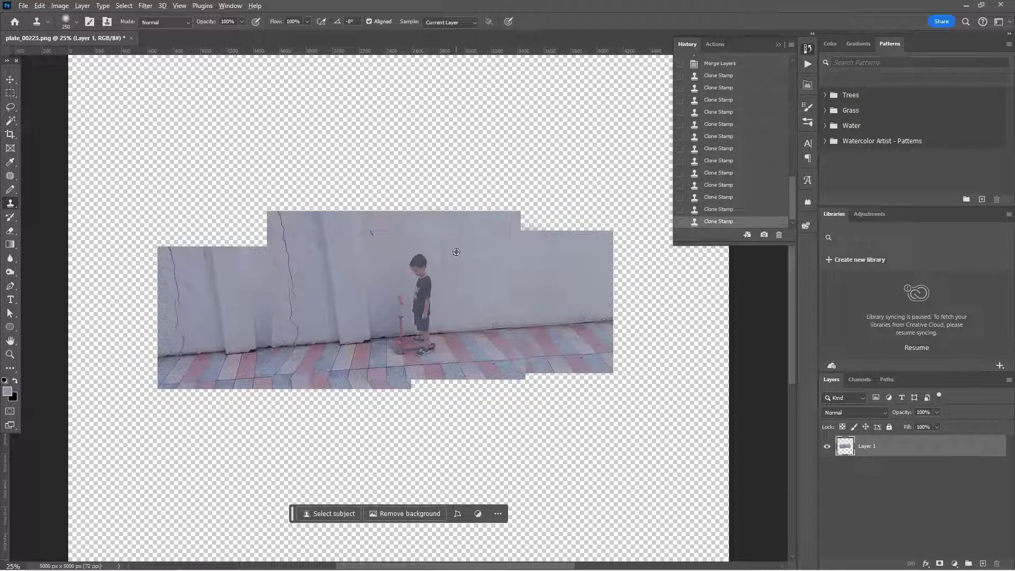
left_click(393, 234)
Open plate2_00224_adjust_extend.jpg from the Painting comes to life folder and inspect it.
left_click(23, 6)
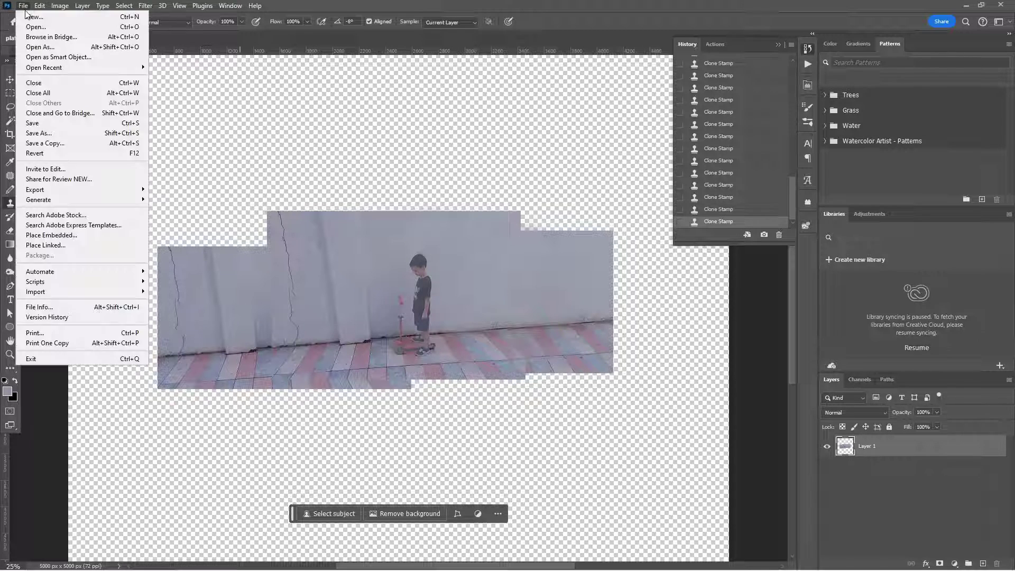
left_click(36, 31)
double_click(294, 103)
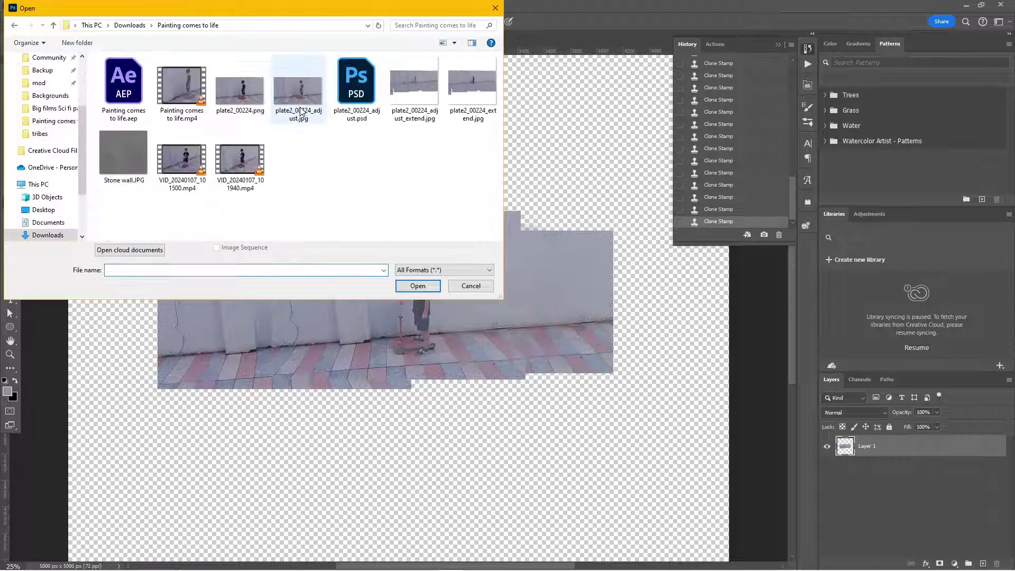
double_click(414, 92)
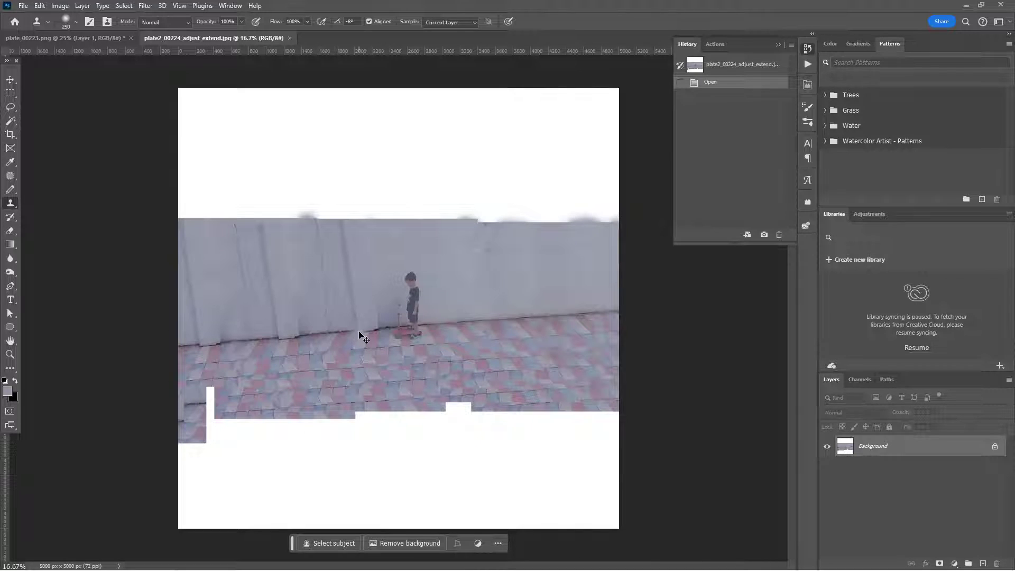
scroll(364, 338, "up", 2)
scroll(364, 338, "up", 1)
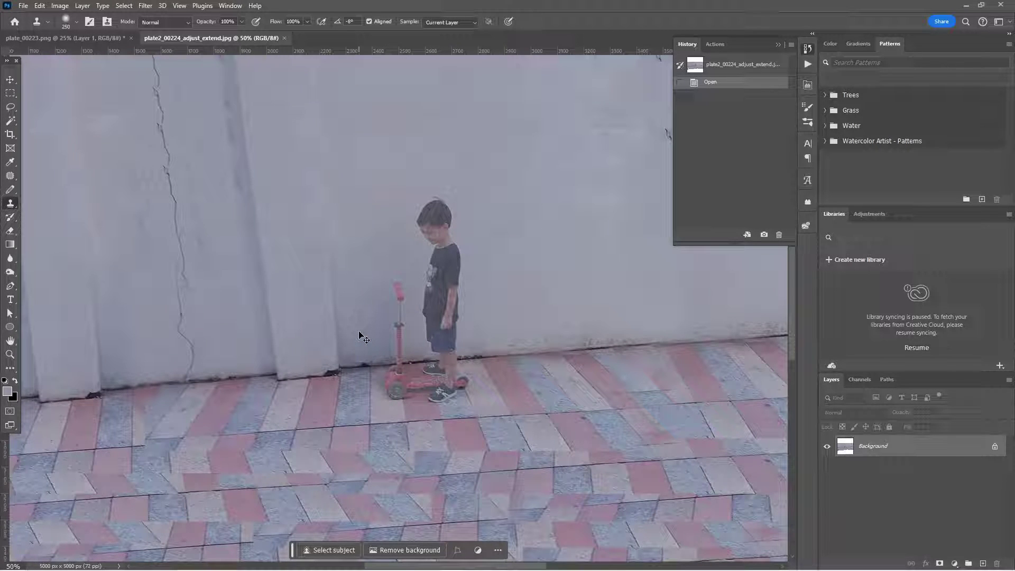
scroll(359, 334, "down", 2)
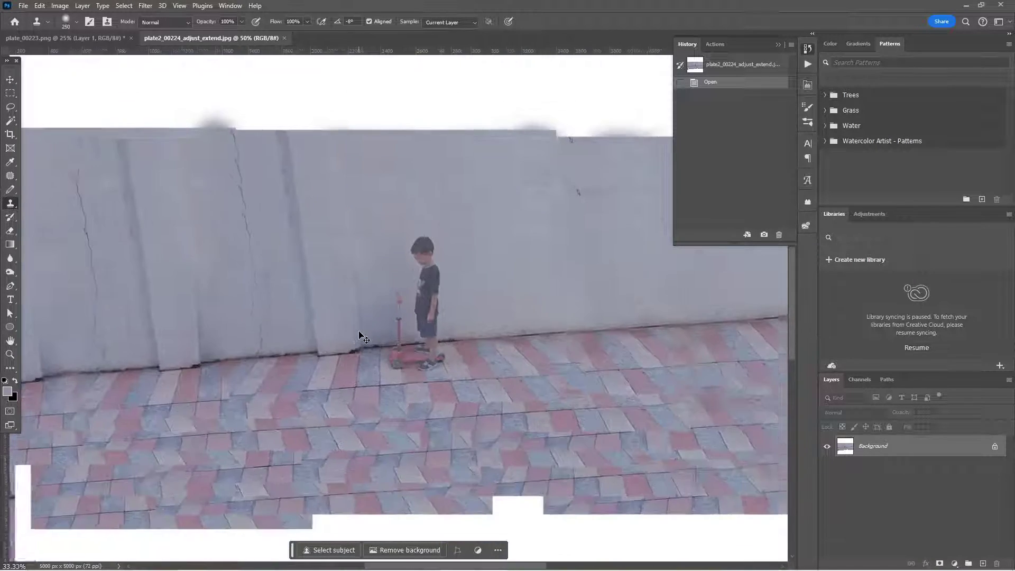
scroll(339, 326, "down", 1)
Open plate2_00224_extend.jpg and zoom in and out to inspect the boy.
left_click(24, 6)
left_click(26, 30)
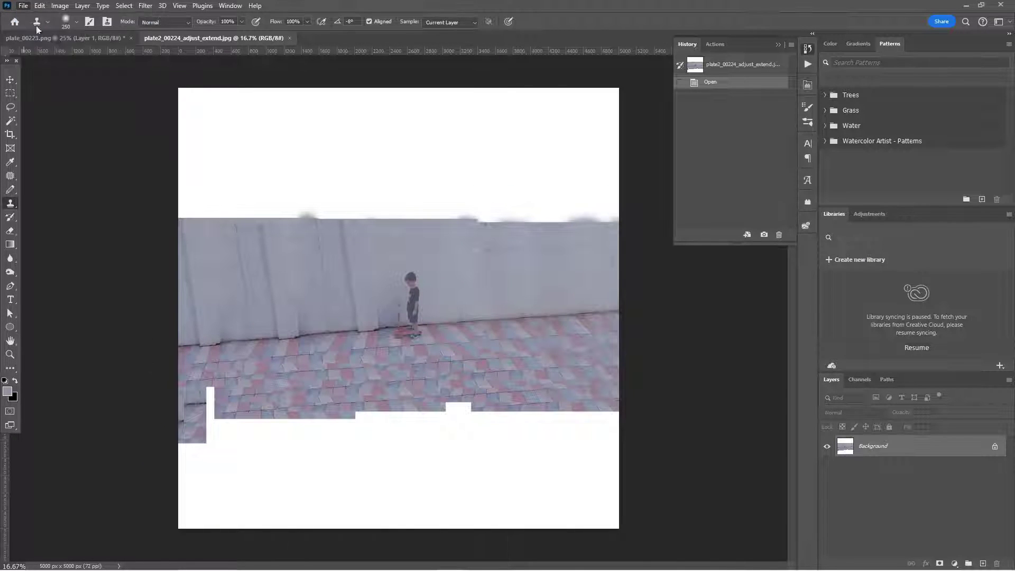
double_click(467, 84)
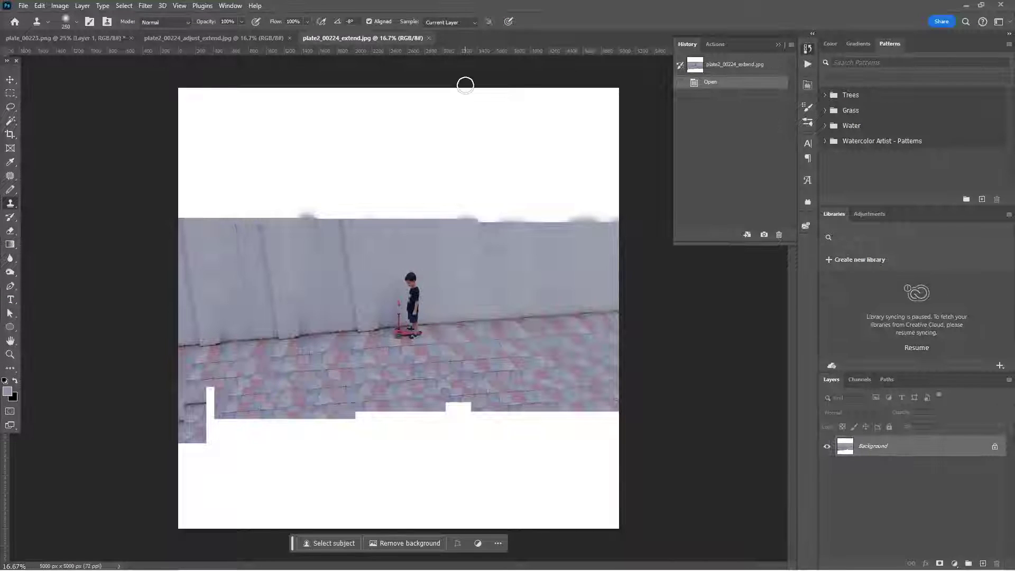
key("ctrl+plus")
key("ctrl+plus")
key("ctrl+plus")
key("ctrl+plus")
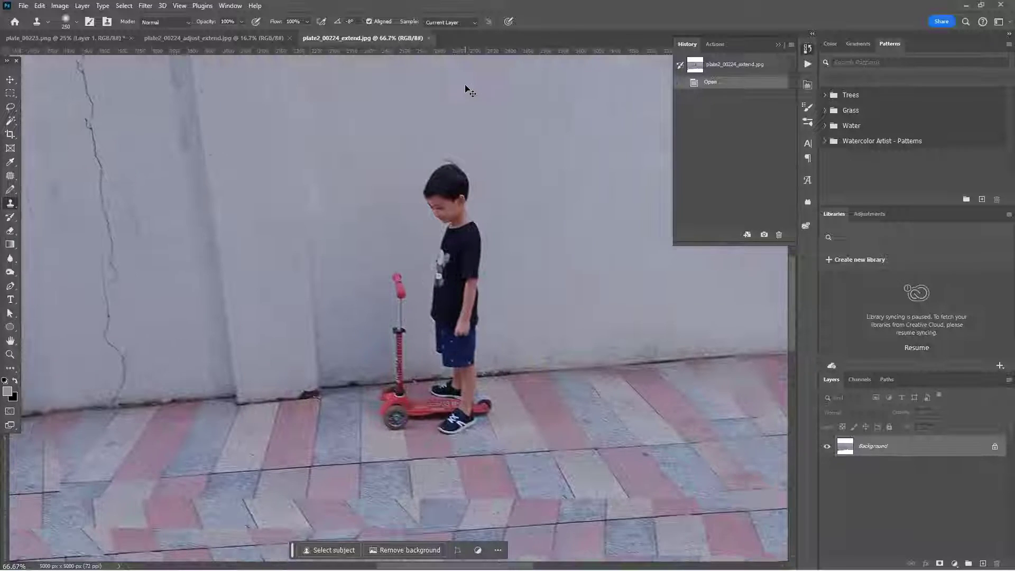
key("ctrl+minus")
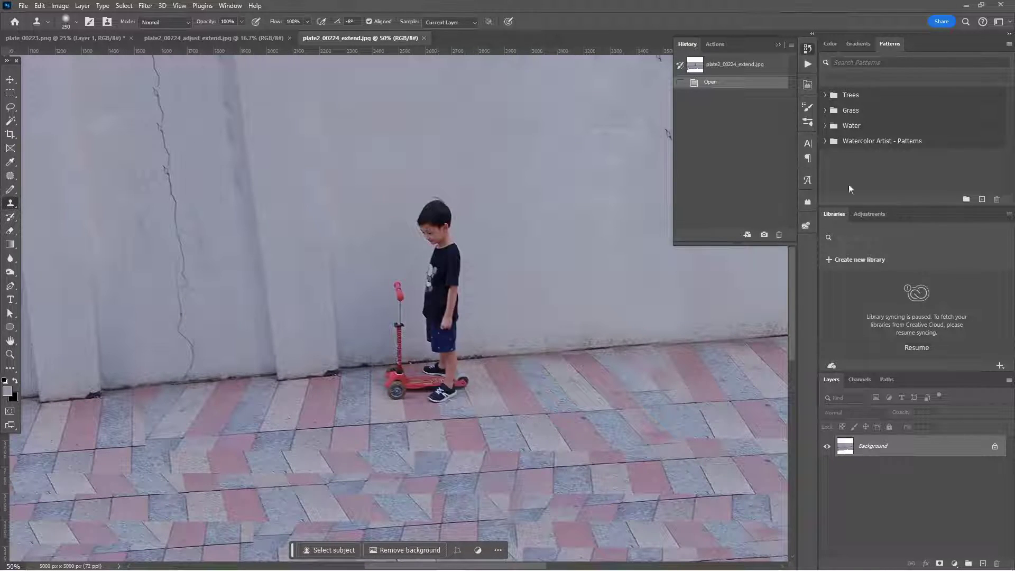
Quit Photoshop, then replace plate2_00224_adjust.jpg with plate2_00224_adjust_extend.jpg for Projection Scene 1.
left_click(1001, 5)
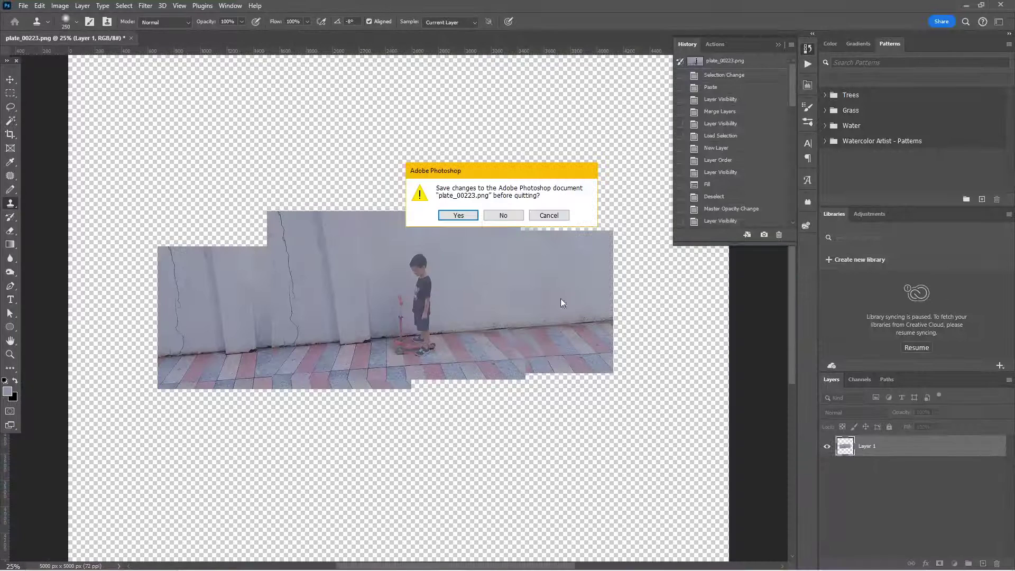
left_click(505, 217)
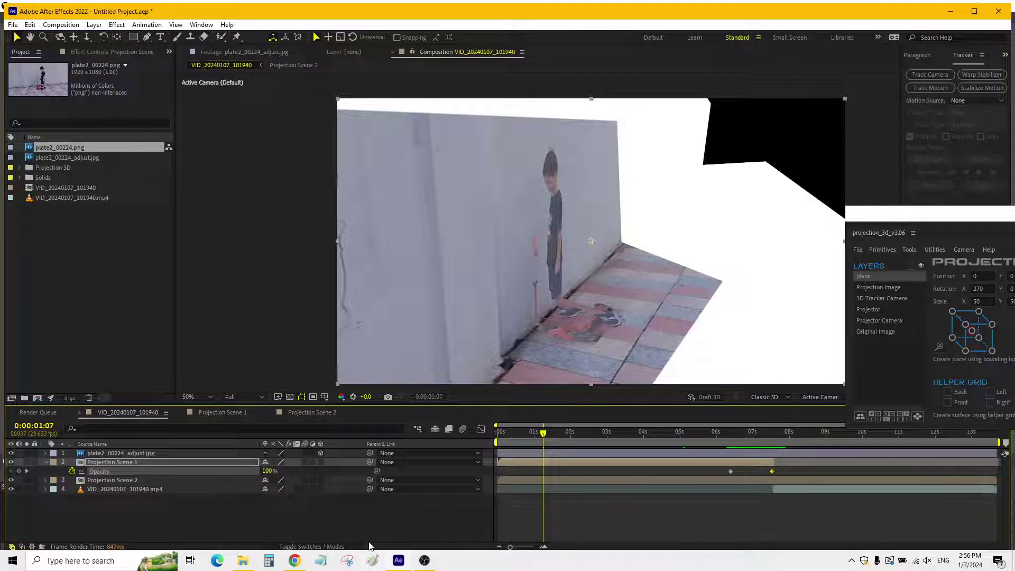
left_click(222, 412)
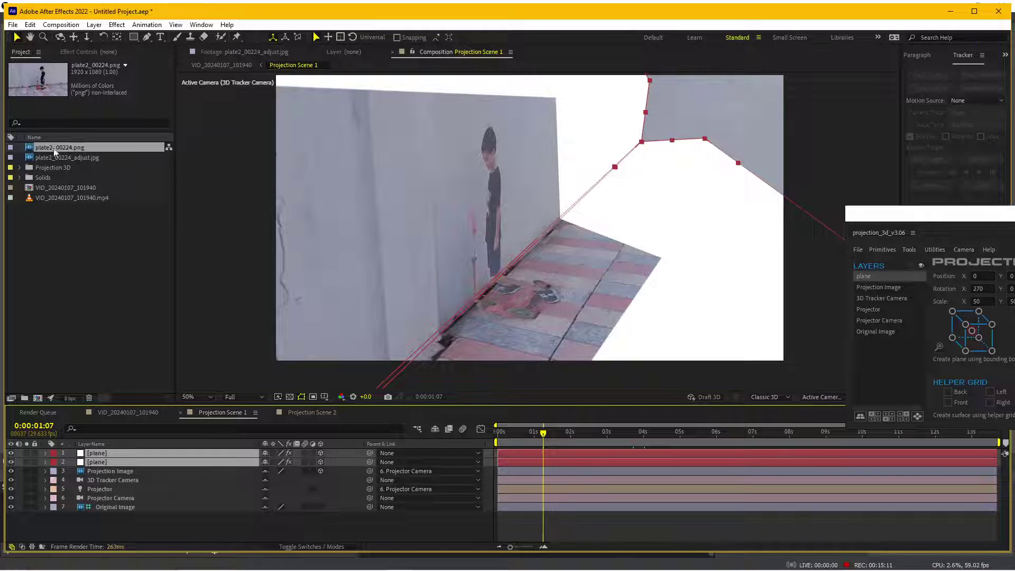
left_click(61, 158)
right_click(61, 159)
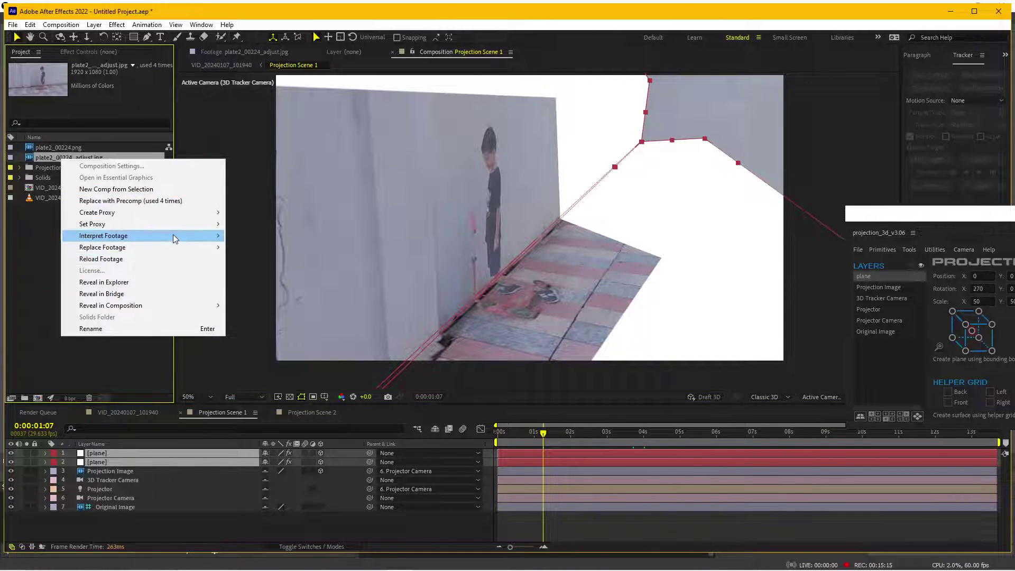
mouse_move(168, 251)
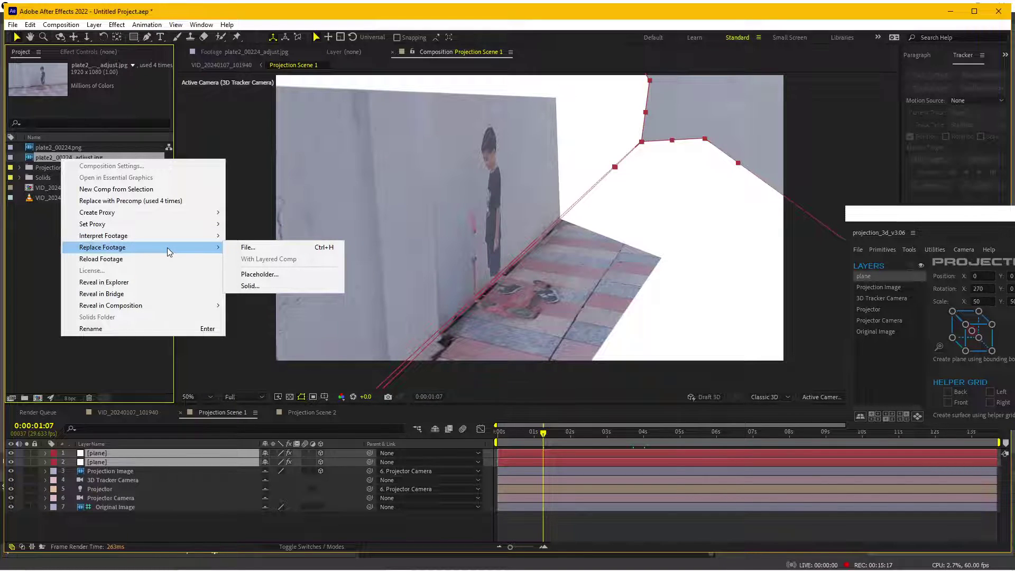
left_click(248, 248)
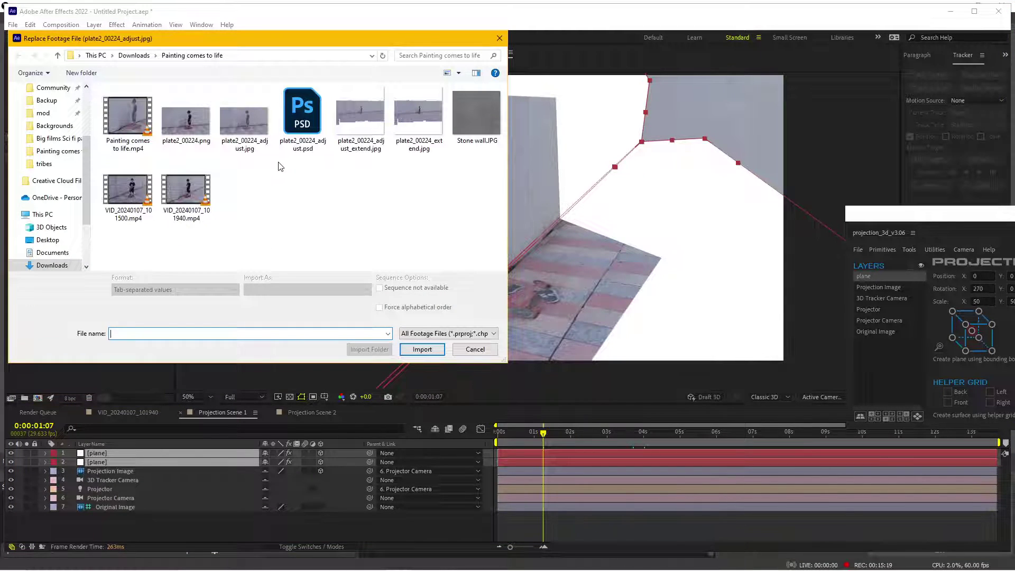
double_click(385, 155)
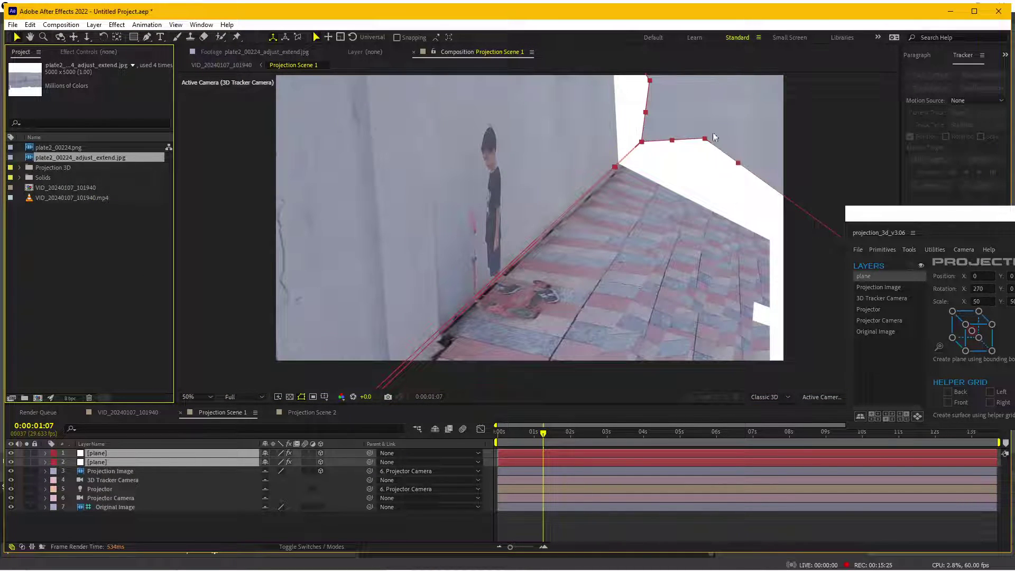
Replace plate2_00224.png with plate2_00224_extend.jpg for Projection Scene 2.
left_click(312, 412)
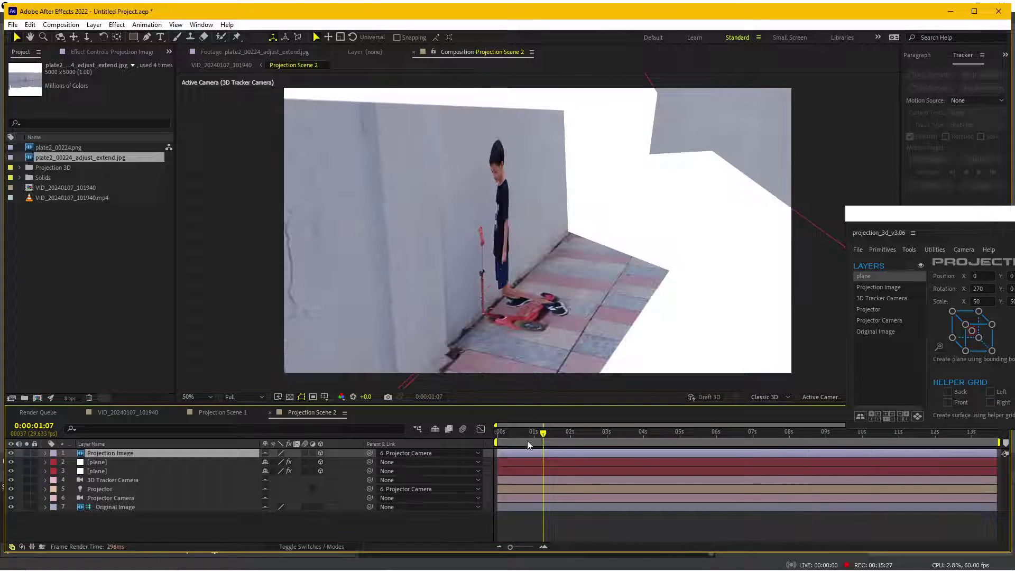
right_click(69, 147)
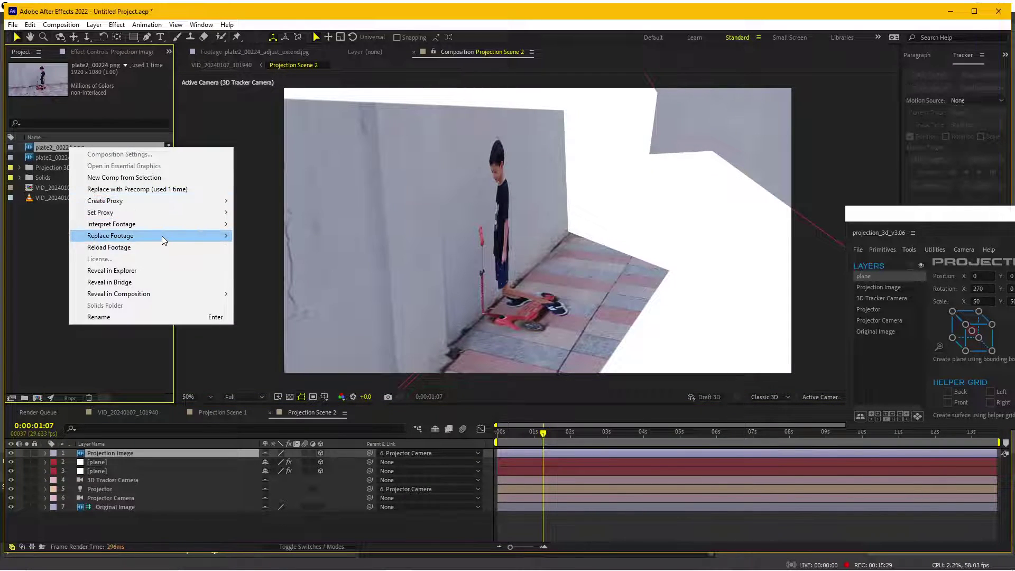
mouse_move(162, 236)
left_click(265, 237)
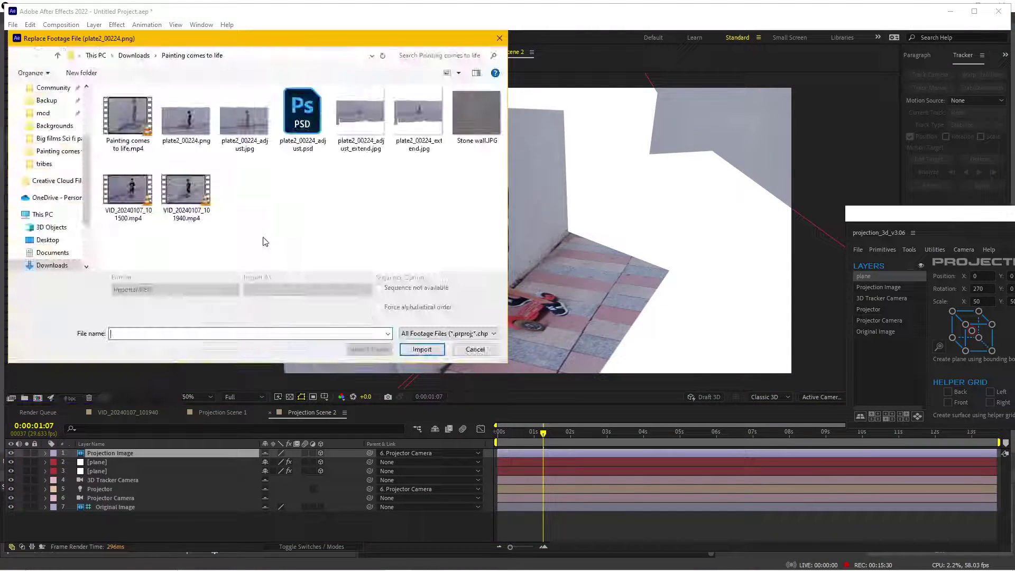
double_click(407, 122)
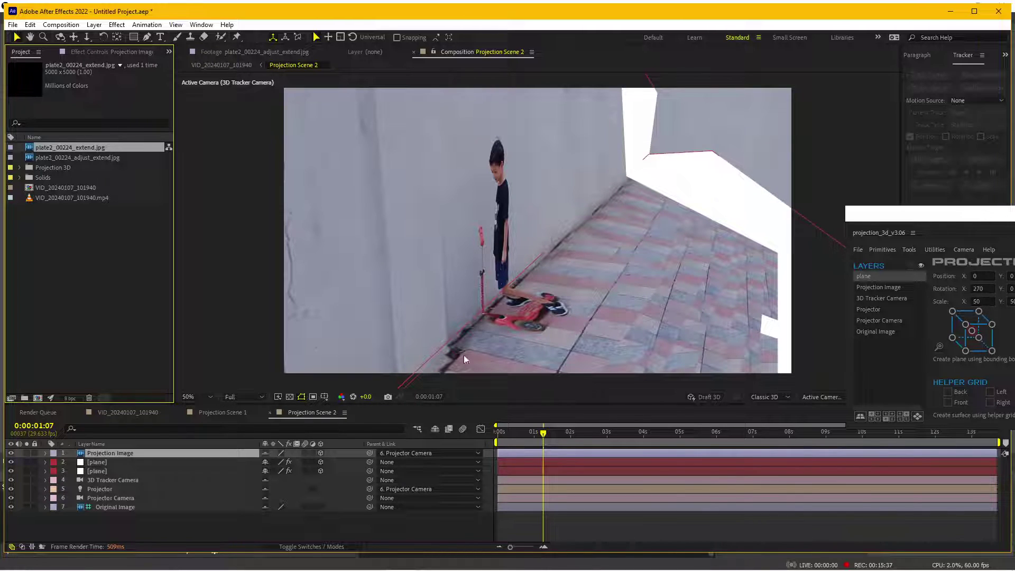
Nest VID_20240107_101940 into a new comp and set Position and Scale keyframes at 0s.
left_click(120, 411)
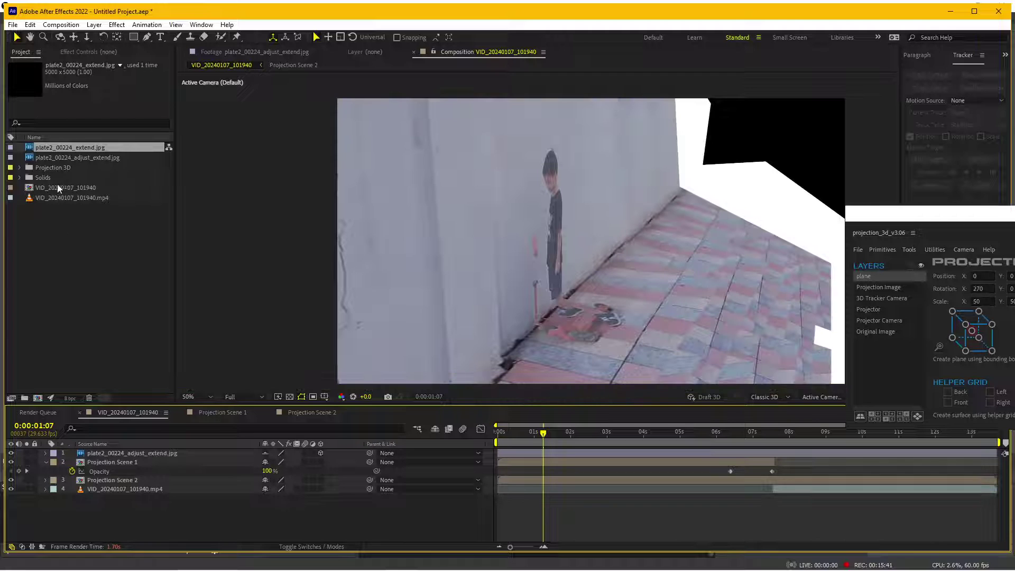
left_click_drag(57, 187, 38, 399)
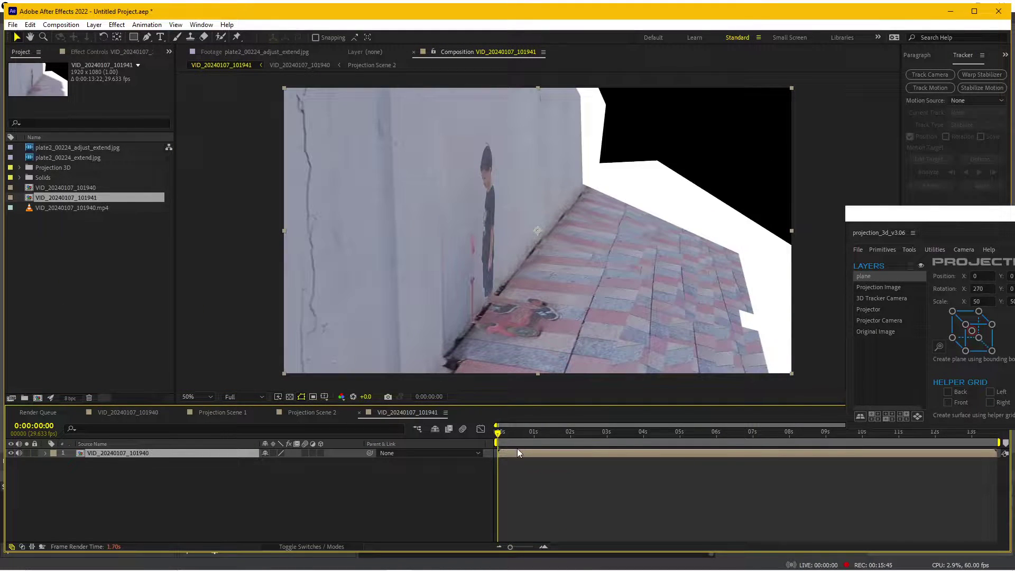
key("s")
key("shift+p")
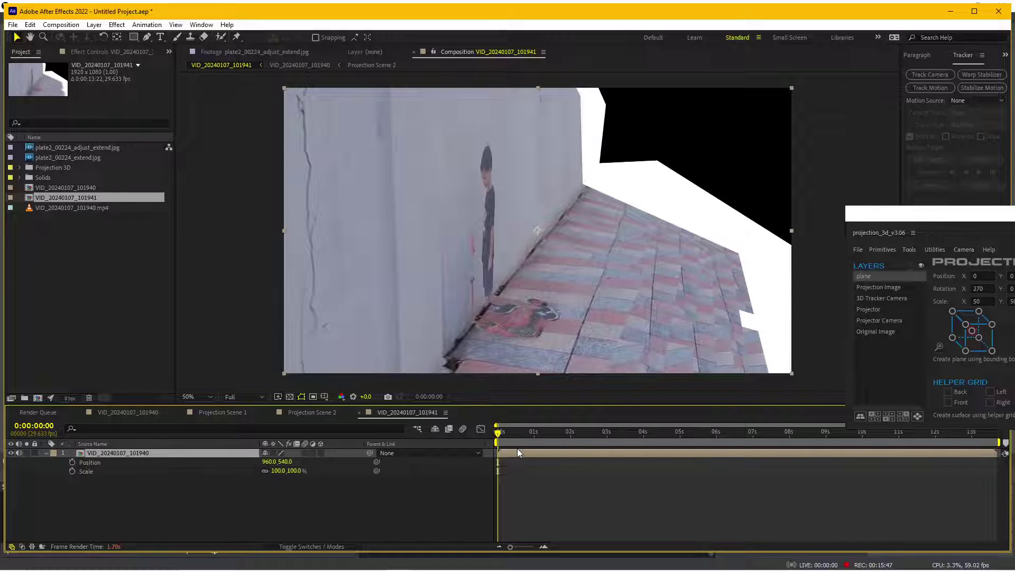
left_click(73, 463)
left_click(73, 471)
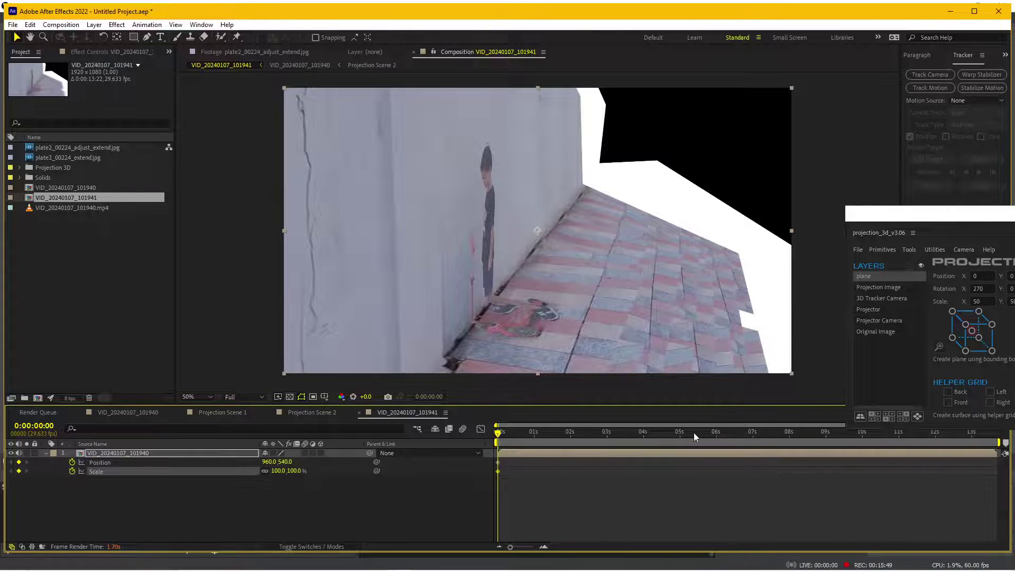
Add Position and Scale keyframes at 0:00:07:16, then return to the start.
left_click_drag(695, 437, 773, 443)
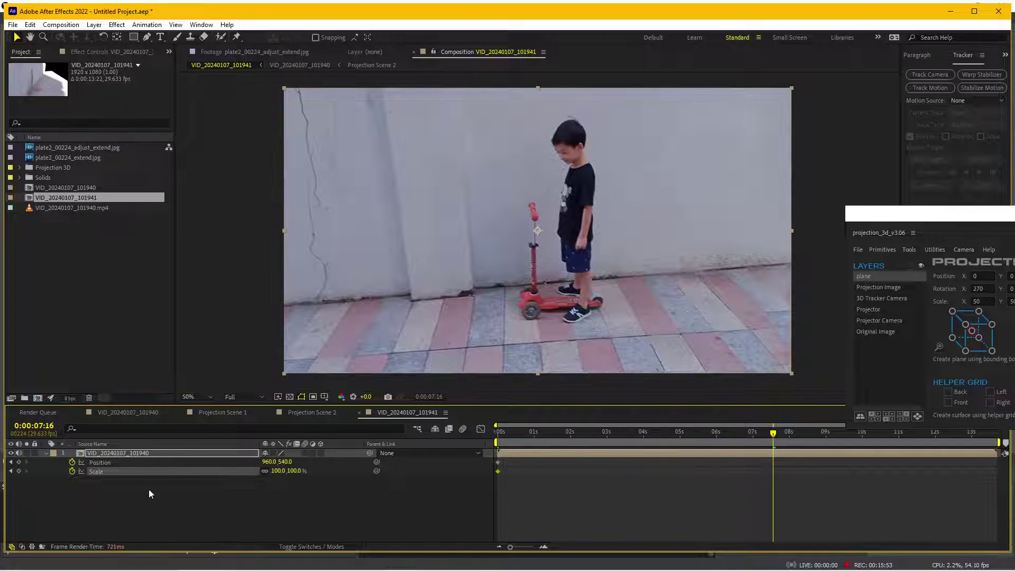
left_click(18, 471)
left_click(19, 462)
key("Home")
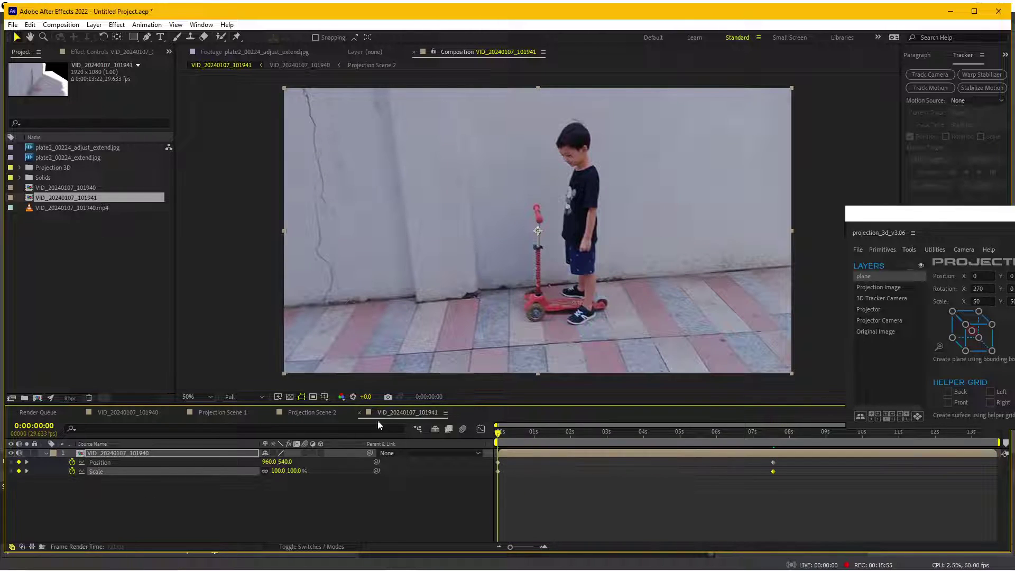
key("comma")
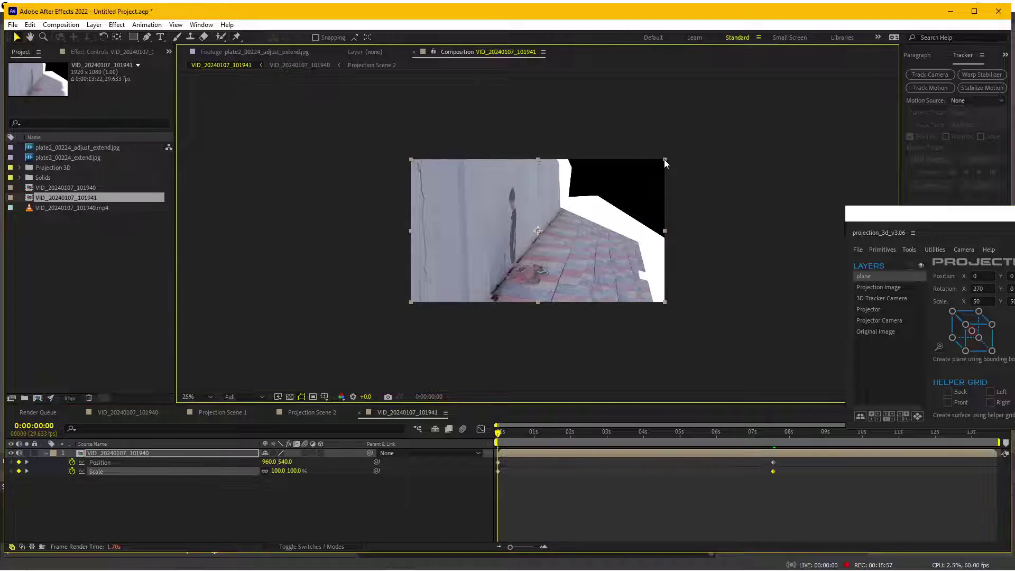
Scale the nested layer up to about 137% and reposition it in the frame.
left_click_drag(665, 160, 706, 132)
left_click_drag(631, 194, 684, 178)
left_click_drag(619, 281, 613, 284)
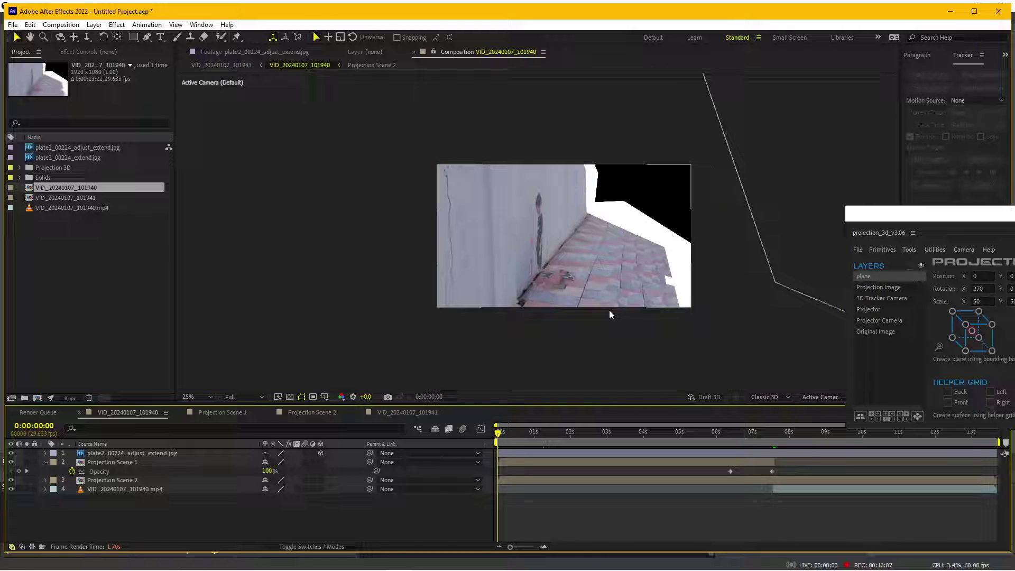
Deselect the layers and view the VID_20240107_101941 comp at 50% zoom.
left_click(529, 145)
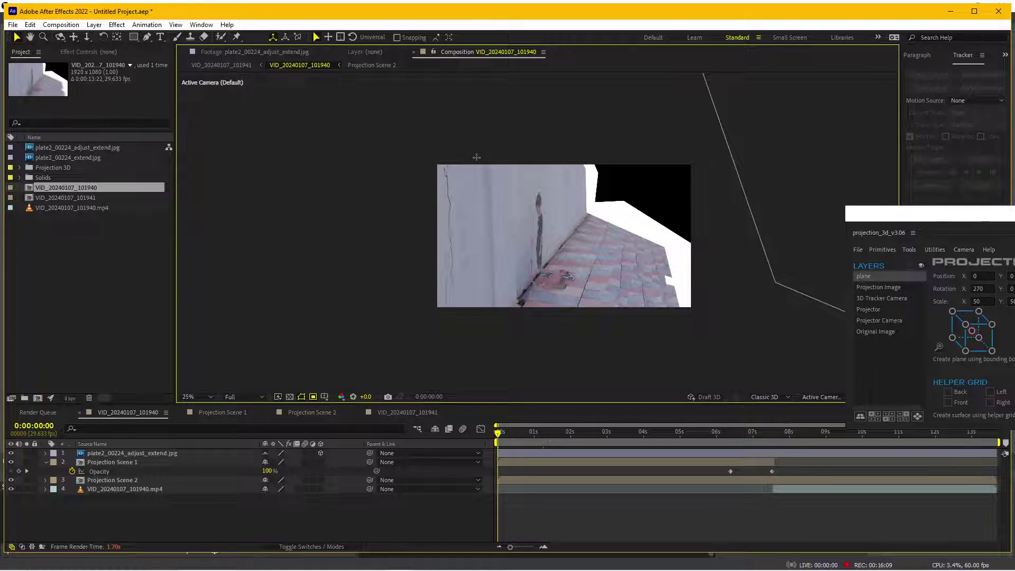
left_click_drag(477, 157, 586, 342)
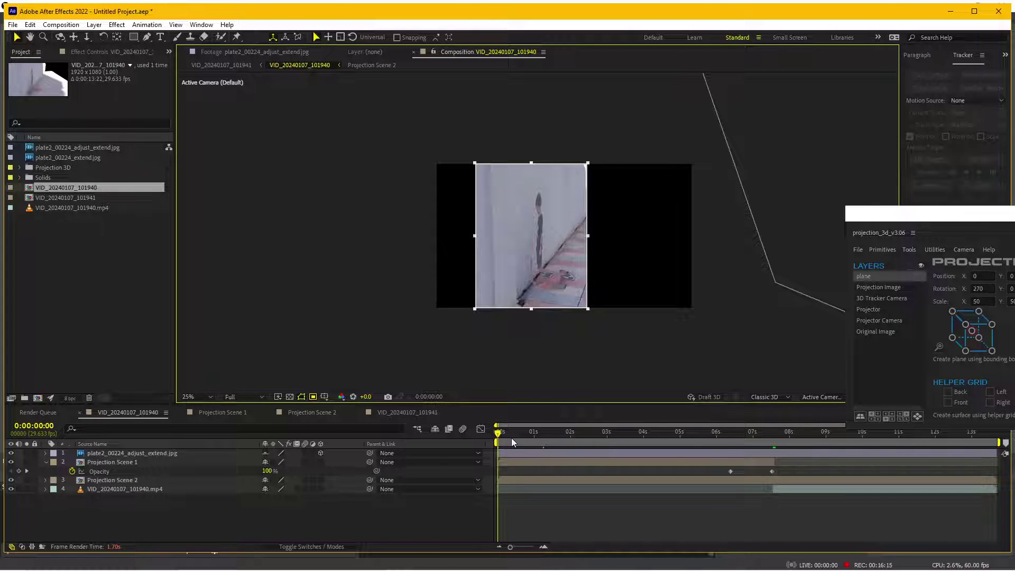
left_click(546, 520)
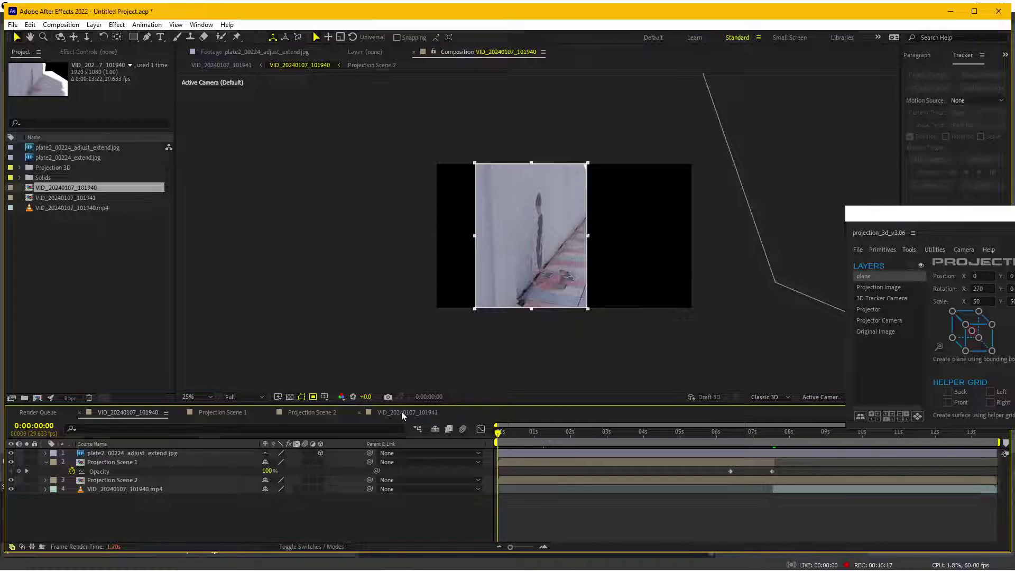
left_click(402, 412)
key("period")
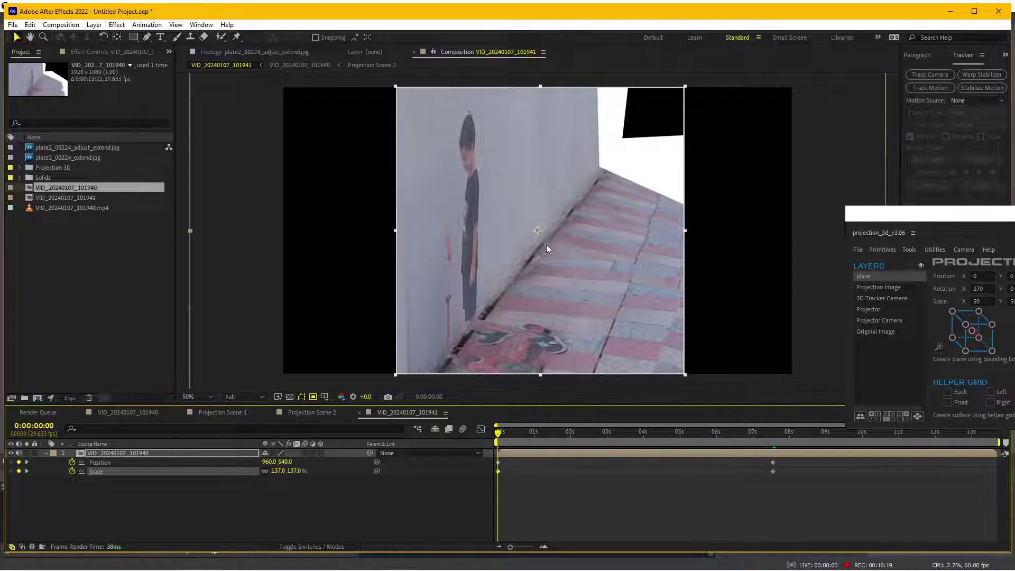
Shift the clip right to Position 1332,468 and shrink it to 121.6% Scale.
key("comma")
mouse_move(593, 305)
left_mouse_down()
mouse_move(706, 272)
mouse_move(673, 263)
mouse_move(676, 272)
left_mouse_up()
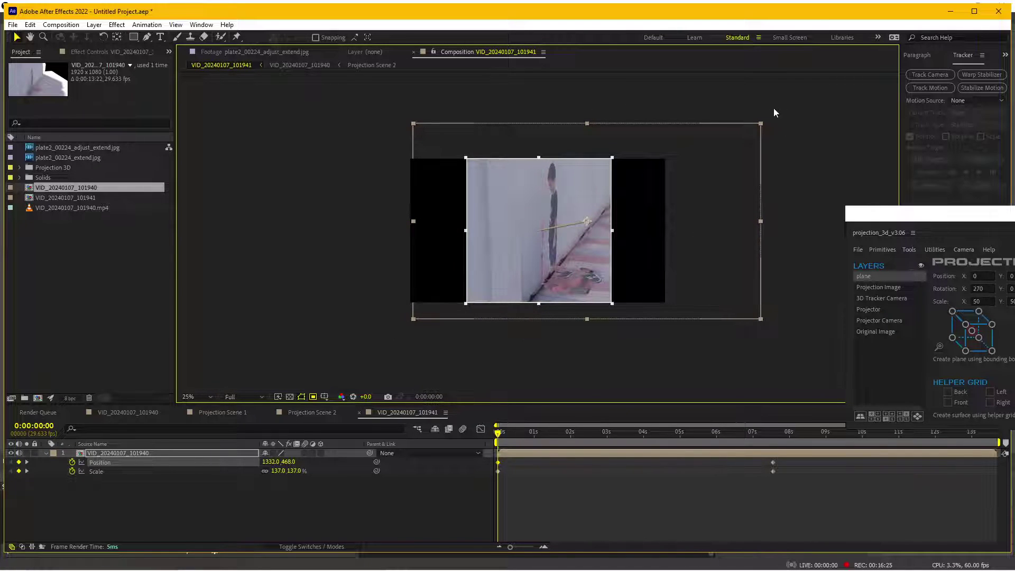
left_click_drag(761, 124, 740, 144)
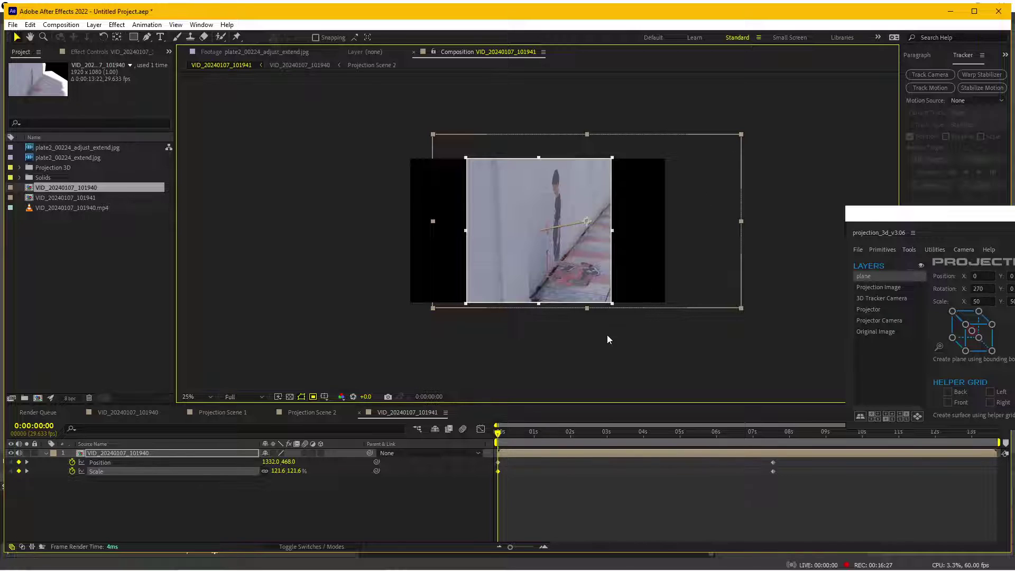
scroll(608, 338, "up", 4)
scroll(610, 338, "down", 2)
Check the framing at 0:00:01:27, 0:00:04:15, 0:00:06:03, 0:00:07:26 and 0:00:09:19.
left_click(569, 431)
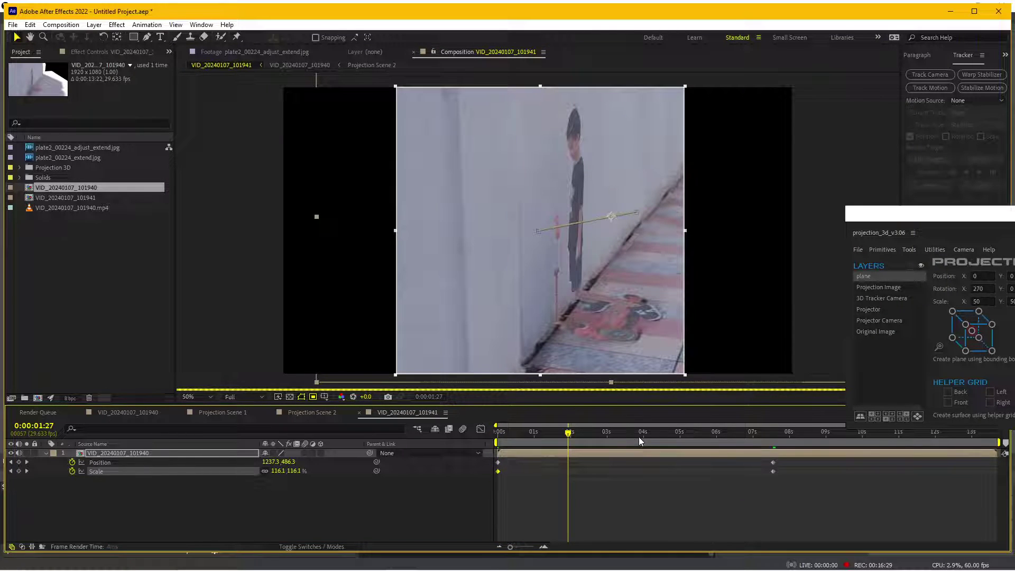
left_click(663, 436)
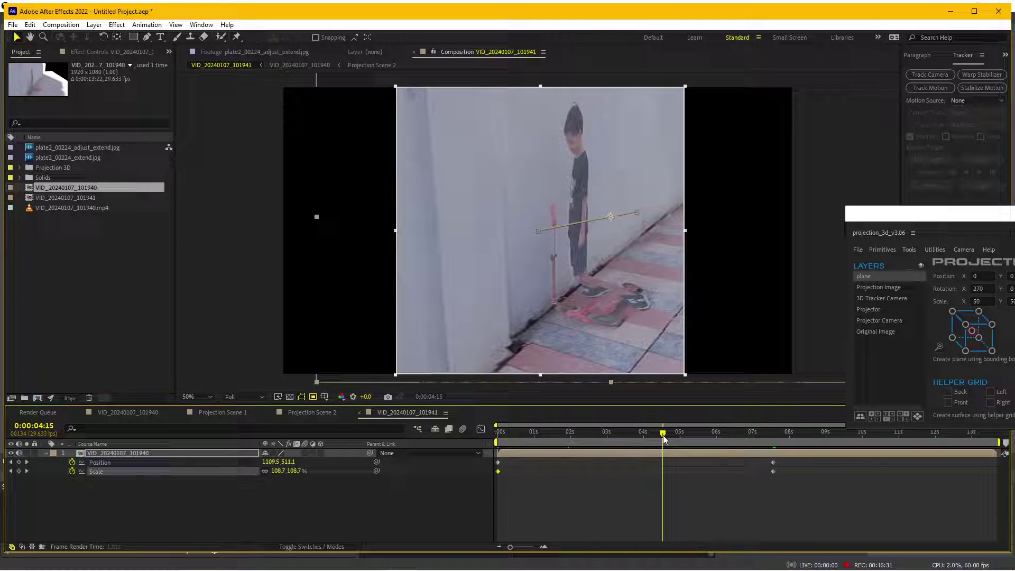
left_click(722, 437)
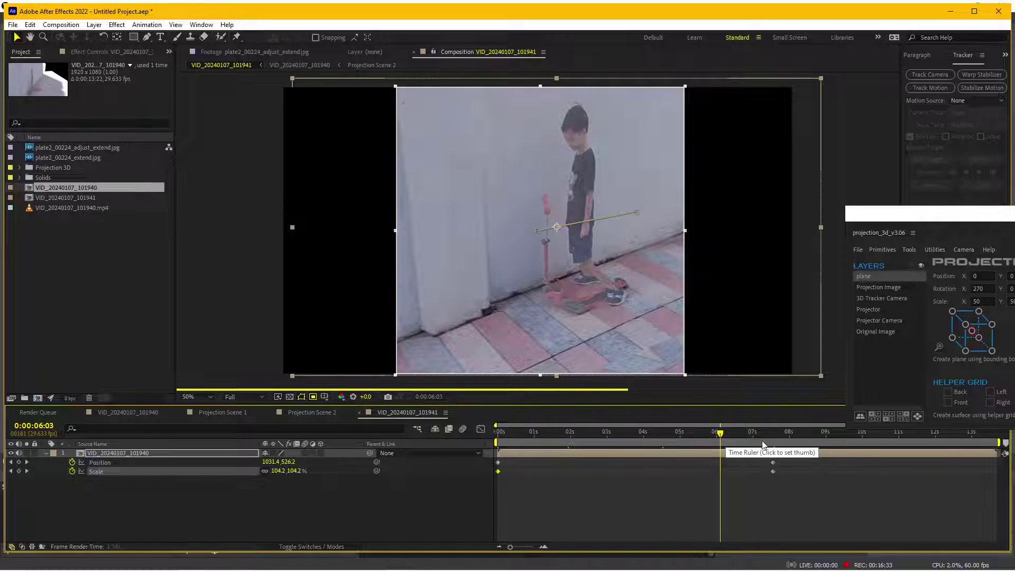
left_click(786, 443)
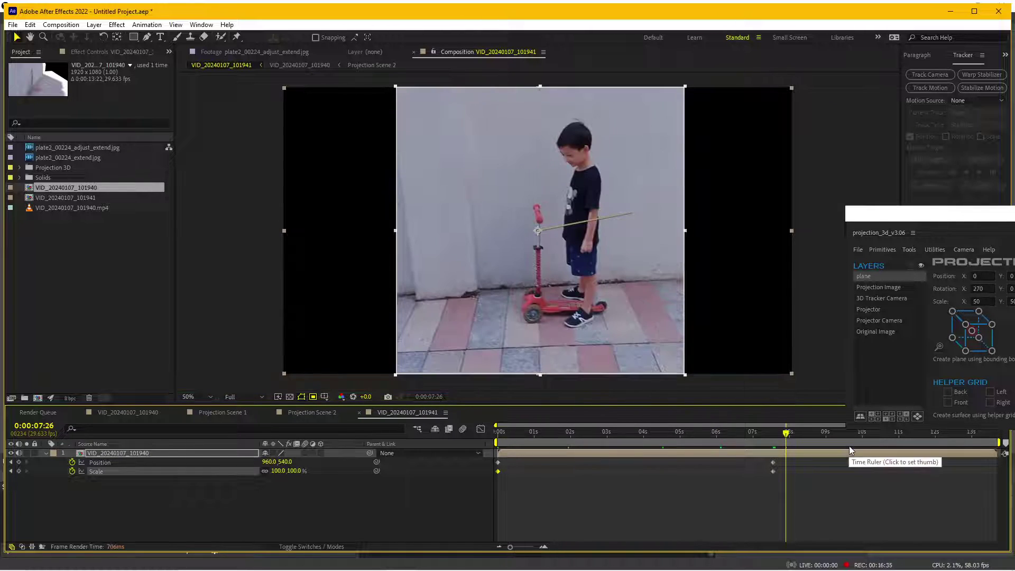
left_click(851, 450)
Undo an accidental move at 0:00:09:19, return to 0:00:07:26, then reopen VID_20240107_101940.
left_click_drag(739, 285, 702, 292)
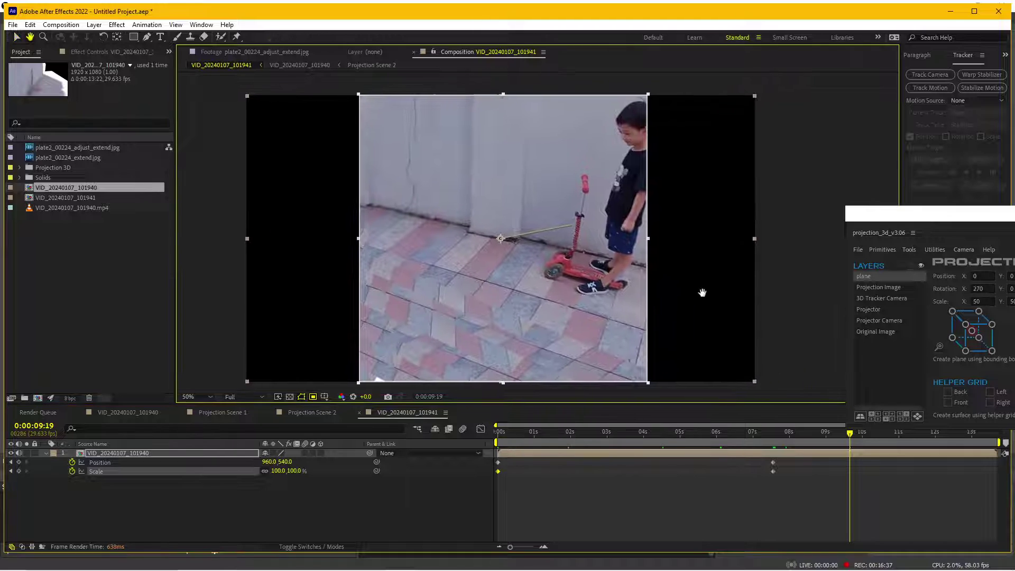
key("comma")
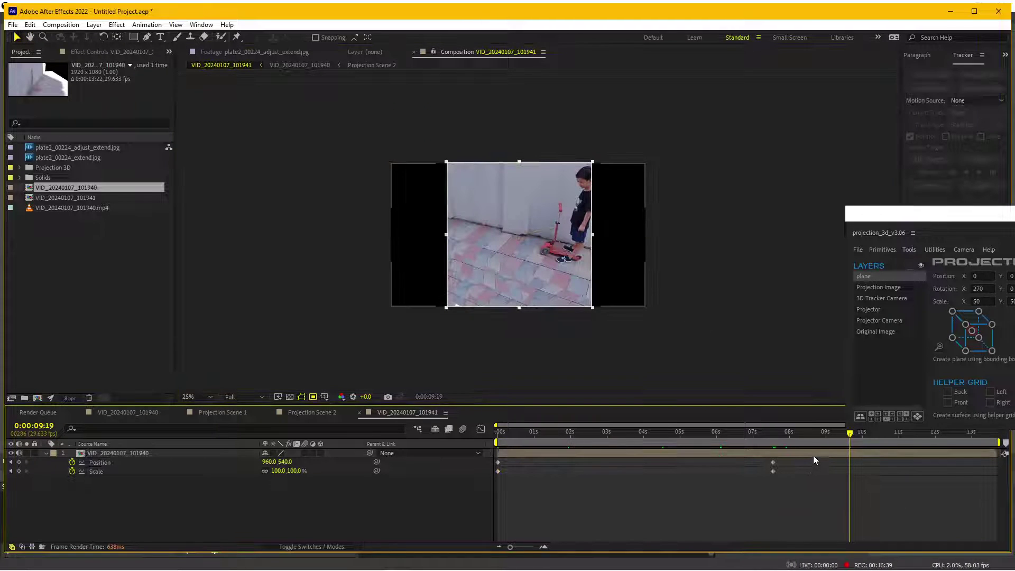
mouse_move(619, 278)
left_mouse_down()
mouse_move(605, 285)
mouse_move(591, 275)
left_mouse_up()
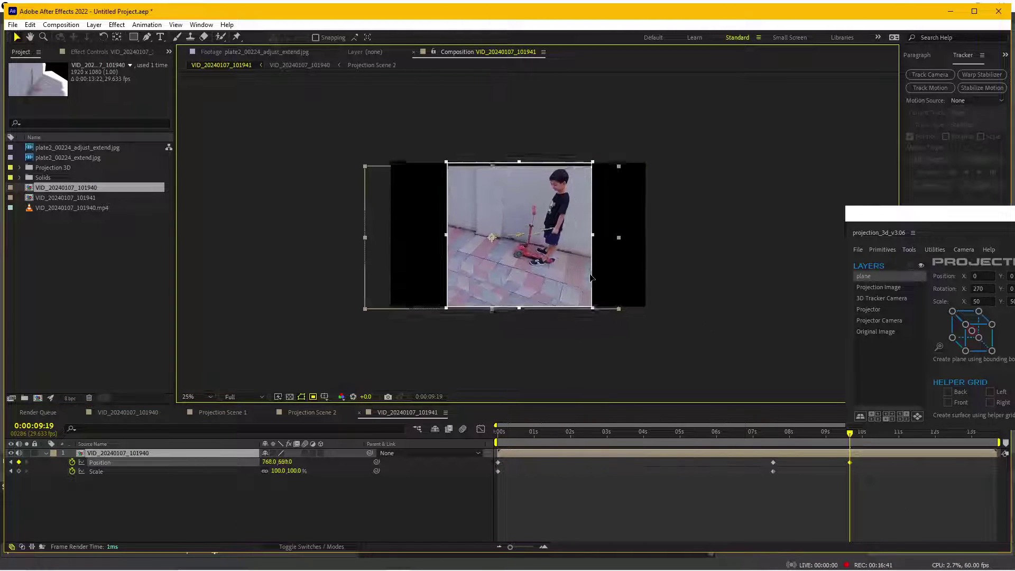
key("ctrl+z")
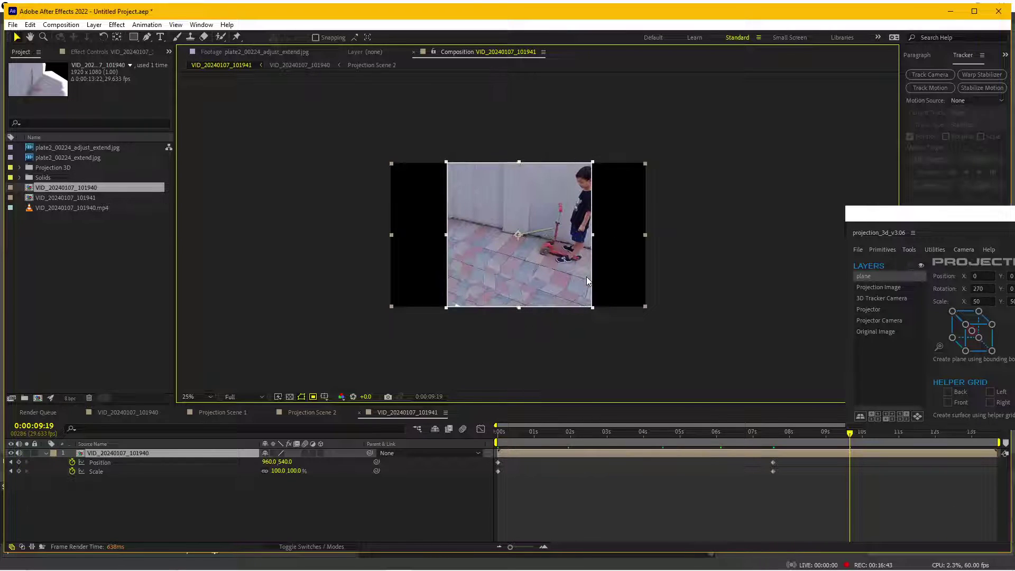
left_click(786, 435)
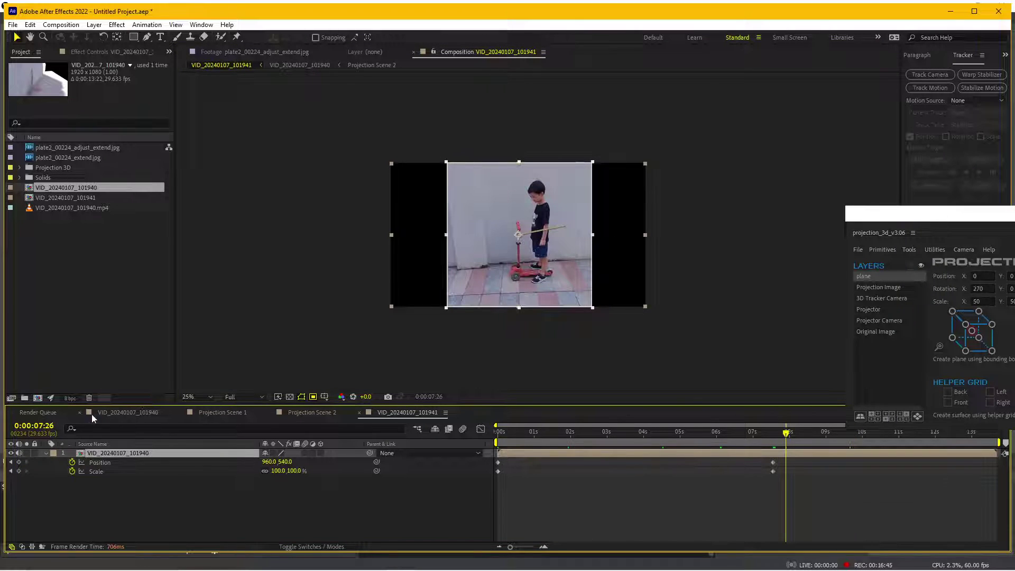
left_click(122, 412)
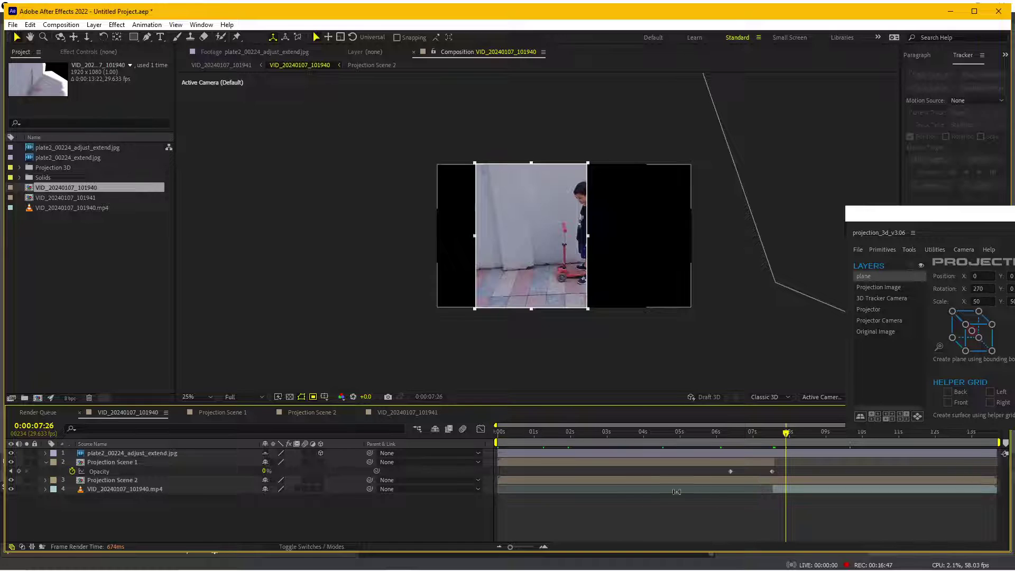
Select the Projection Scene 2 layer and move to its Opacity keyframe at 0:00:07:15.
left_click(802, 491)
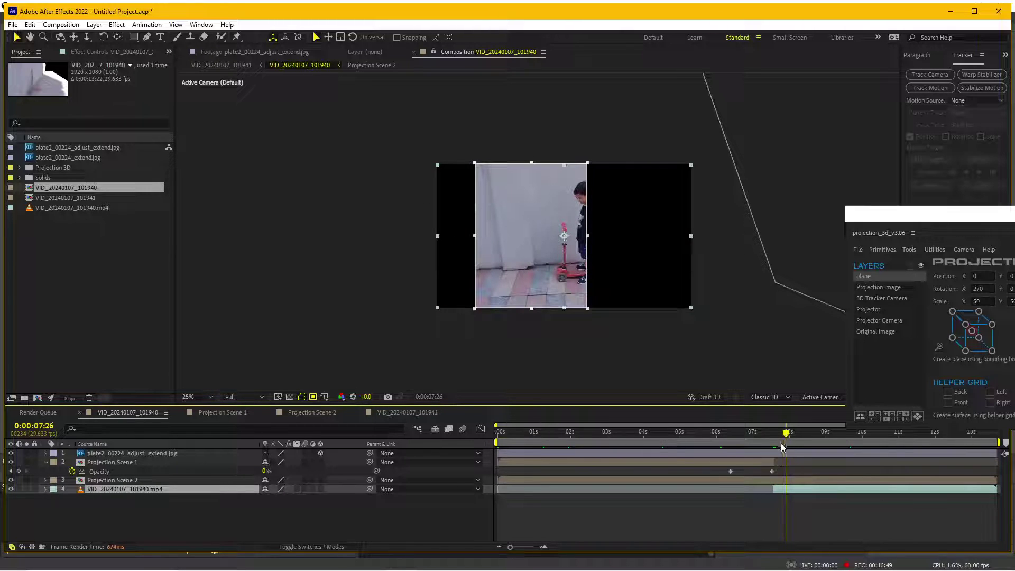
left_click(142, 474)
left_click(144, 480)
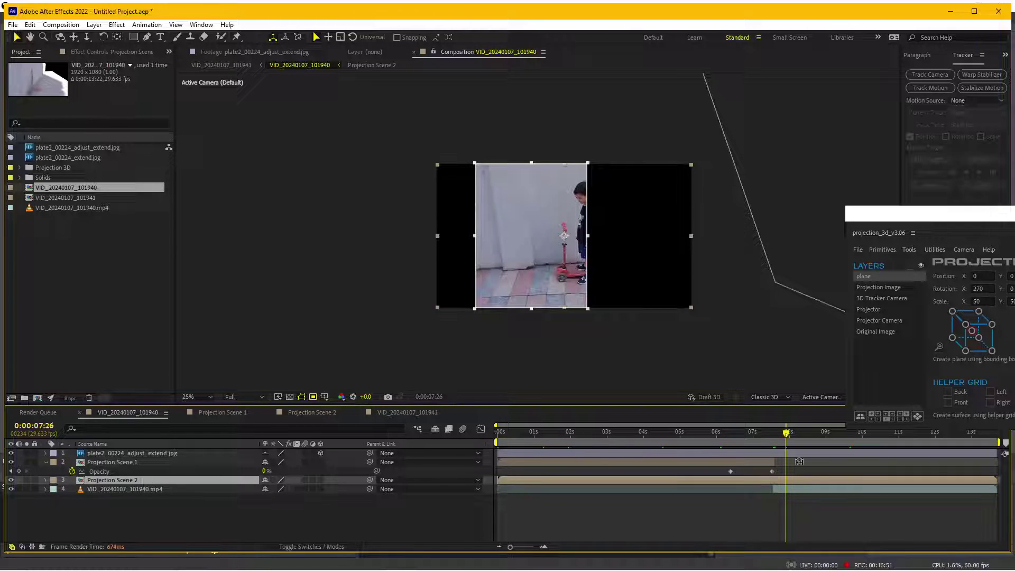
left_click_drag(782, 435, 772, 436)
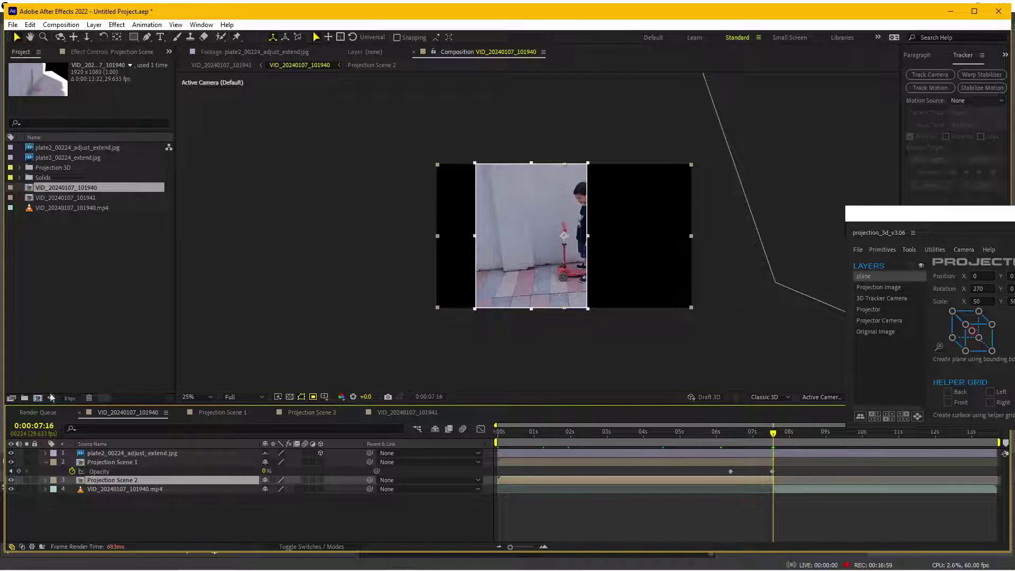
Review VID_20240107_101941 at 0:00:05:07, 0:00:01:20, 0:00:09:03 and 0:00:11:19, then open the Painting comes to life folder.
left_click(429, 412)
scroll(613, 264, "up", 2)
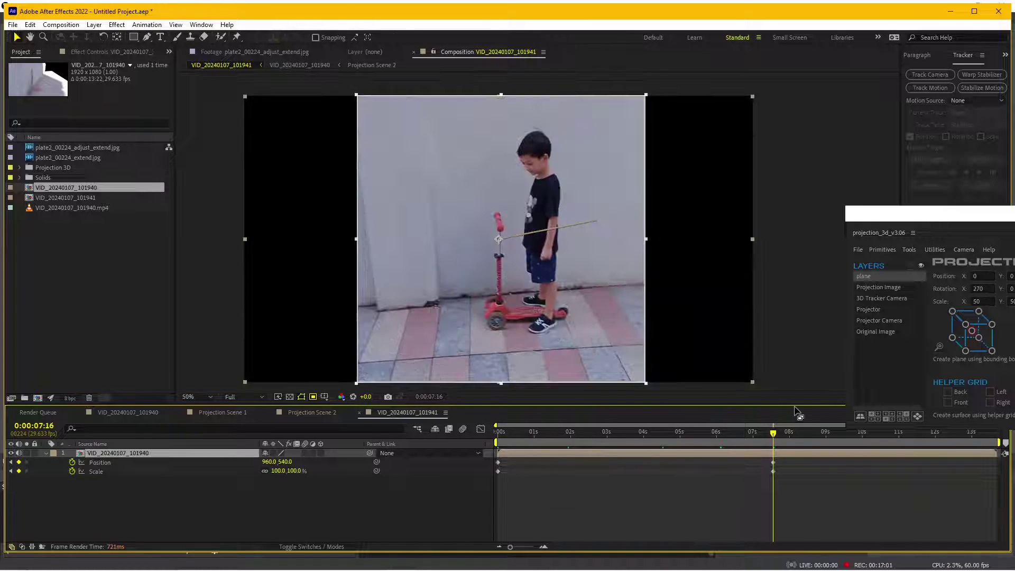
left_click_drag(801, 439, 761, 440)
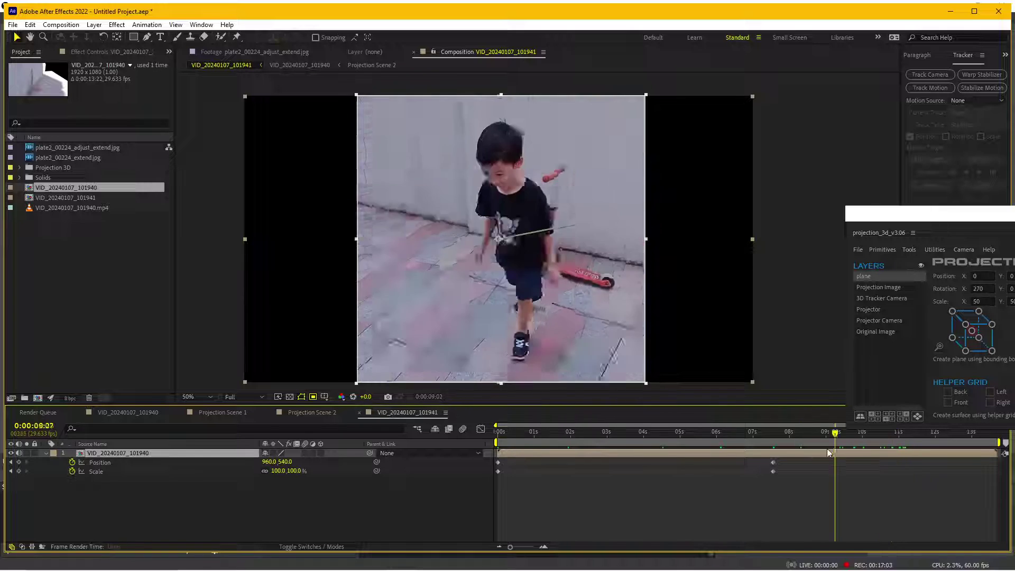
left_click(691, 454)
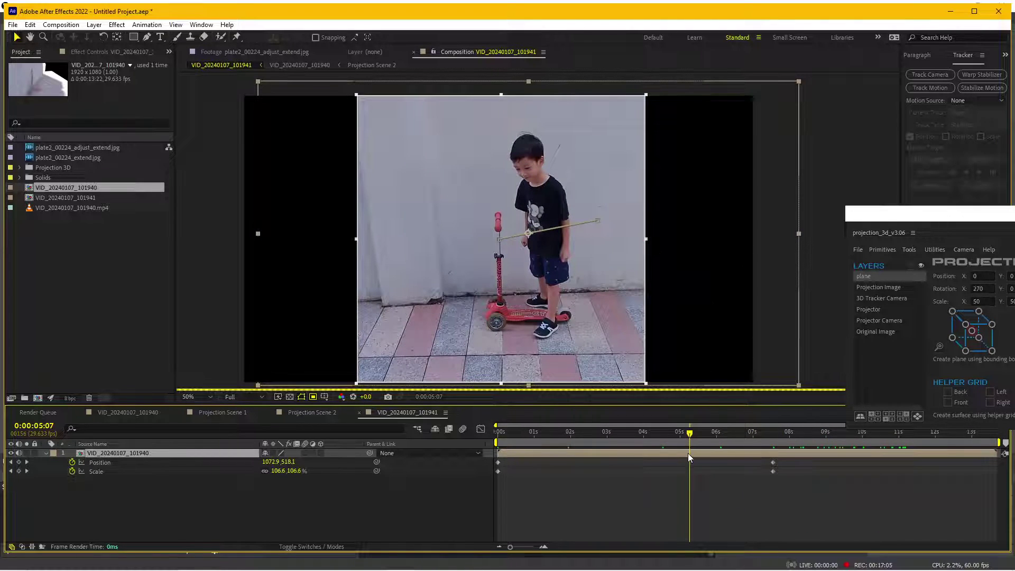
left_click_drag(719, 433, 560, 434)
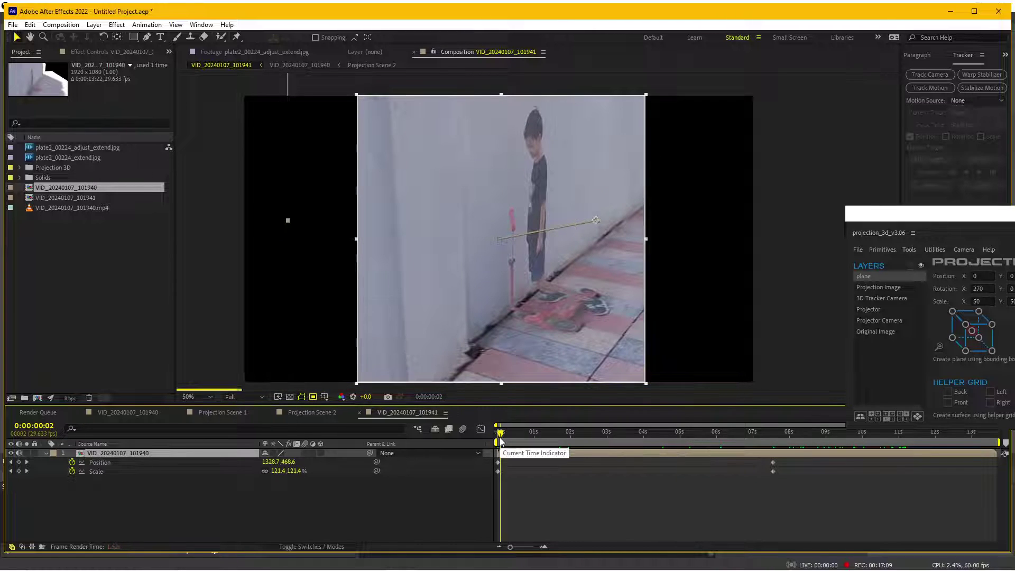
left_click(831, 444)
left_click(923, 443)
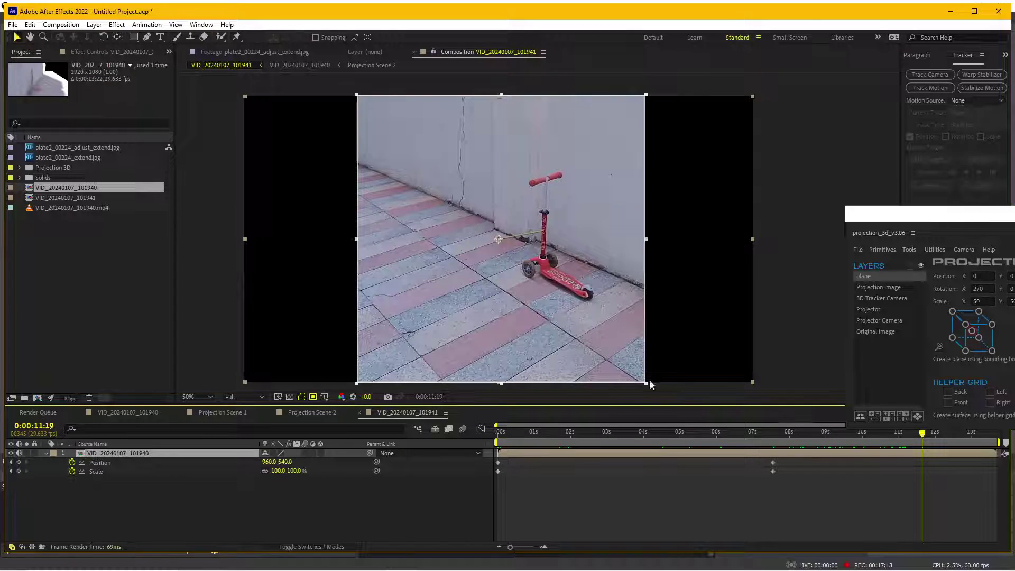
left_click(242, 565)
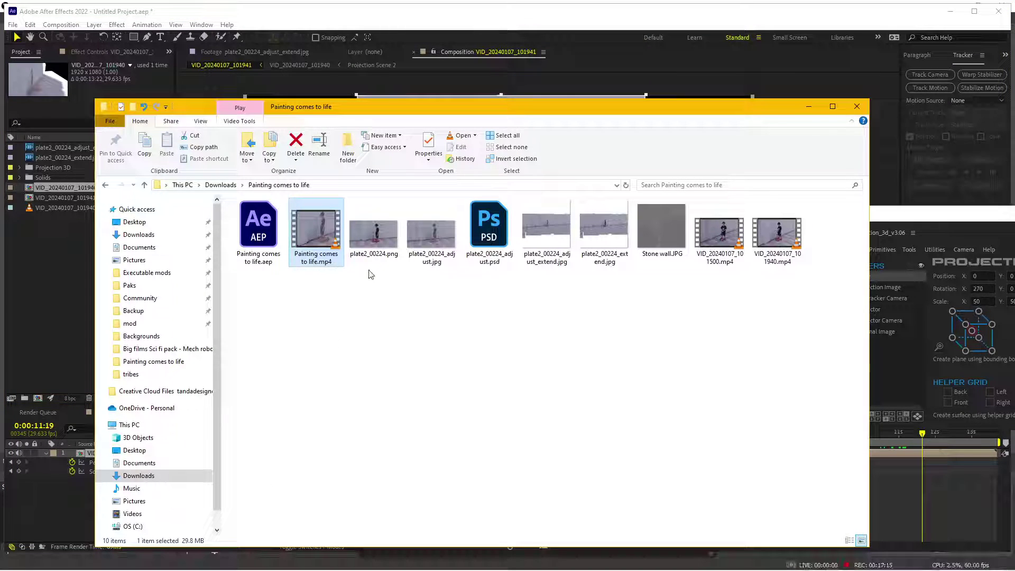
Play Painting comes to life.mp4 in VLC to review the boy and scooter animation, then leave it.
double_click(320, 244)
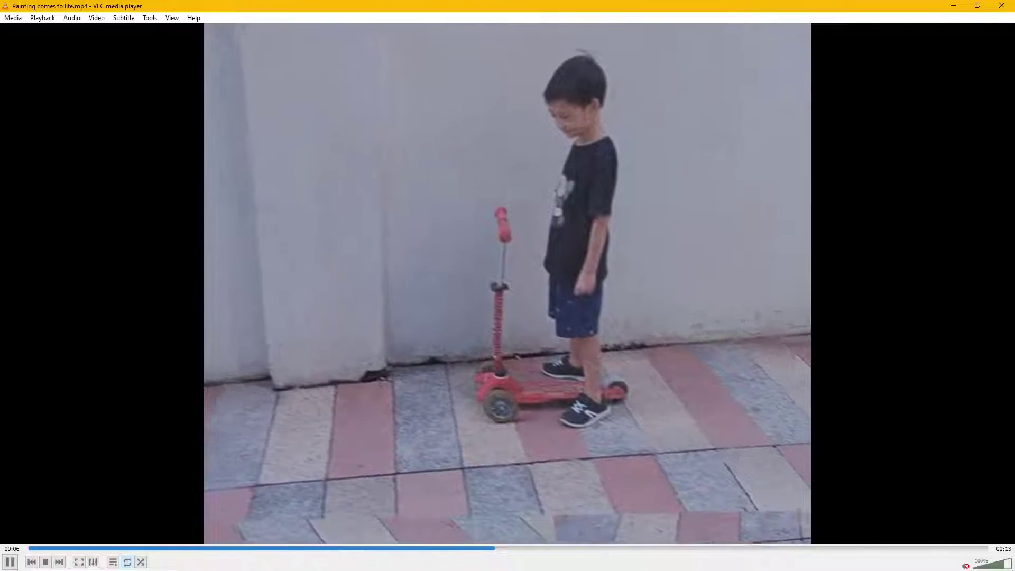
key("alt+Tab")
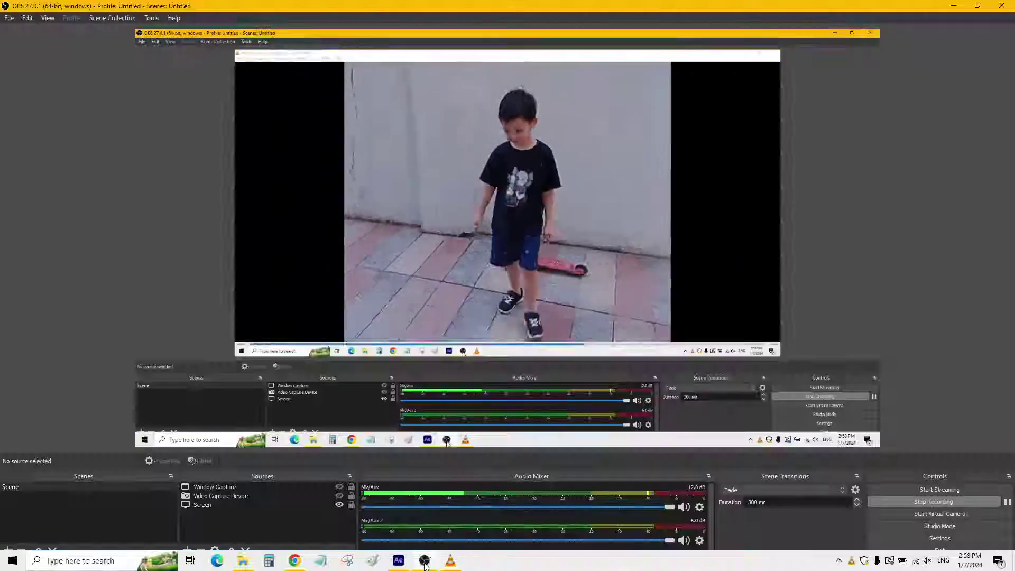